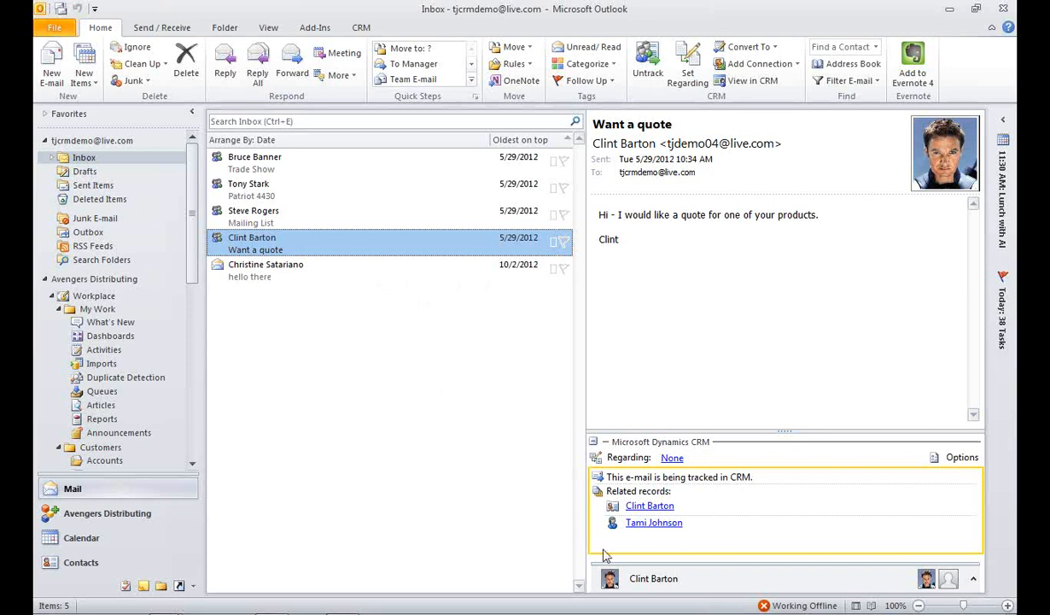
# Step: View the CRM contact record related to the quote-request email, close it, and review the available CRM commands
pyautogui.click(642, 505)
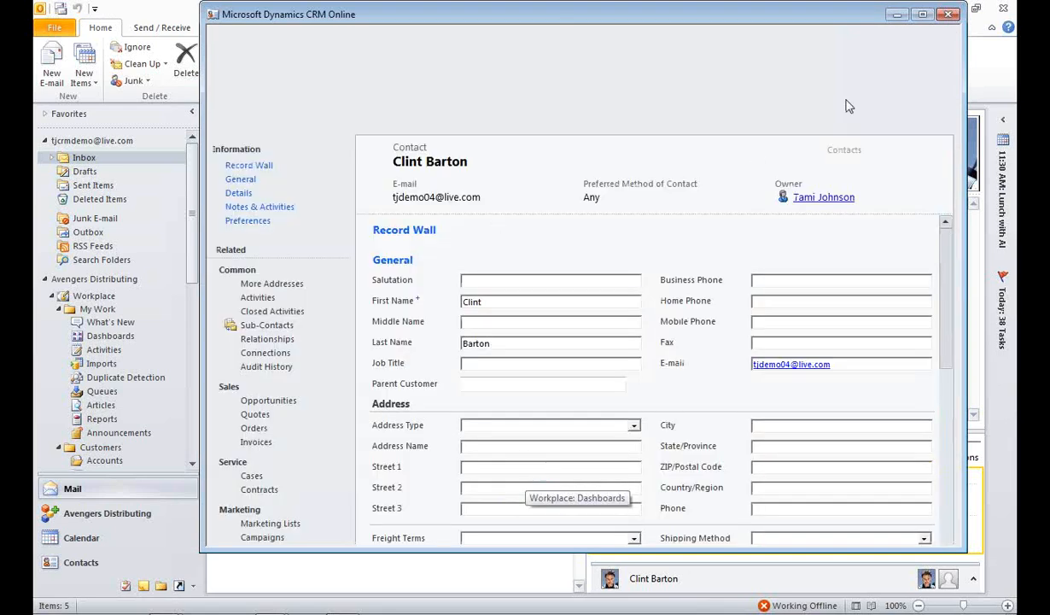
pyautogui.click(949, 15)
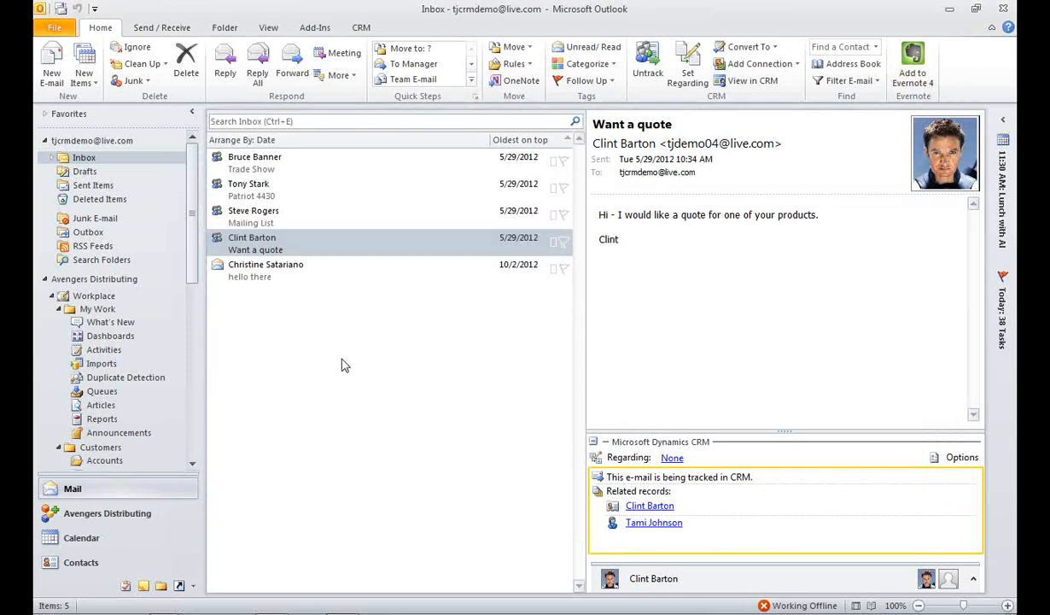
pyautogui.click(365, 31)
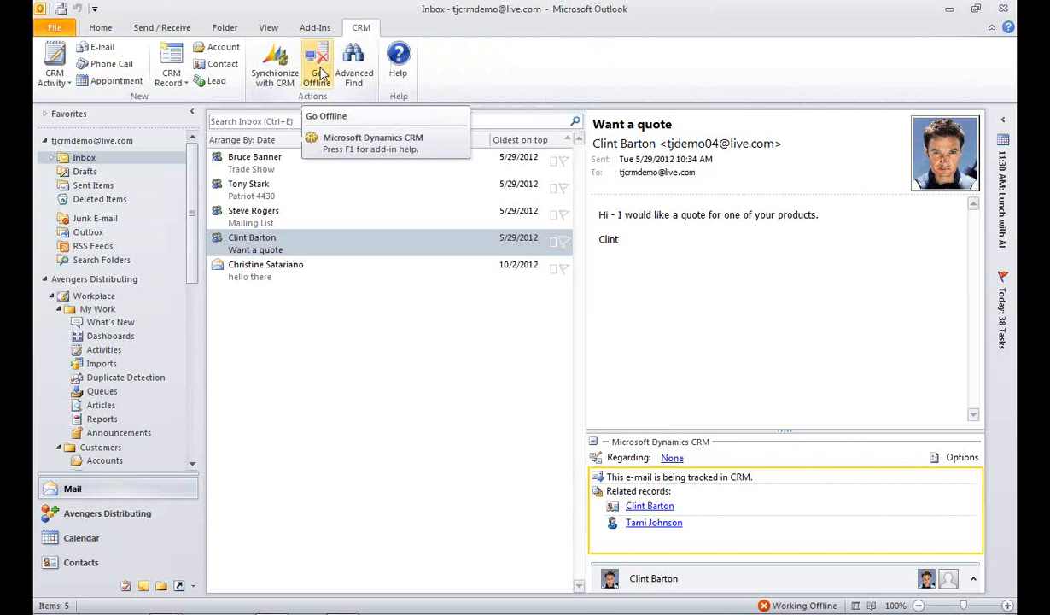
pyautogui.click(100, 27)
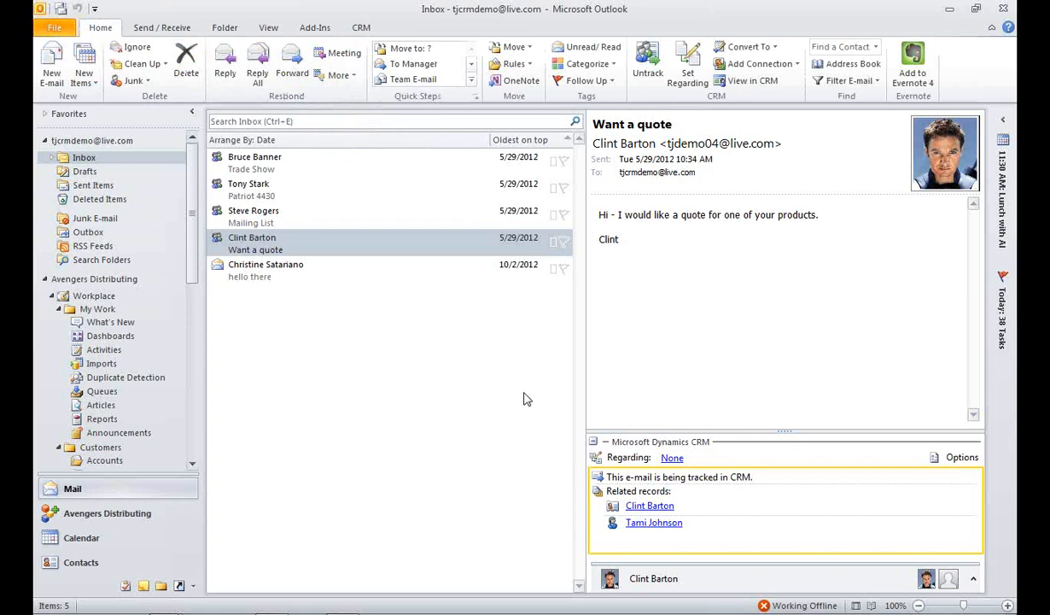
# Step: Open the December 12 lunch appointment in the calendar to view its CRM tracking details, and close it
pyautogui.click(83, 543)
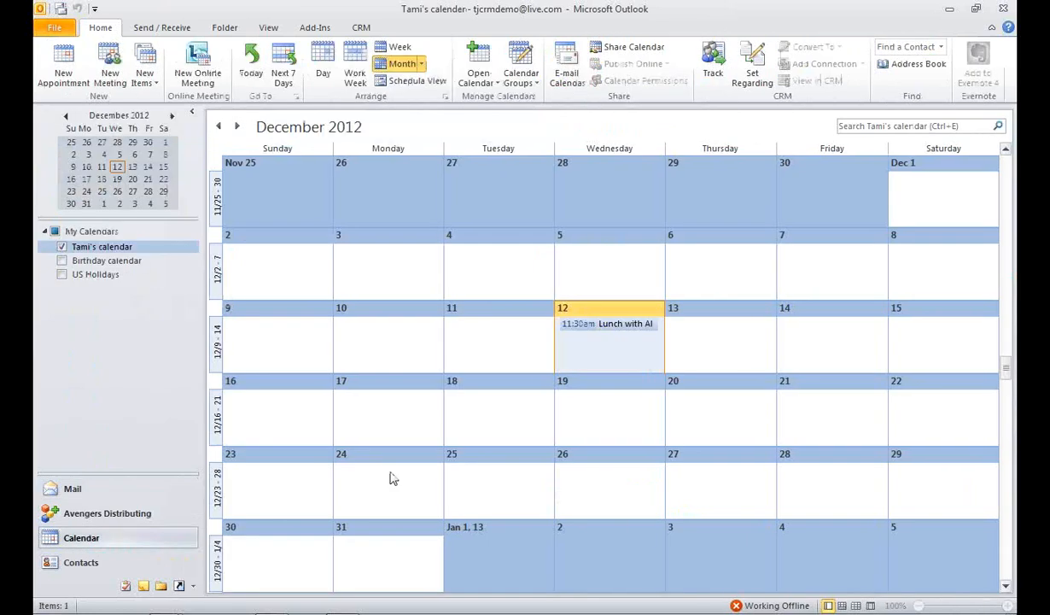
pyautogui.click(611, 330)
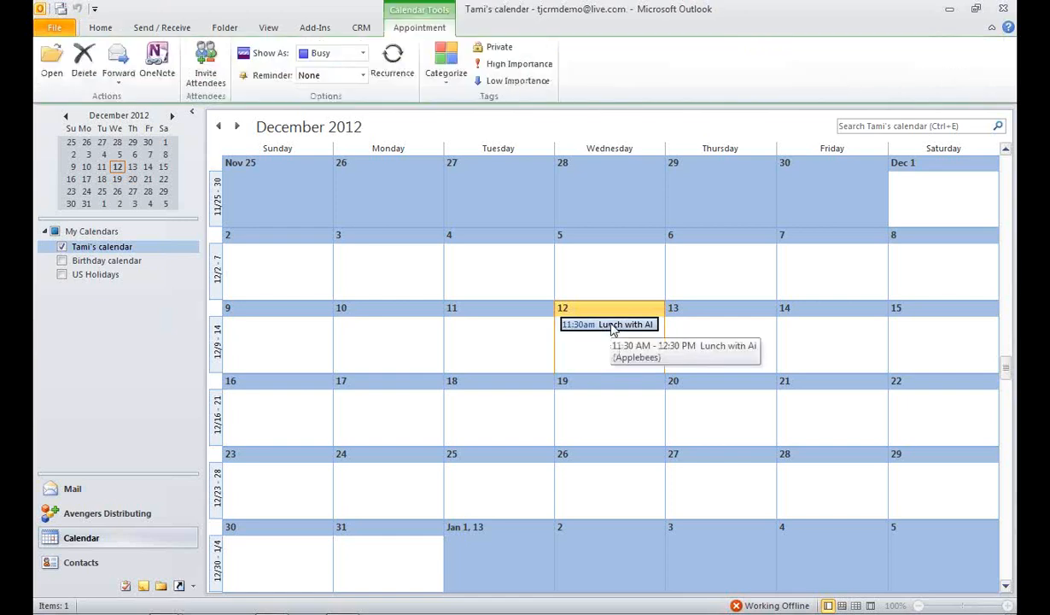
pyautogui.doubleClick(611, 325)
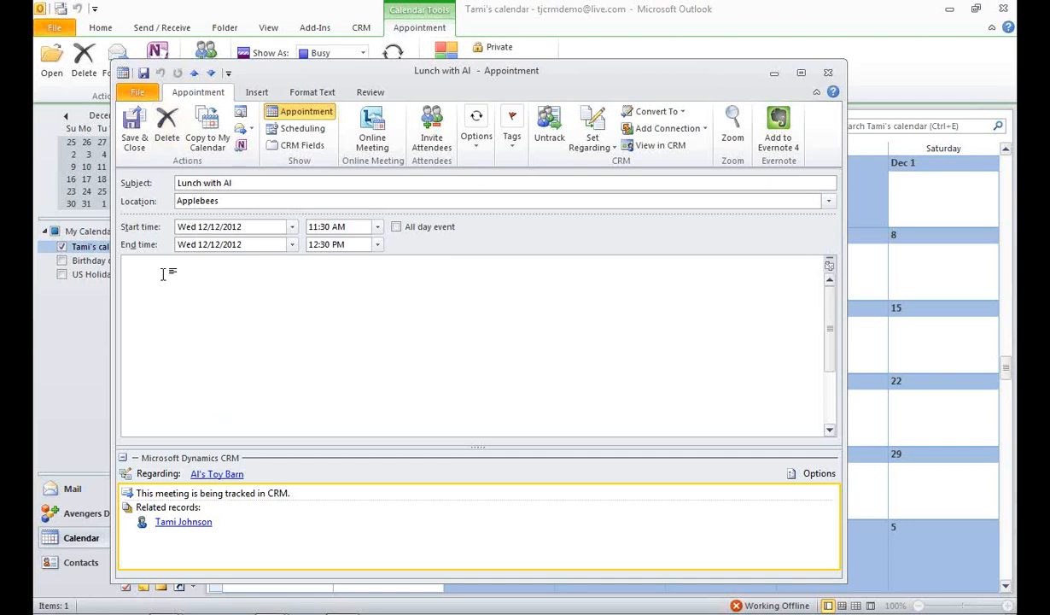
pyautogui.click(827, 73)
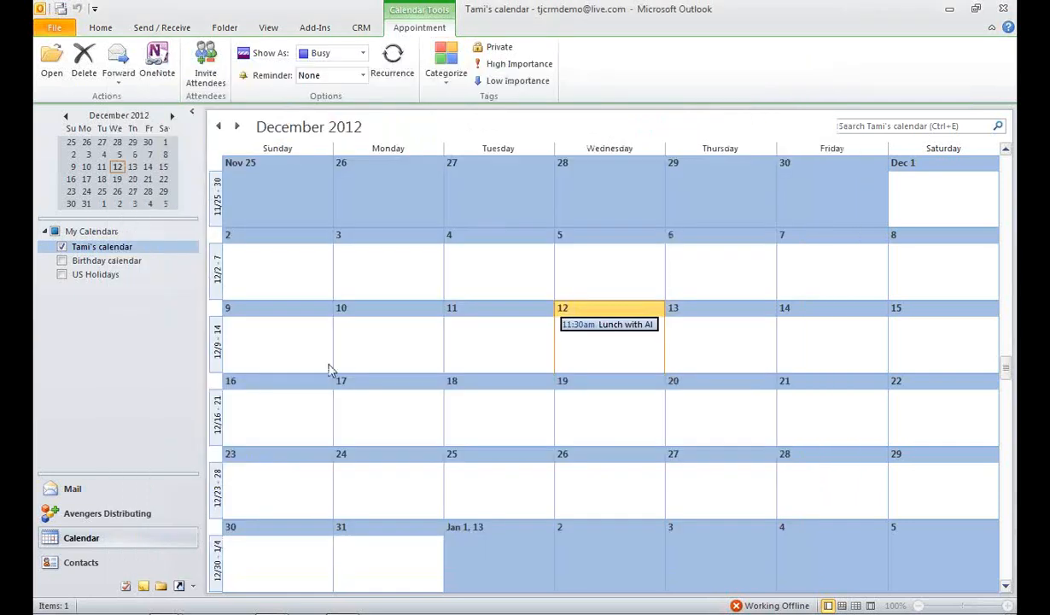
# Step: Browse the business cards in the Contacts folder
pyautogui.click(82, 562)
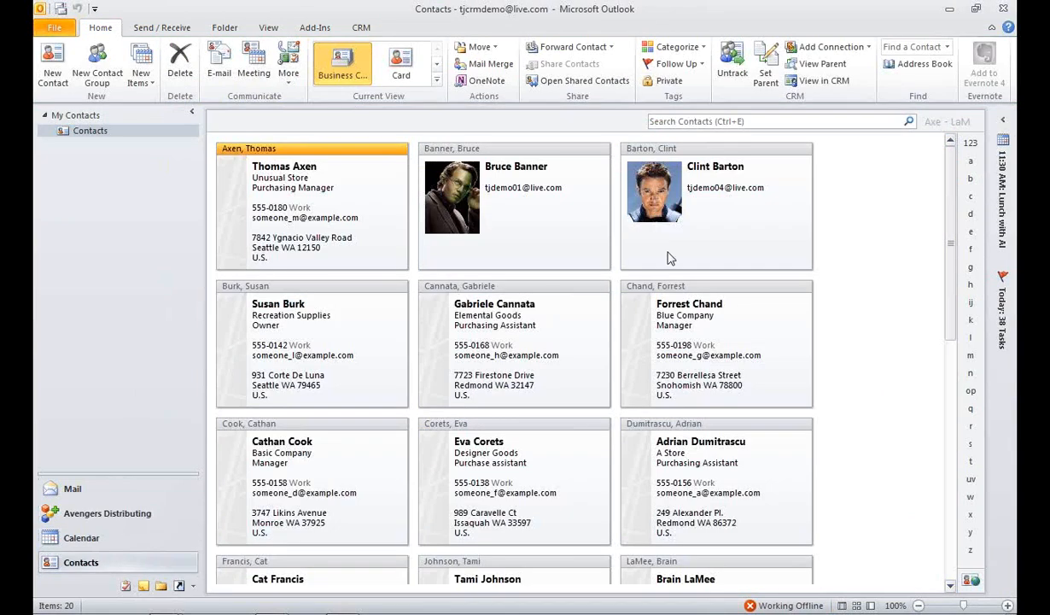
pyautogui.scroll(-3, 670, 256)
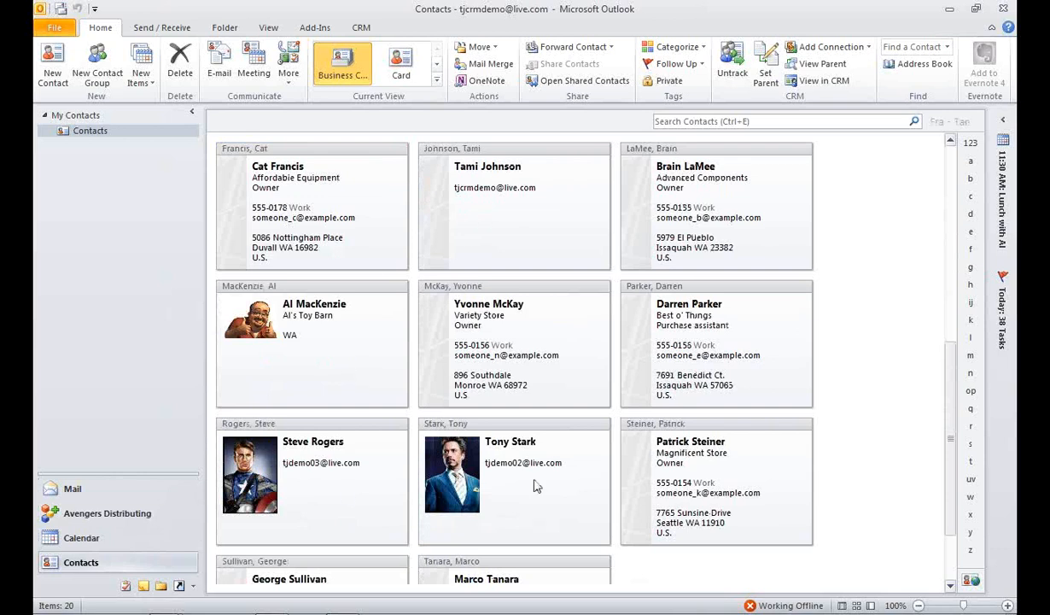
# Step: Show the CRM sales leads in the mail view and remove the Status Reason, Created On and Categories columns from the list
pyautogui.click(144, 491)
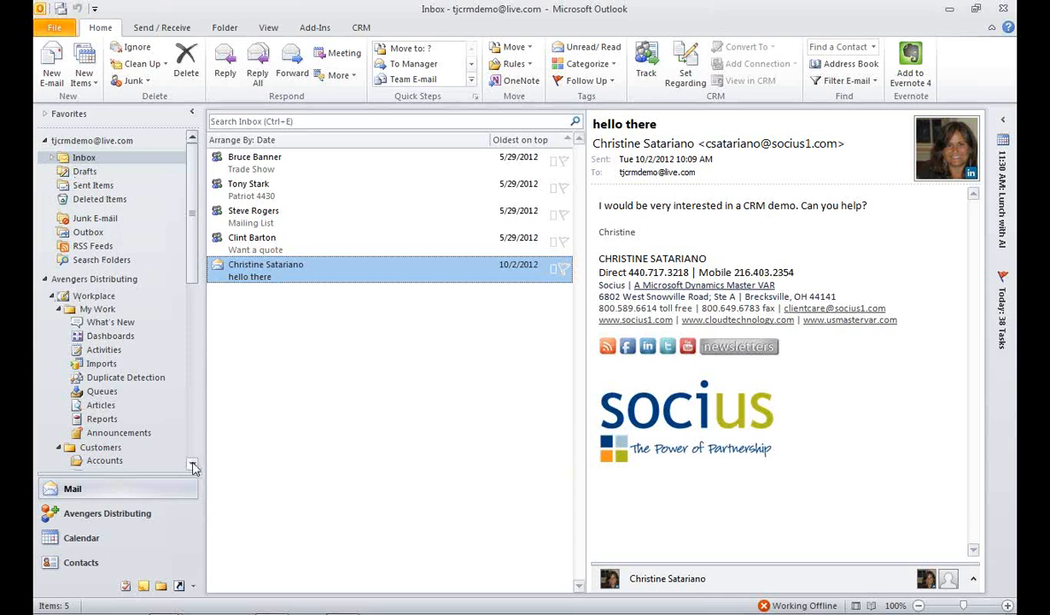
pyautogui.moveTo(193, 464); pyautogui.dragTo(193, 467)
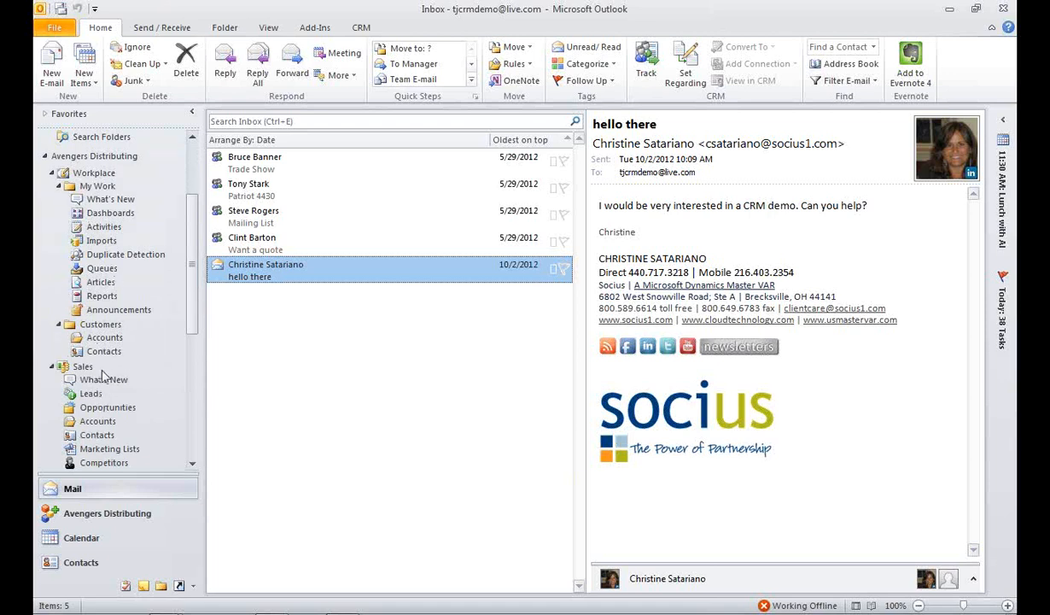
pyautogui.click(89, 393)
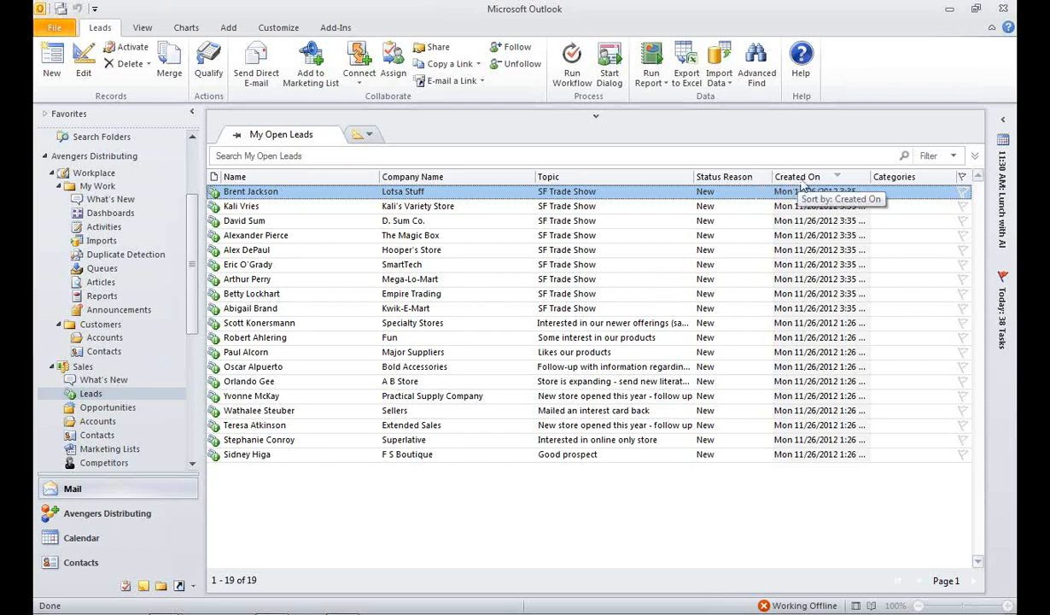
pyautogui.moveTo(798, 177); pyautogui.dragTo(692, 154)
pyautogui.moveTo(842, 176); pyautogui.dragTo(807, 143)
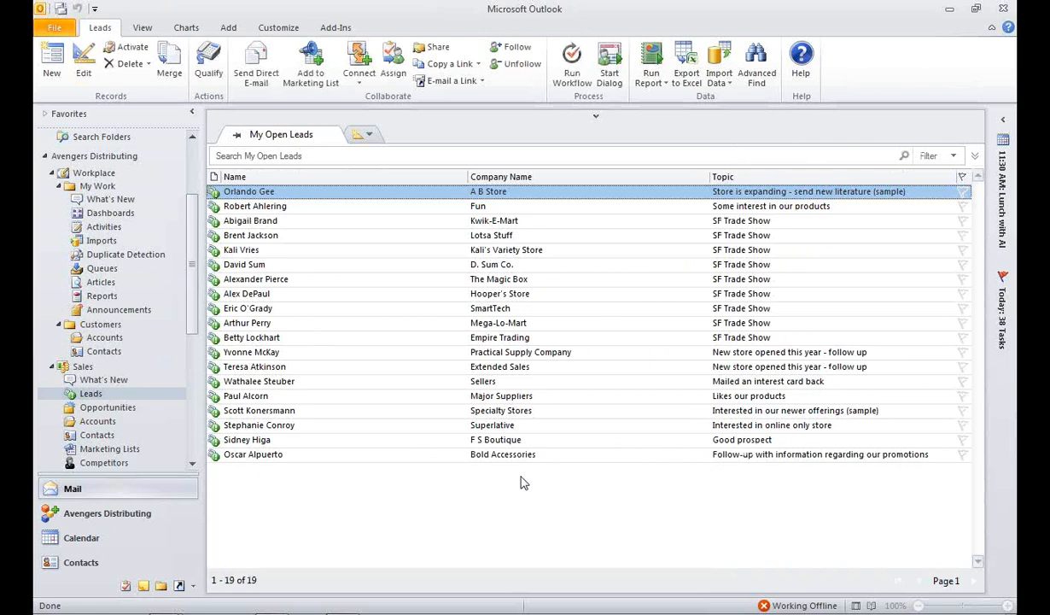
# Step: Bring up the column selection for the leads list and show the user-defined fields in folder
pyautogui.rightClick(563, 178)
pyautogui.click(594, 214)
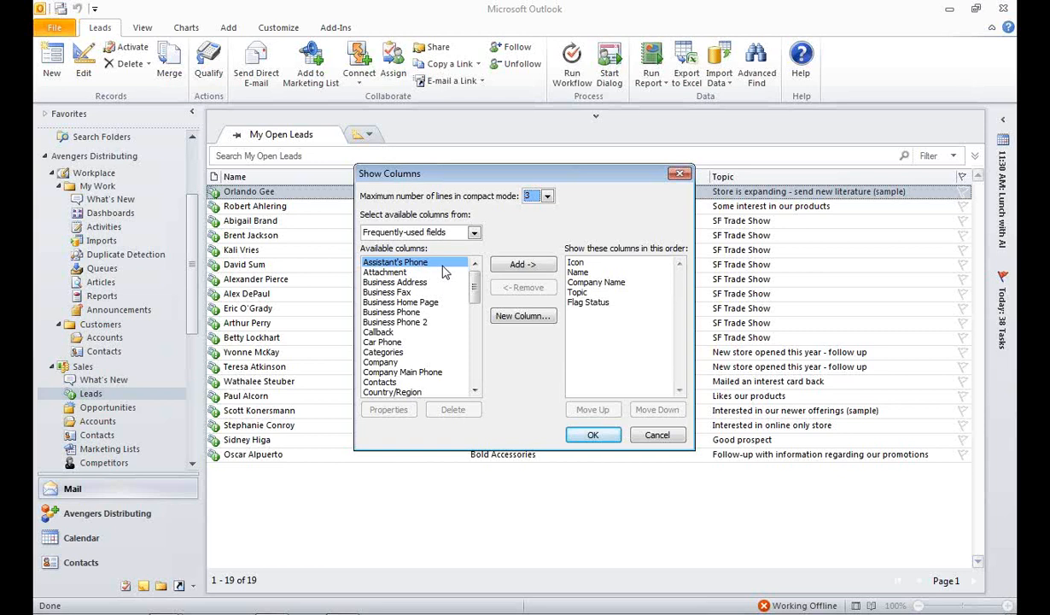
pyautogui.click(474, 233)
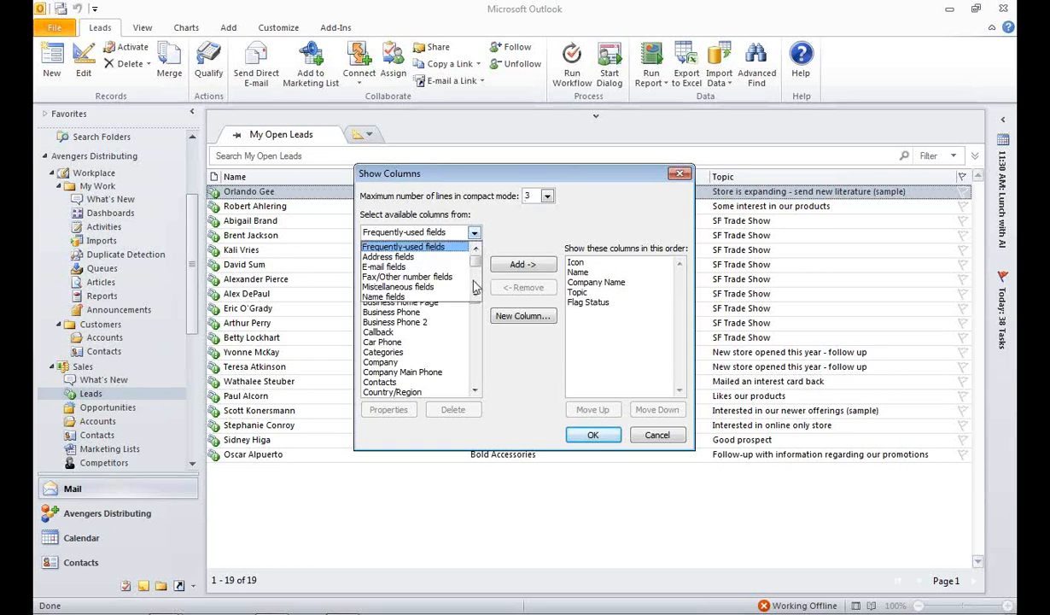
pyautogui.scroll(-4, 462, 286)
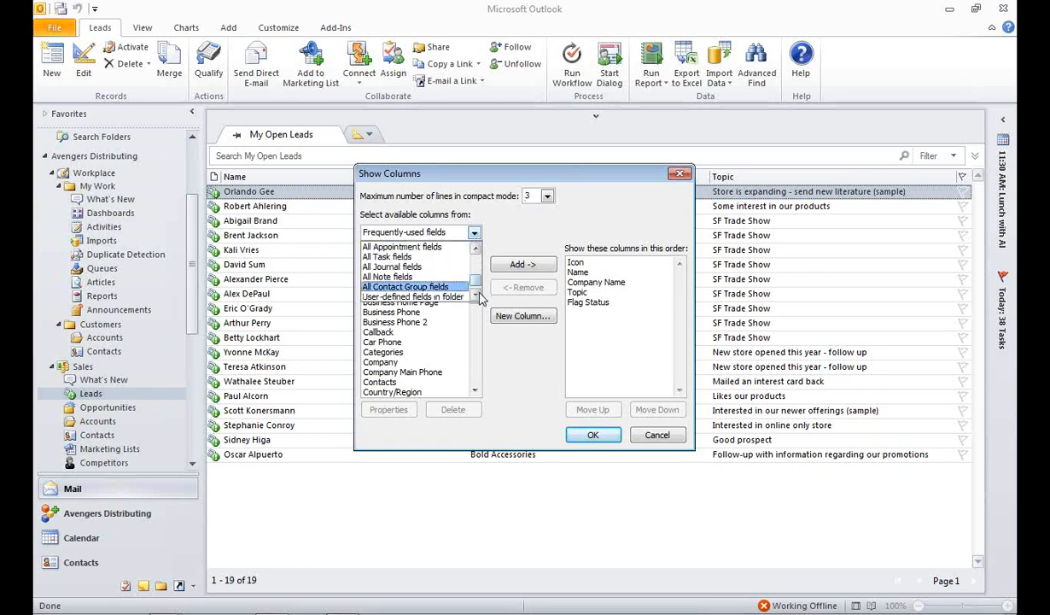
pyautogui.scroll(-1, 462, 291)
pyautogui.click(462, 290)
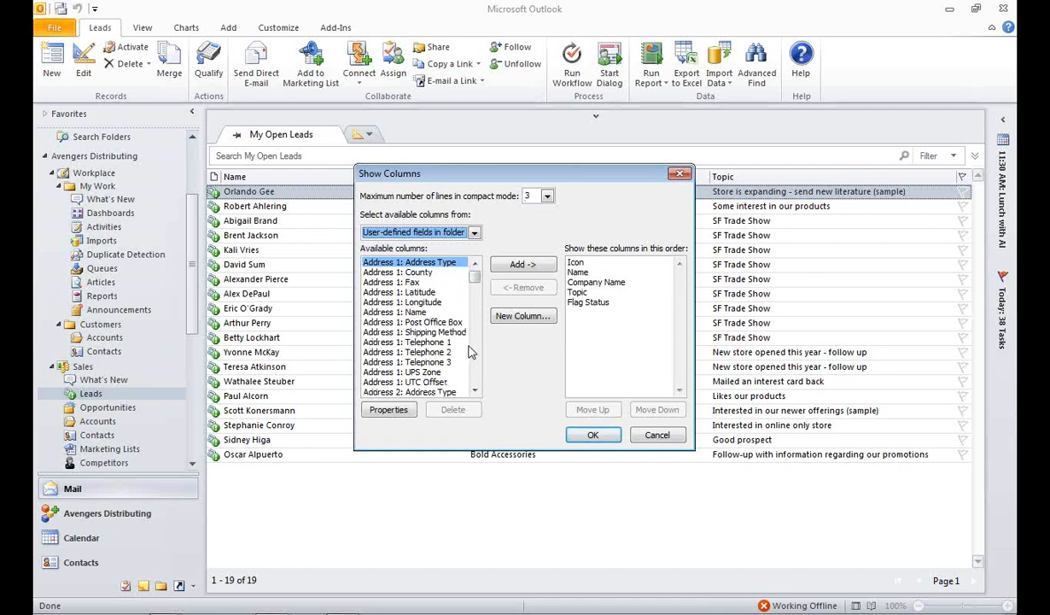
# Step: Add the State/Province field to the columns of the My Open Leads list
pyautogui.scroll(-5, 458, 346)
pyautogui.click(452, 363)
pyautogui.press('s')
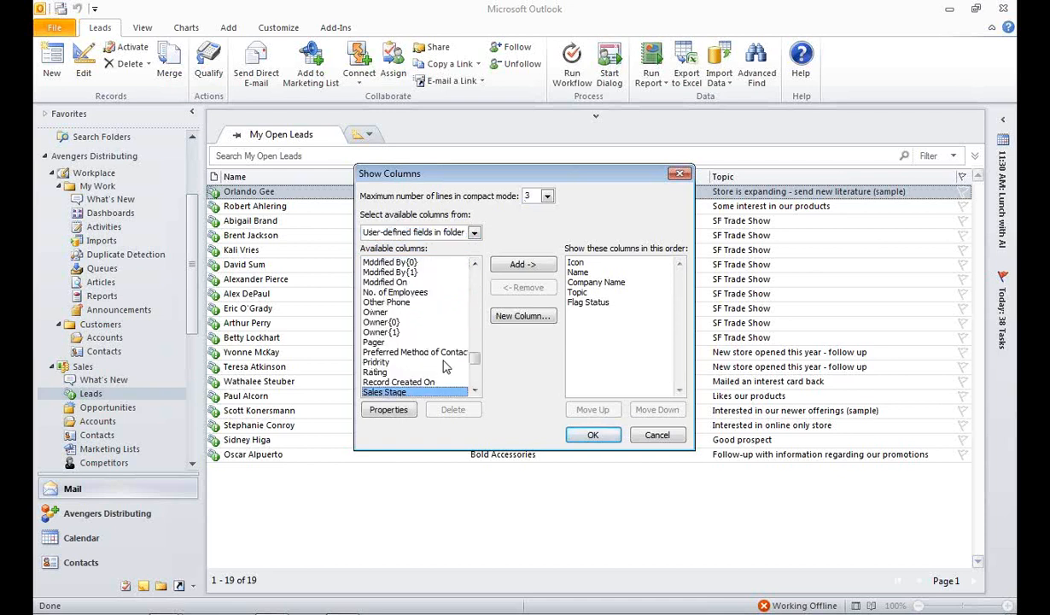
pyautogui.click(475, 390)
pyautogui.click(475, 390)
pyautogui.click(475, 390)
pyautogui.click(475, 390)
pyautogui.click(475, 390)
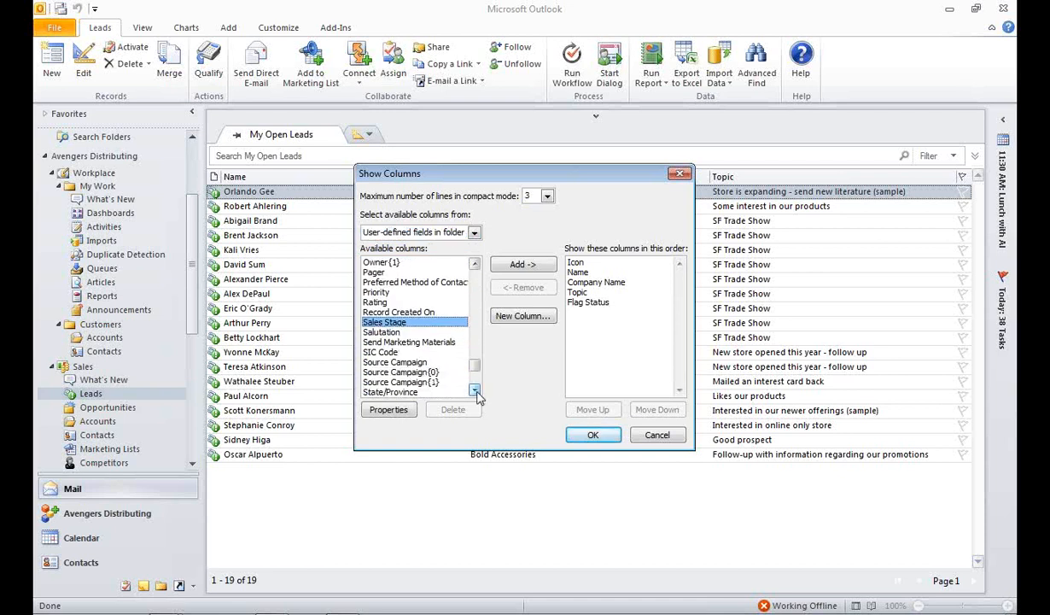
pyautogui.click(475, 390)
pyautogui.click(475, 391)
pyautogui.click(381, 382)
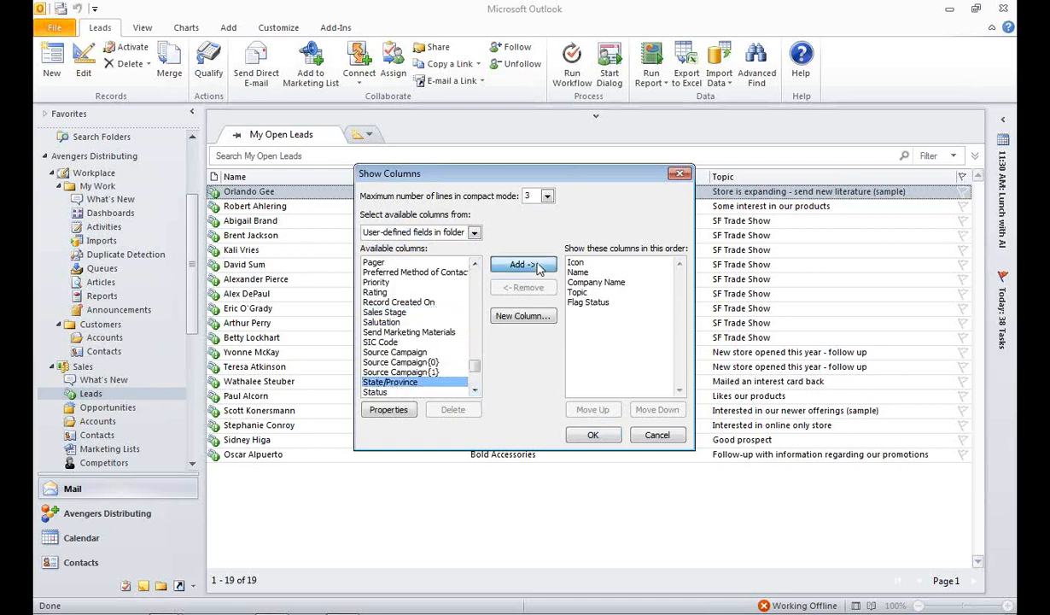
pyautogui.click(524, 265)
pyautogui.click(592, 435)
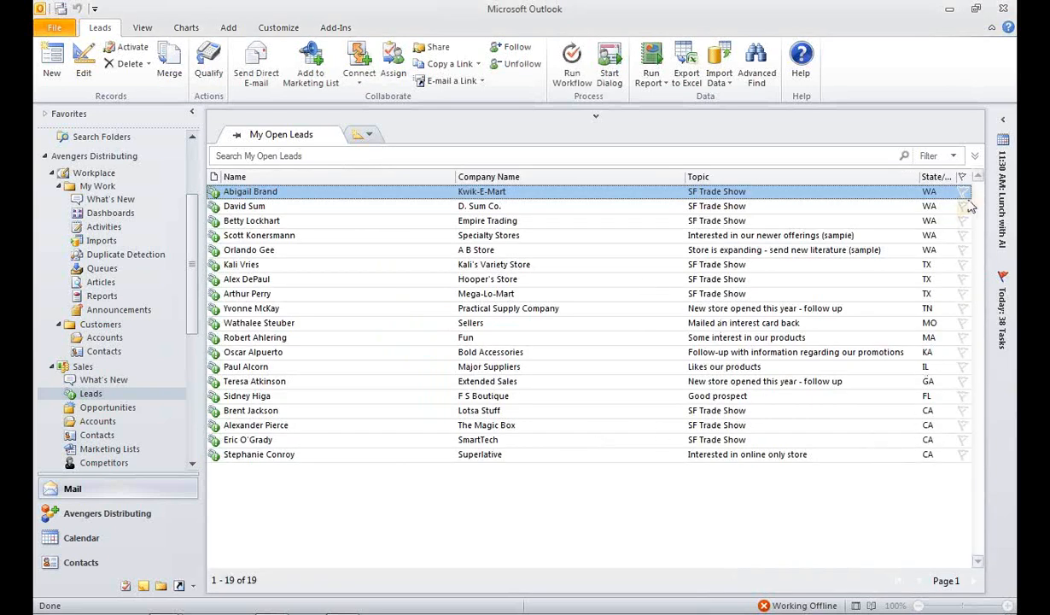
# Step: Filter the open leads to records where State/Province equals WA
pyautogui.click(953, 156)
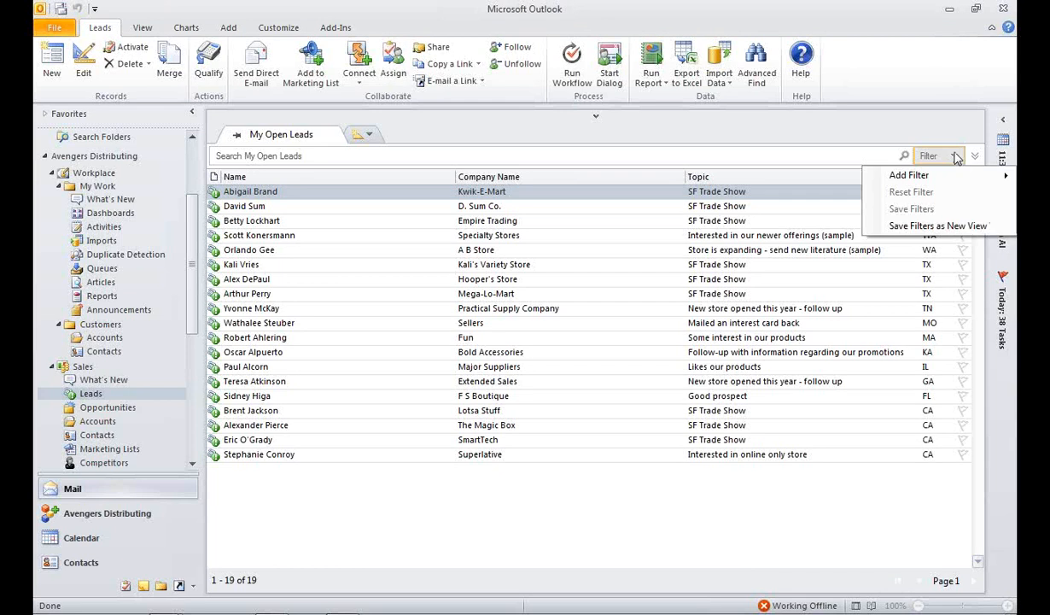
pyautogui.moveTo(954, 177)
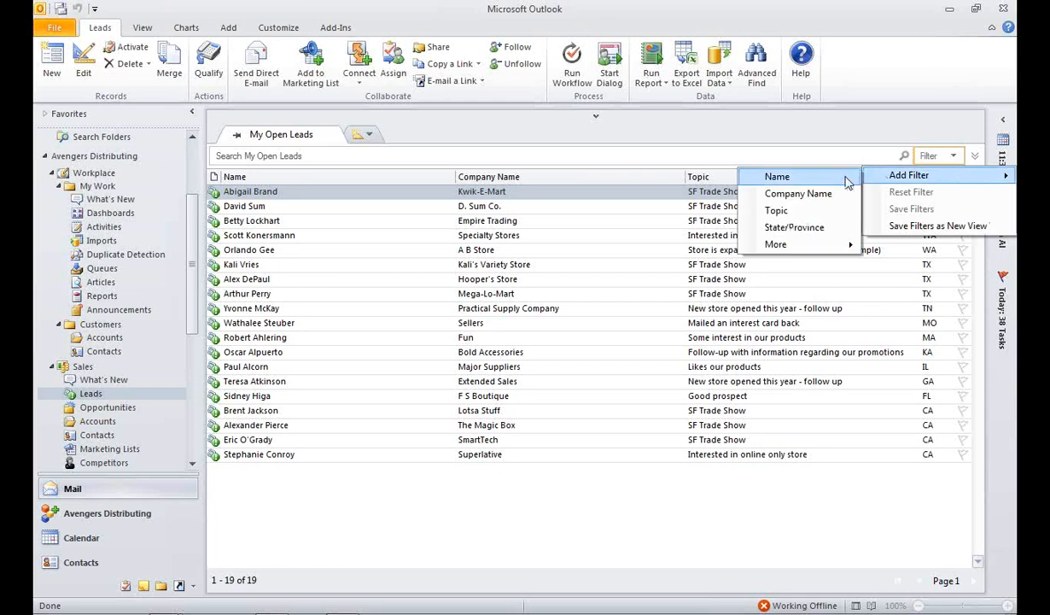
pyautogui.click(794, 227)
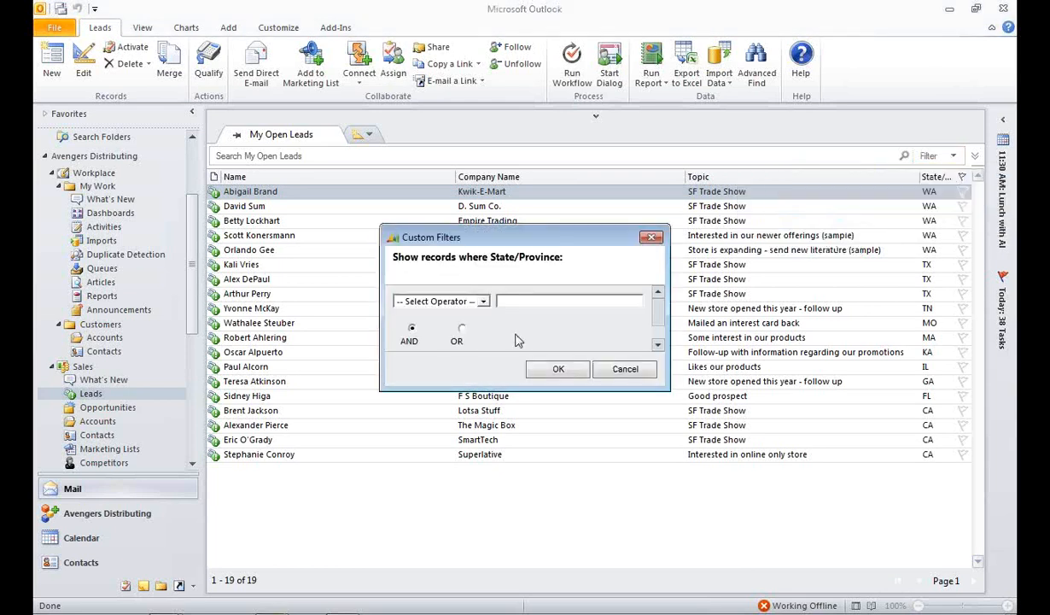
pyautogui.click(483, 302)
pyautogui.click(409, 325)
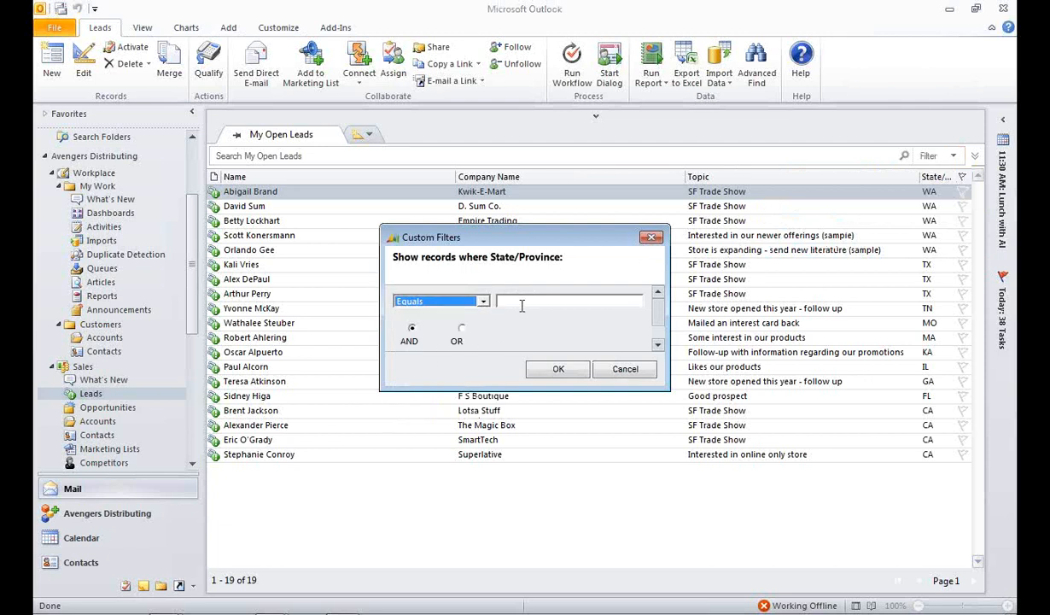
pyautogui.write('WA')
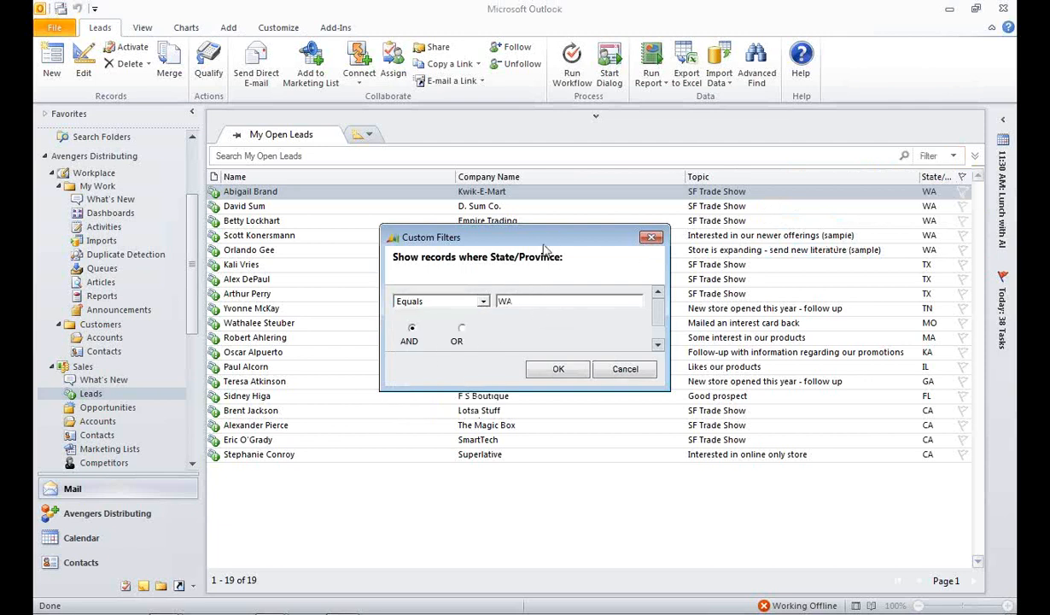
pyautogui.click(546, 369)
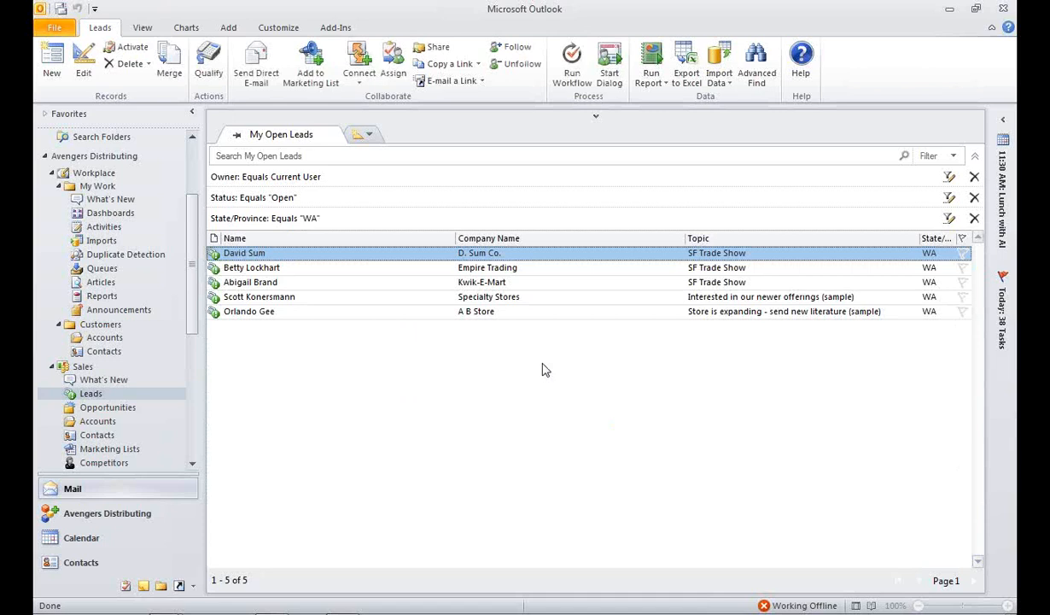
# Step: Save the current lead filters as a new view named WA Leads
pyautogui.click(953, 156)
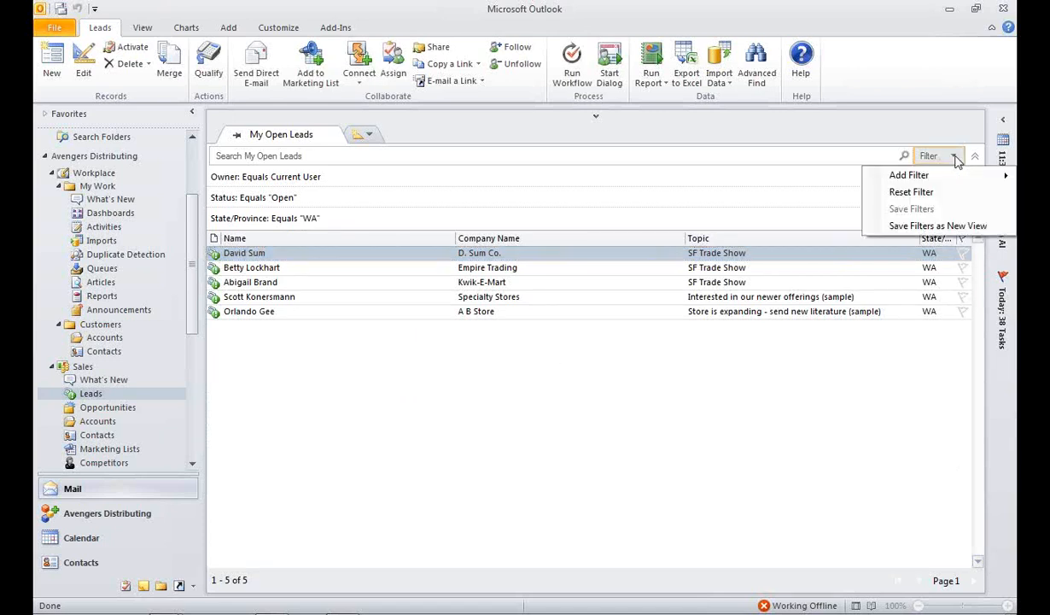
pyautogui.click(938, 225)
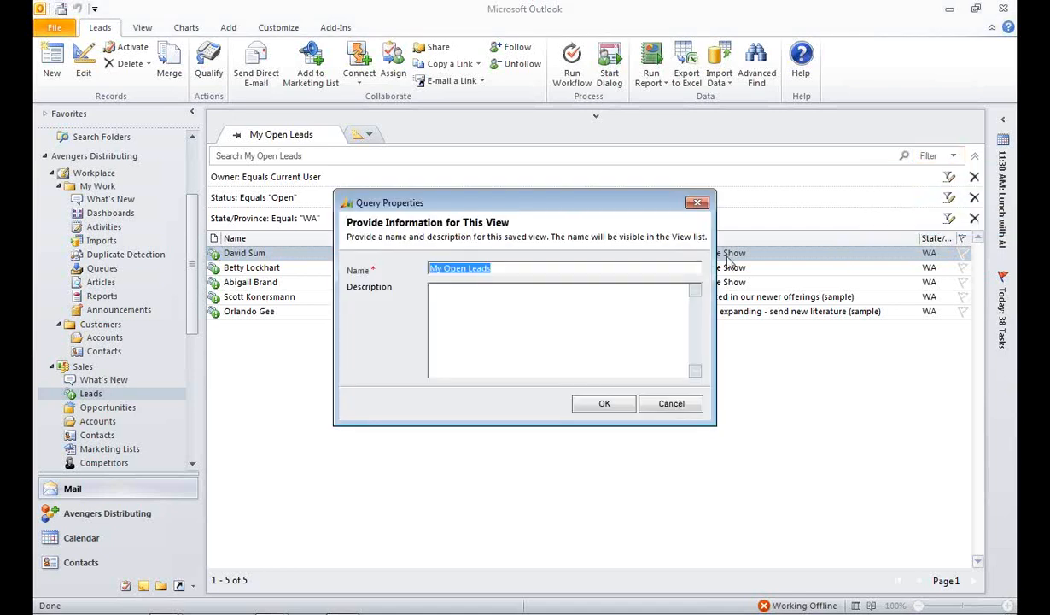
pyautogui.write('WA LE')
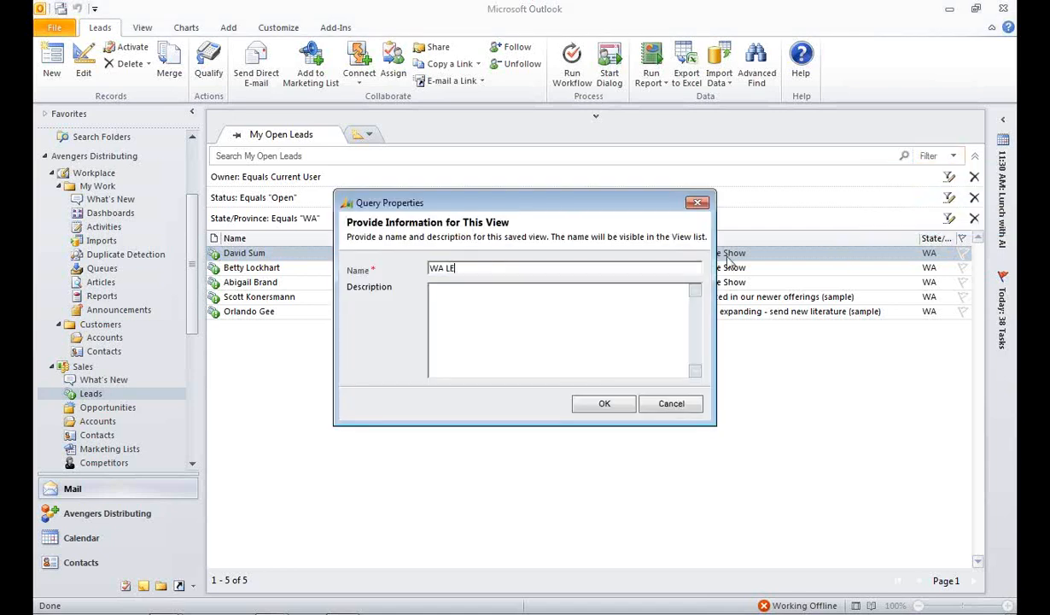
pyautogui.write('ads')
pyautogui.click(605, 403)
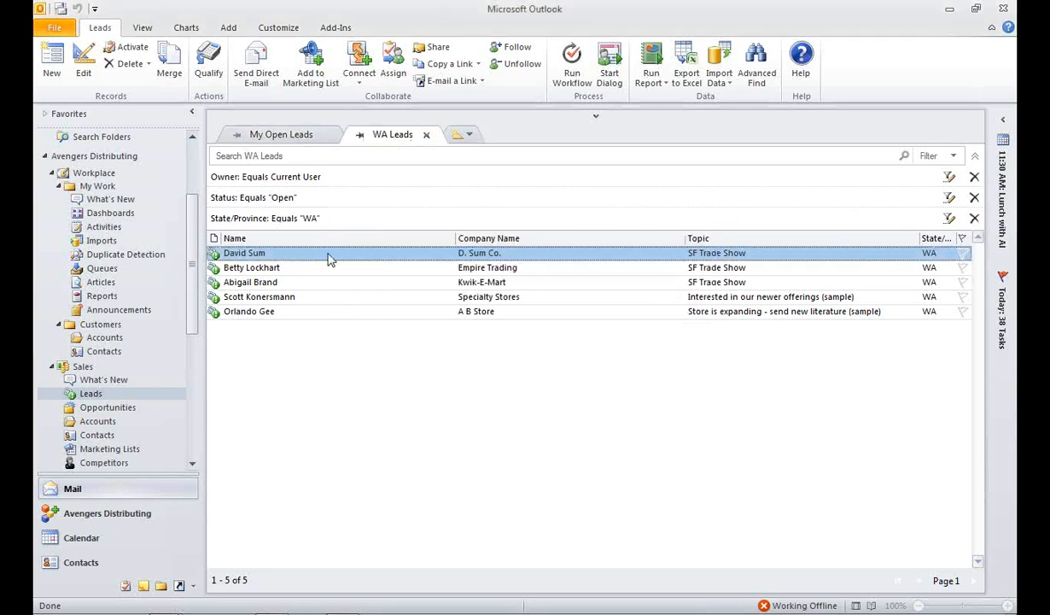
# Step: Close the WA Leads view and reopen it from the personal saved views
pyautogui.click(426, 136)
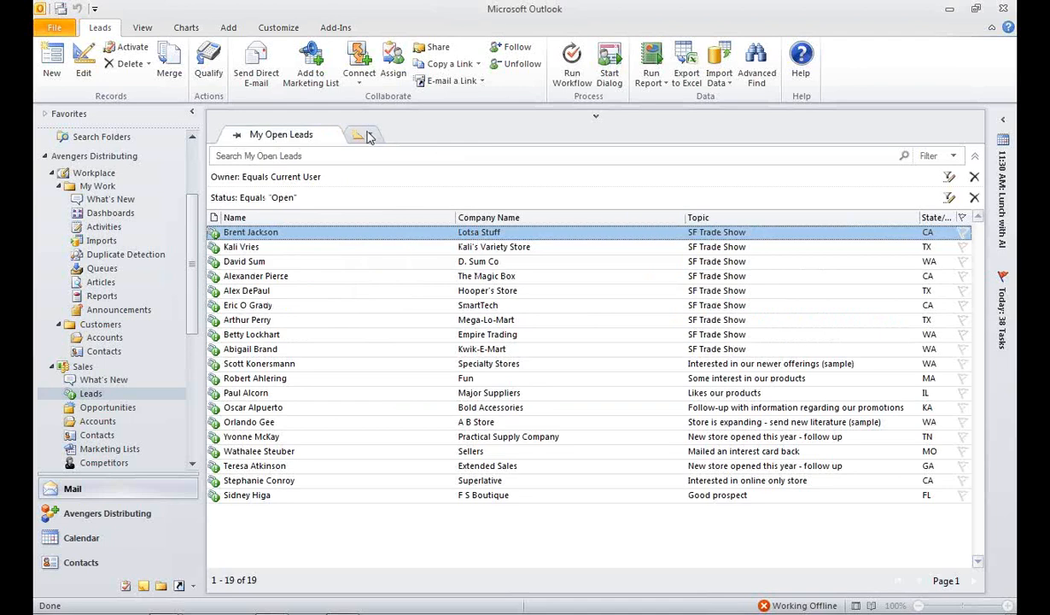
pyautogui.click(370, 136)
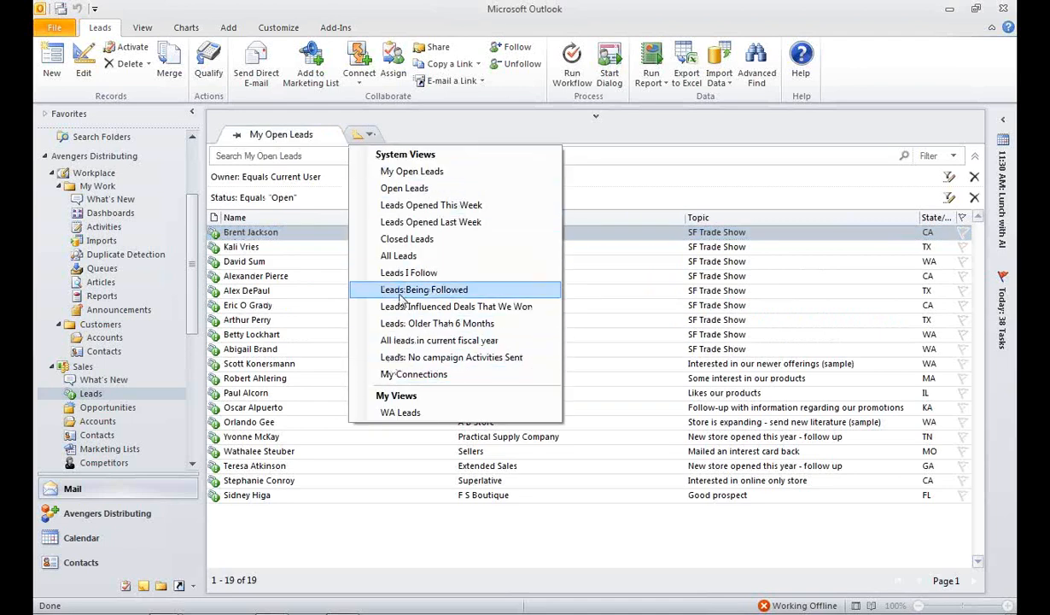
pyautogui.click(400, 413)
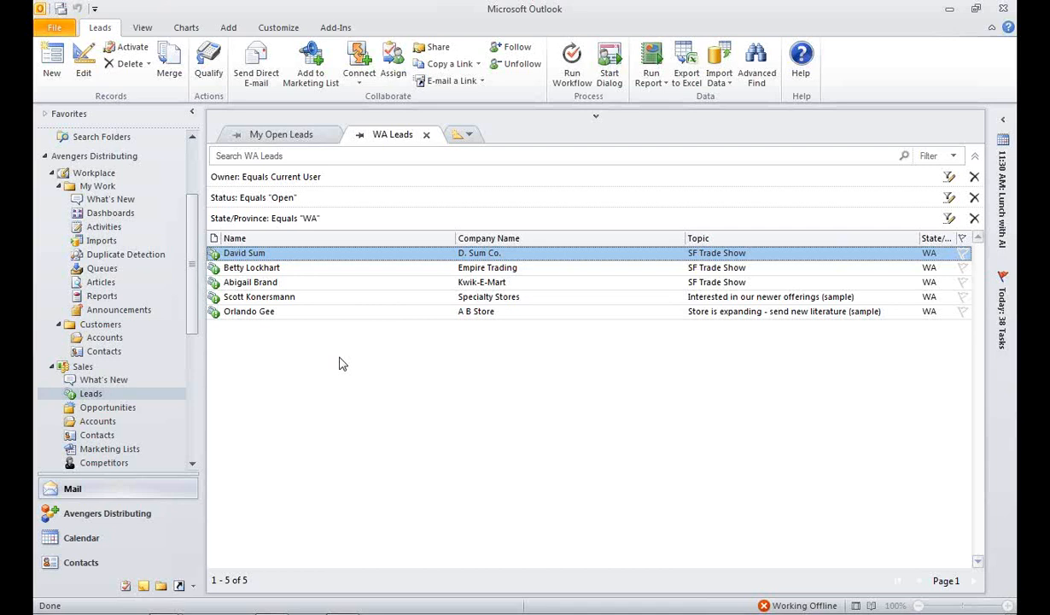
# Step: Start a quick campaign for all the leads in the WA Leads view and name it January WA Trip
pyautogui.keyDown('shift'); pyautogui.click(311, 316); pyautogui.keyUp('shift')
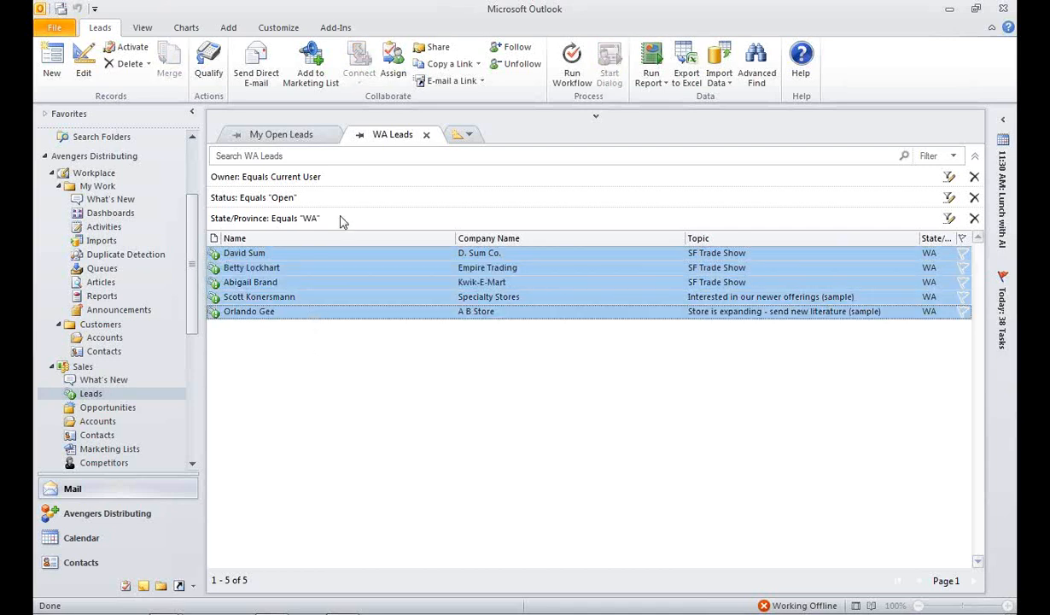
pyautogui.click(229, 29)
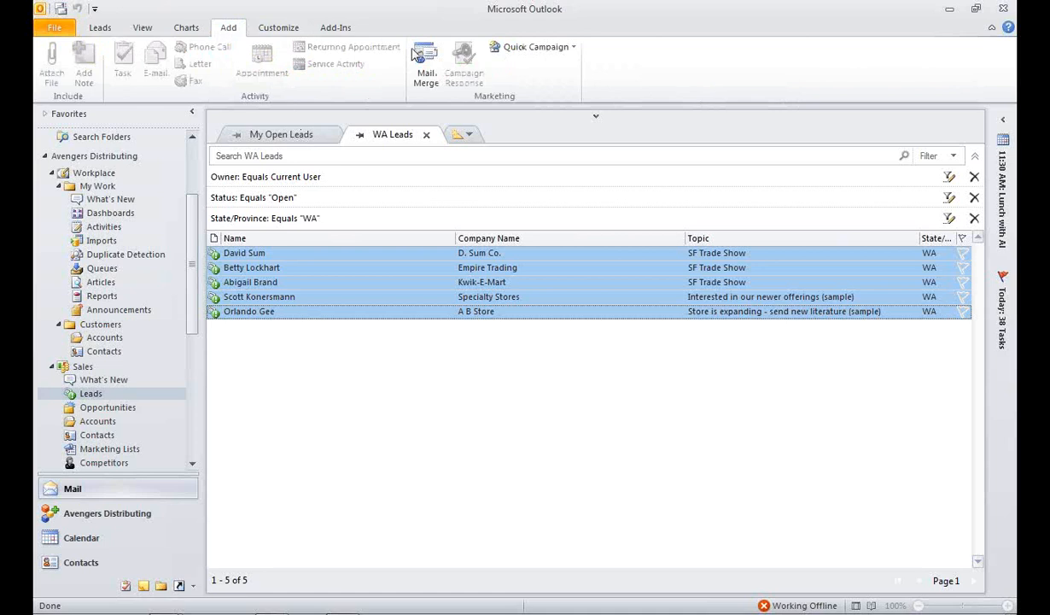
pyautogui.click(538, 47)
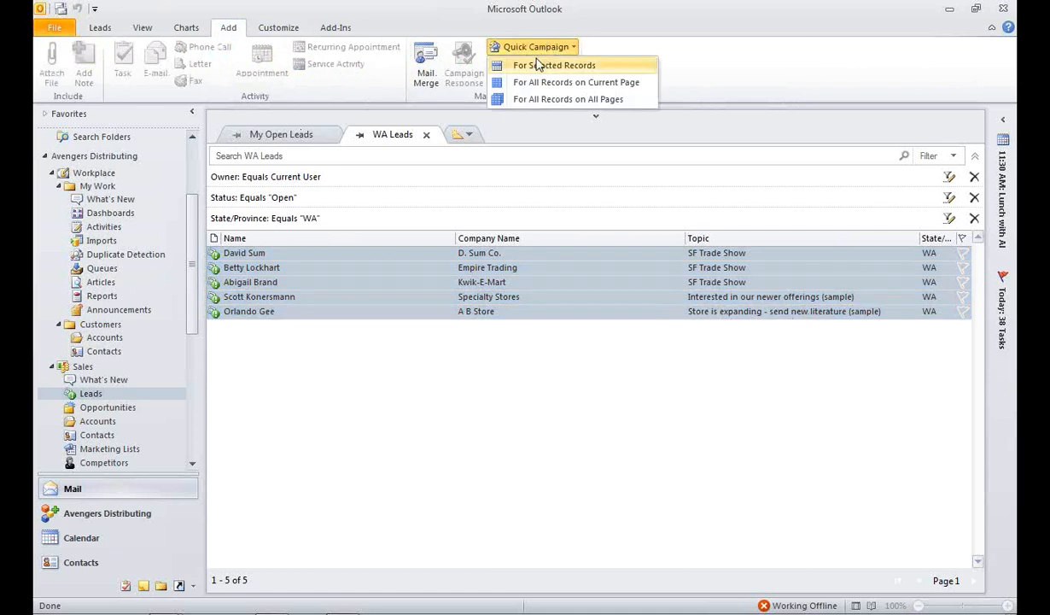
pyautogui.click(538, 65)
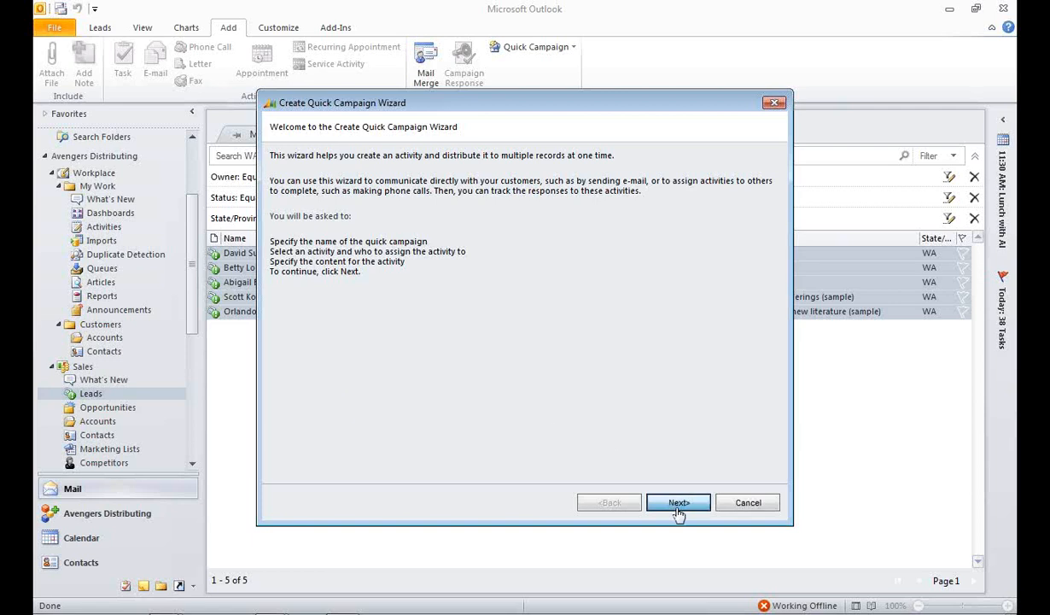
pyautogui.click(679, 505)
pyautogui.write('Janu')
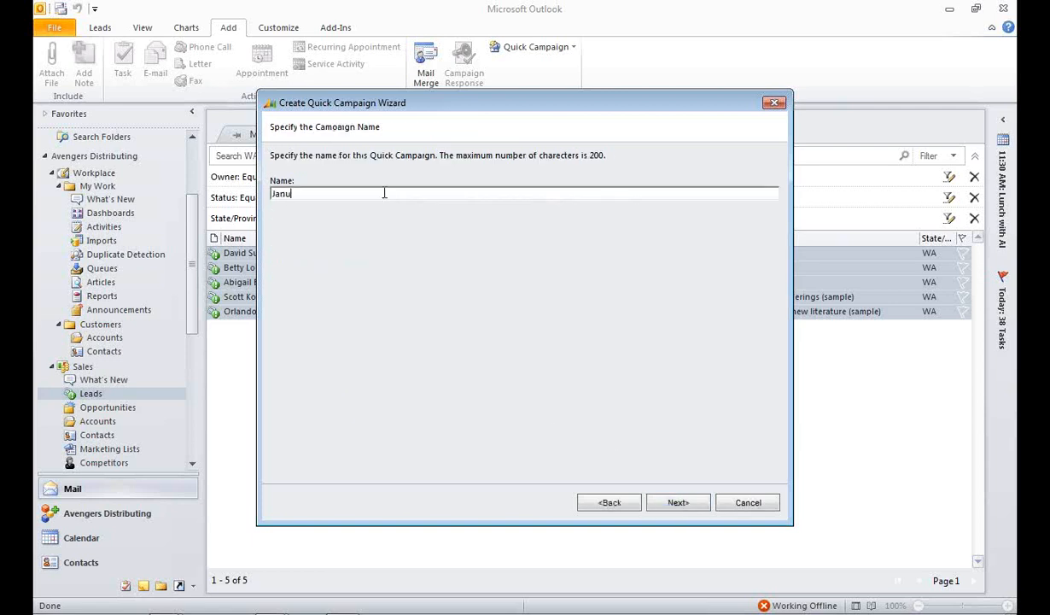
pyautogui.write('ary WA Trip')
pyautogui.click(666, 505)
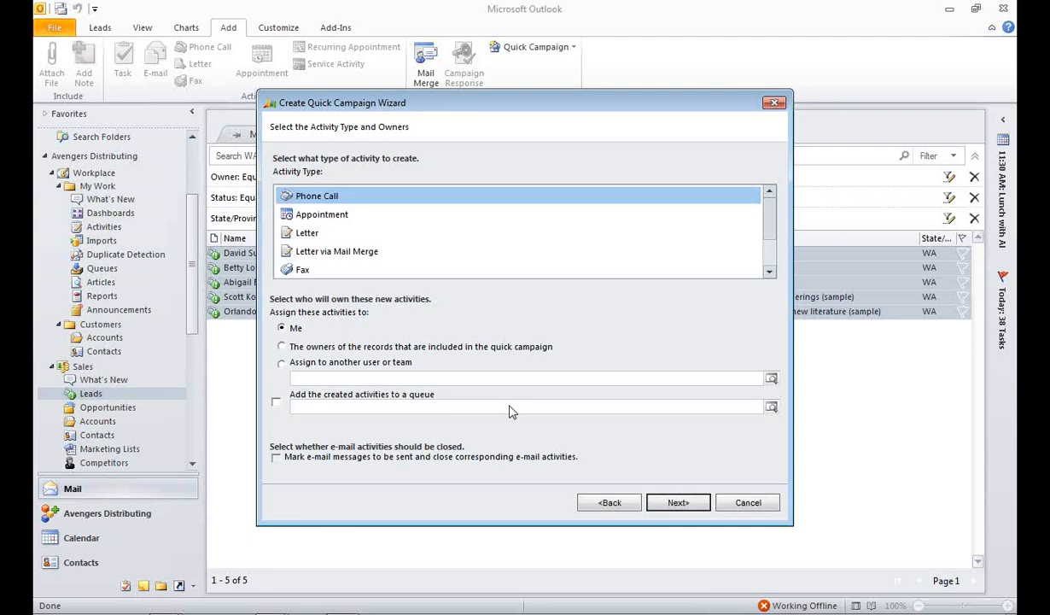
# Step: Create the campaign as phone calls owned by me, with the subject WA Trip and the description "Script for the call"
pyautogui.click(678, 503)
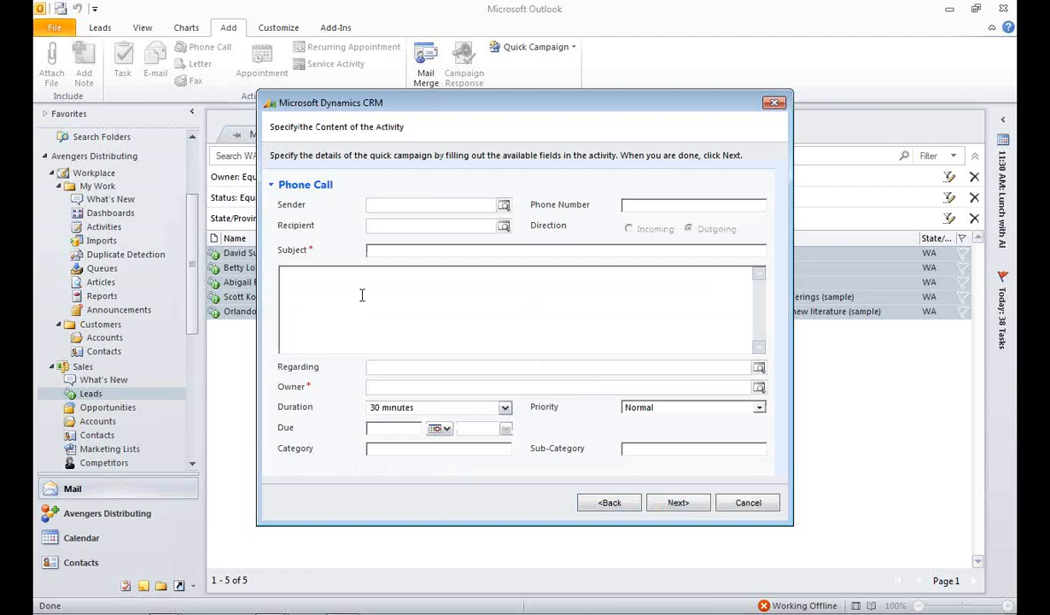
pyautogui.write('February')
pyautogui.press('BackSpace')
pyautogui.press('BackSpace')
pyautogui.press('BackSpace')
pyautogui.press('BackSpace')
pyautogui.press('BackSpace')
pyautogui.press('BackSpace')
pyautogui.press('BackSpace')
pyautogui.press('BackSpace')
pyautogui.write('WA Trip')
pyautogui.press('Tab')
pyautogui.write('Script for the call')
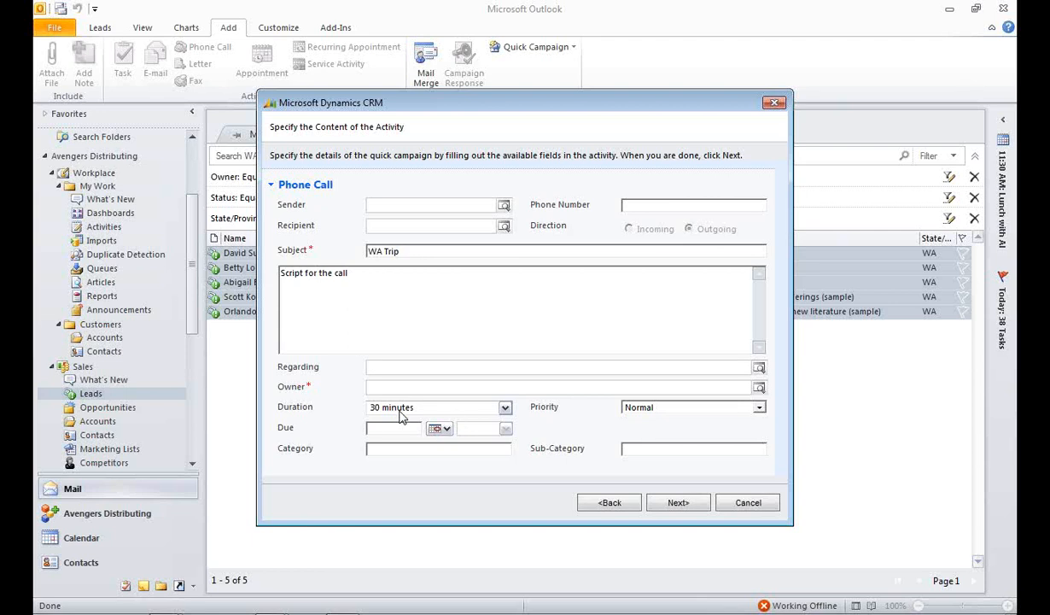
pyautogui.click(677, 504)
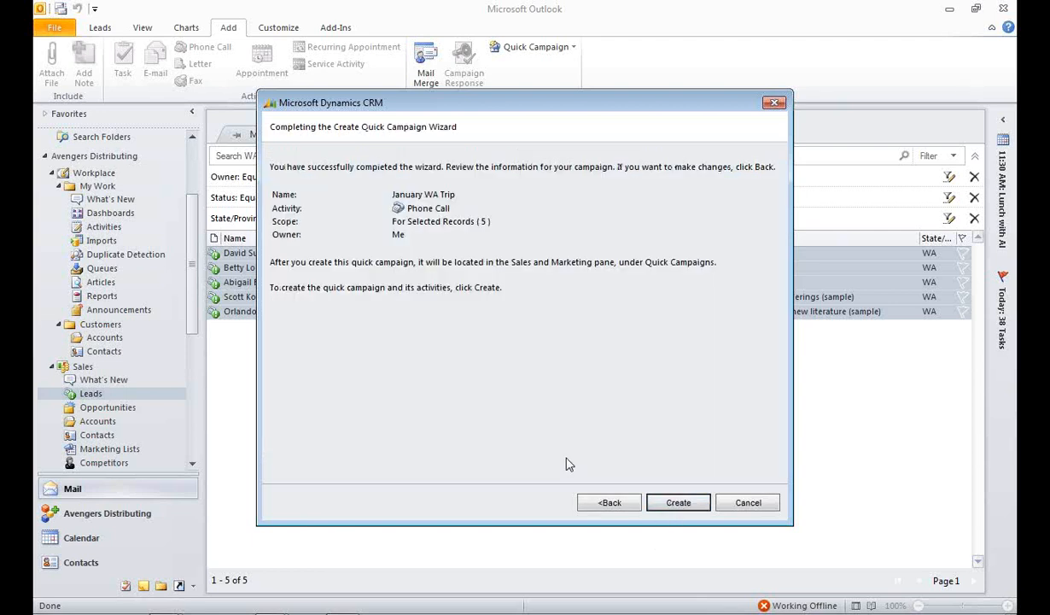
pyautogui.click(676, 503)
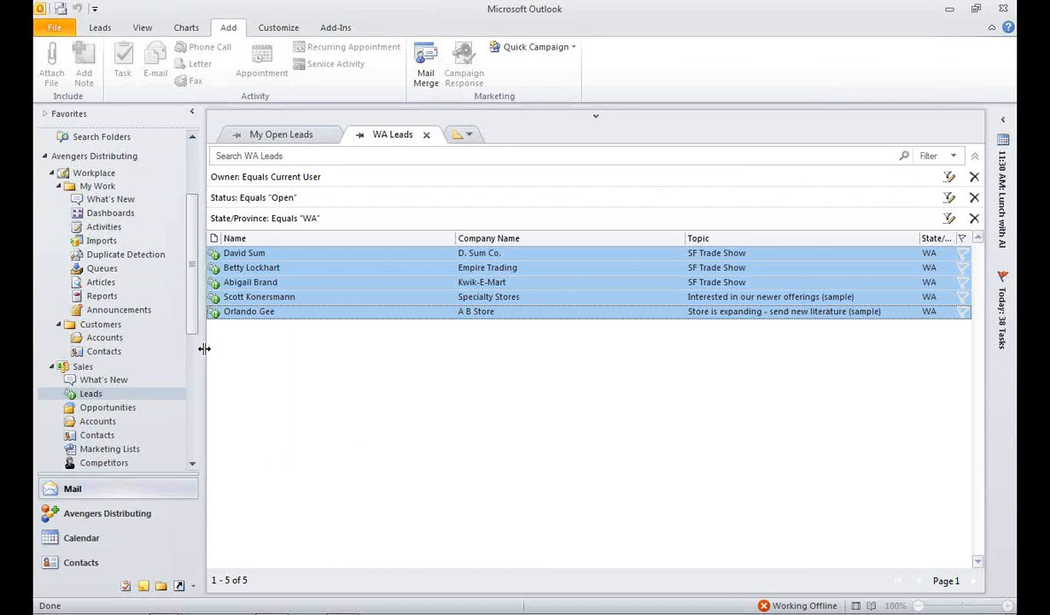
# Step: Open the Specialty Stores lead, check its open activities for the campaign phone call and close the record
pyautogui.click(269, 268)
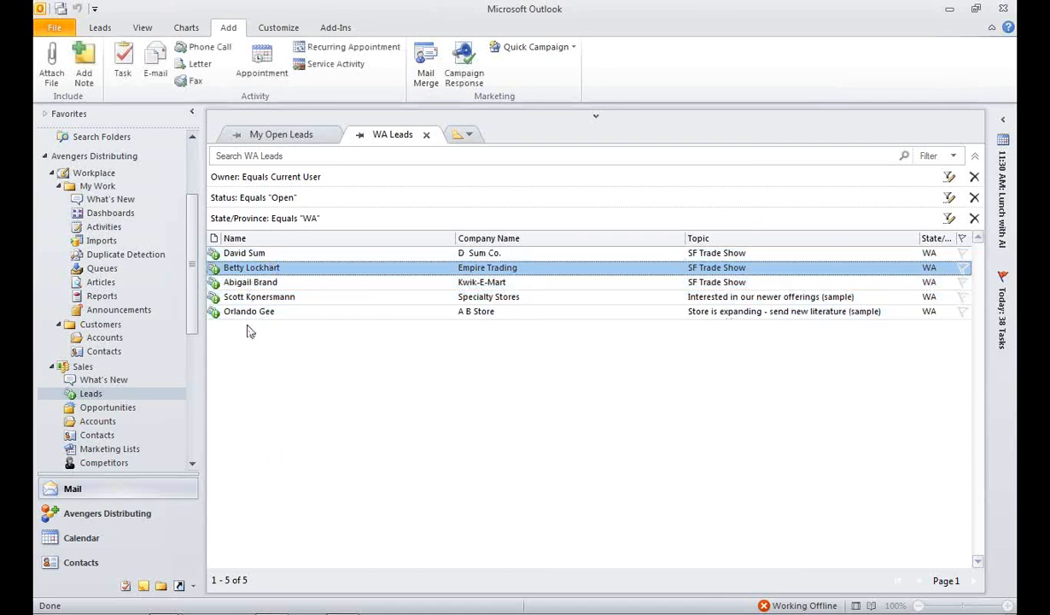
pyautogui.doubleClick(247, 293)
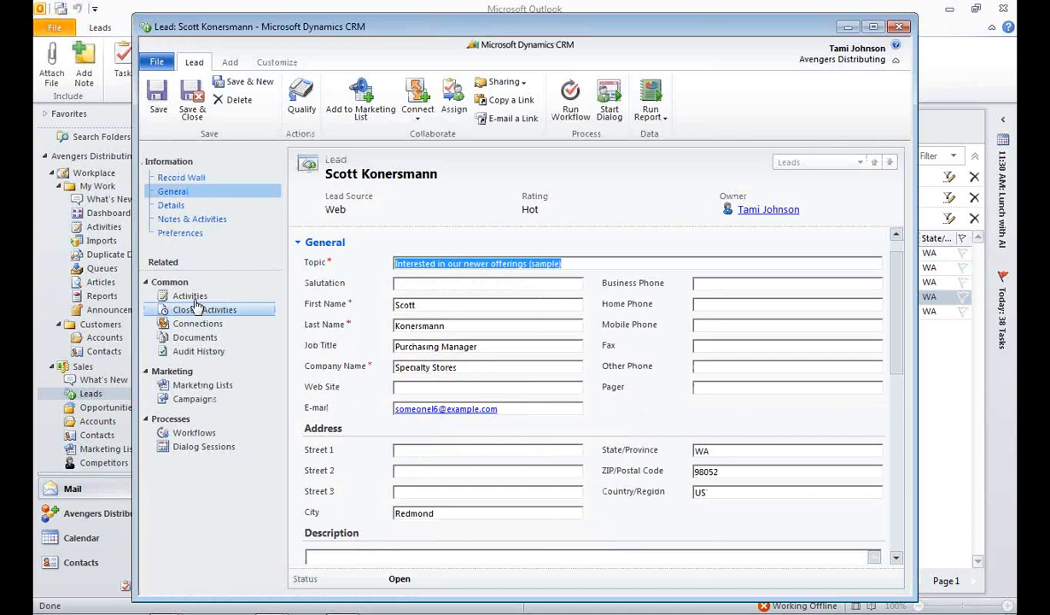
pyautogui.click(190, 295)
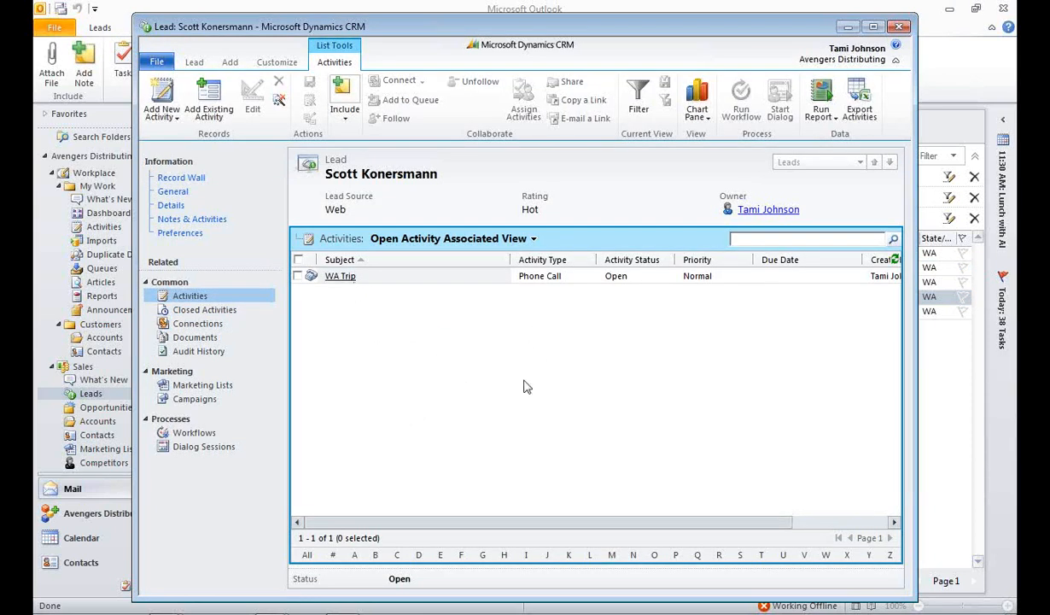
pyautogui.click(900, 27)
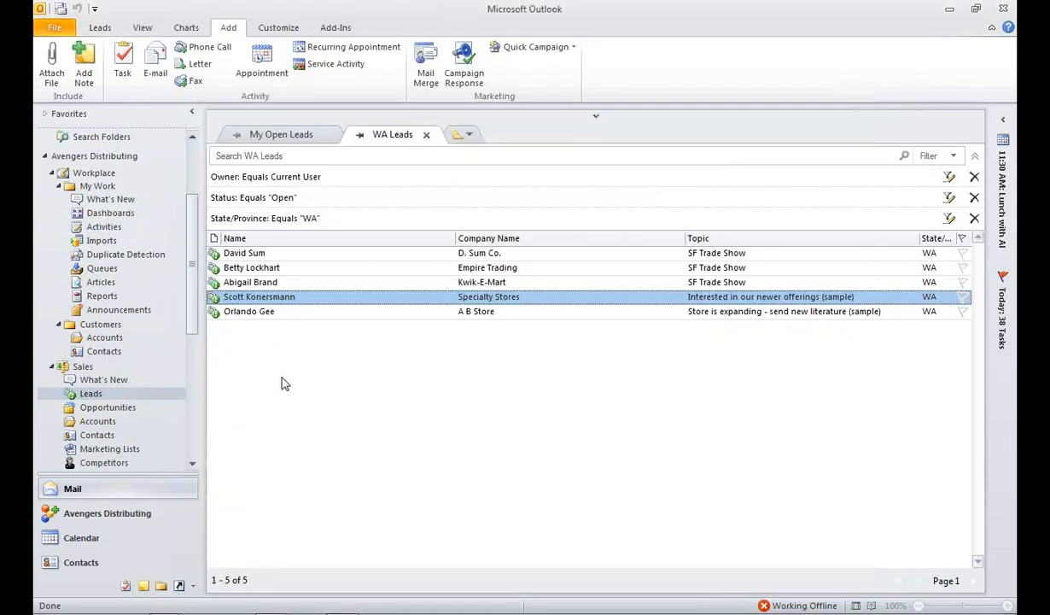
# Step: Show the My Activities list and fit the width of the Regarding column to its contents
pyautogui.click(103, 229)
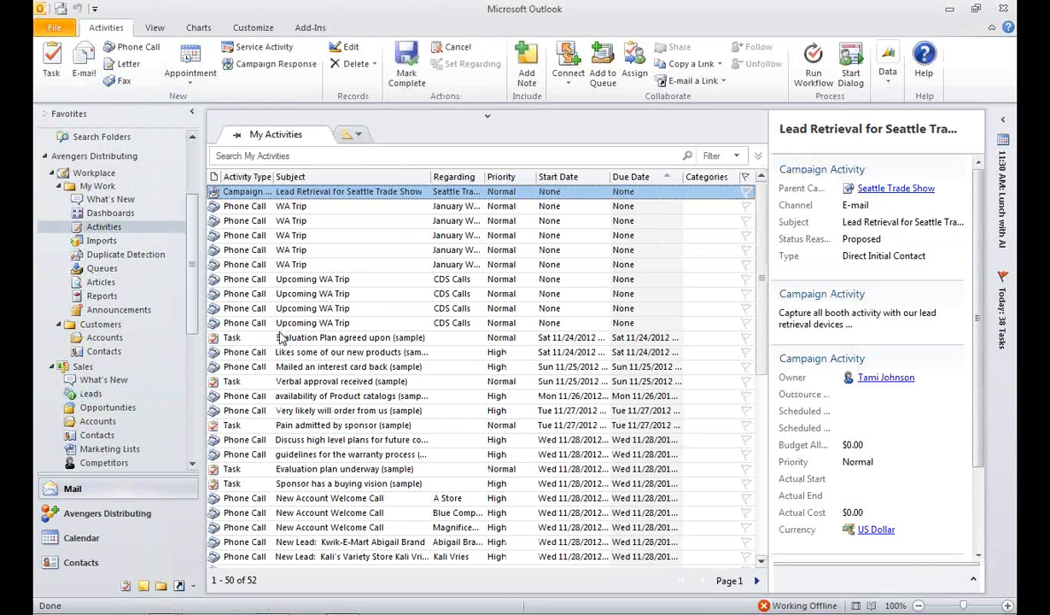
pyautogui.doubleClick(484, 177)
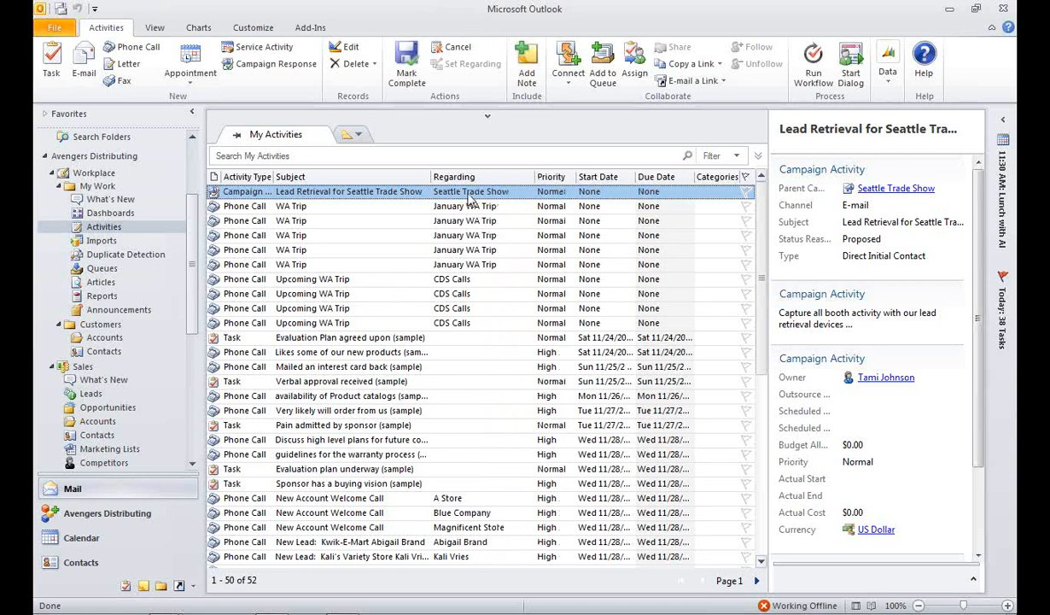
# Step: Add the note "Left Message" to the first WA Trip phone call and complete the call with the status Made
pyautogui.click(312, 205)
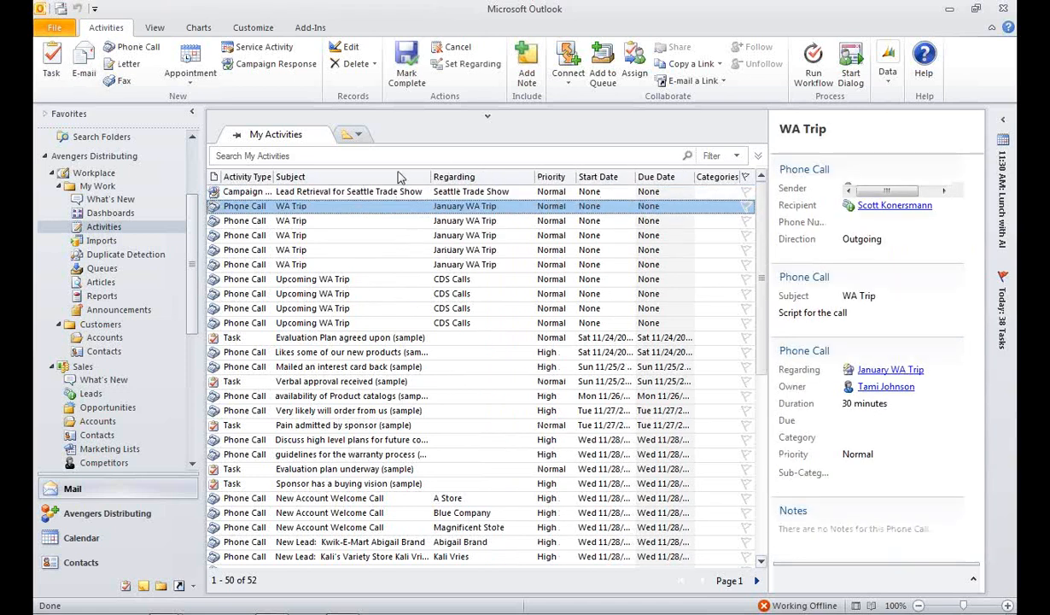
pyautogui.click(529, 76)
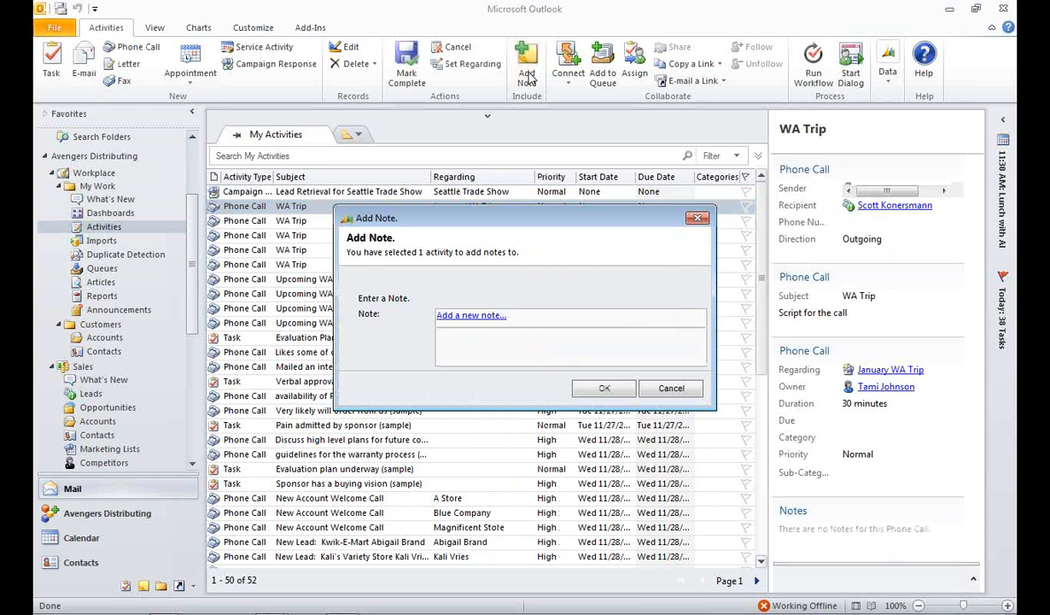
pyautogui.click(478, 321)
pyautogui.write('Left Message')
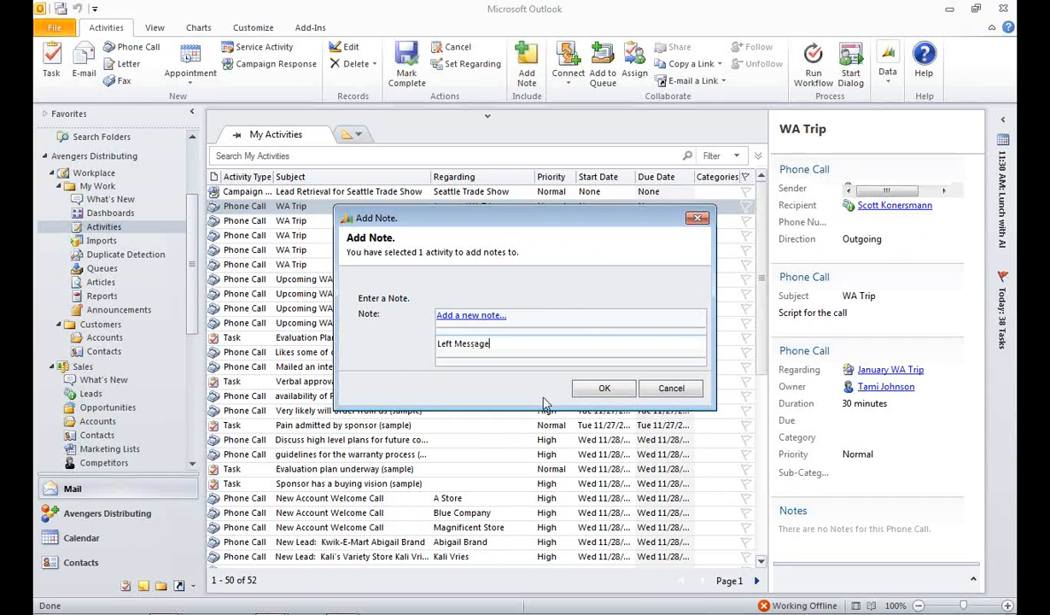
pyautogui.click(604, 388)
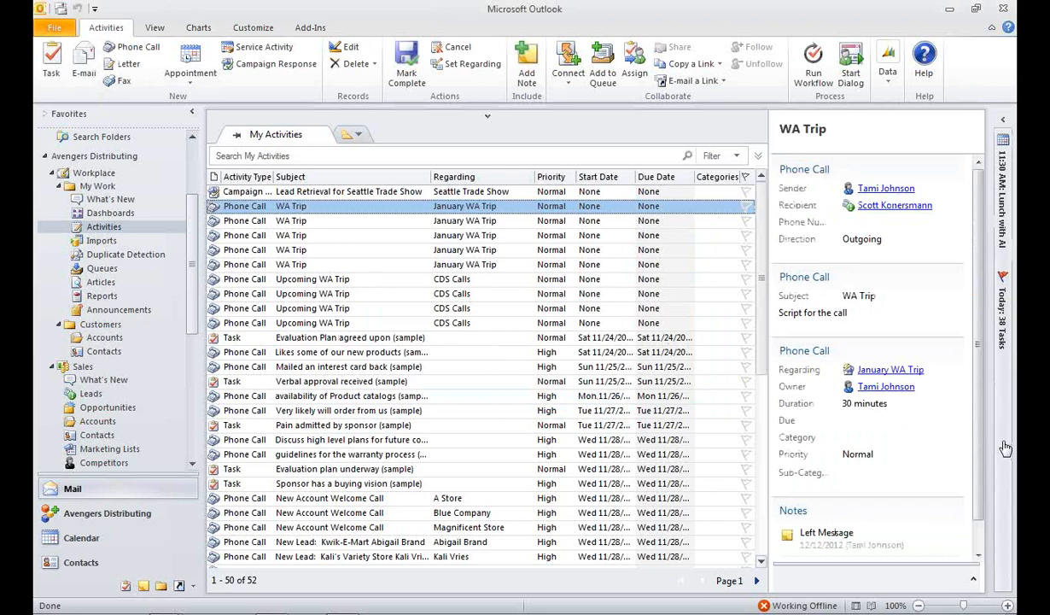
pyautogui.scroll(-2, 940, 424)
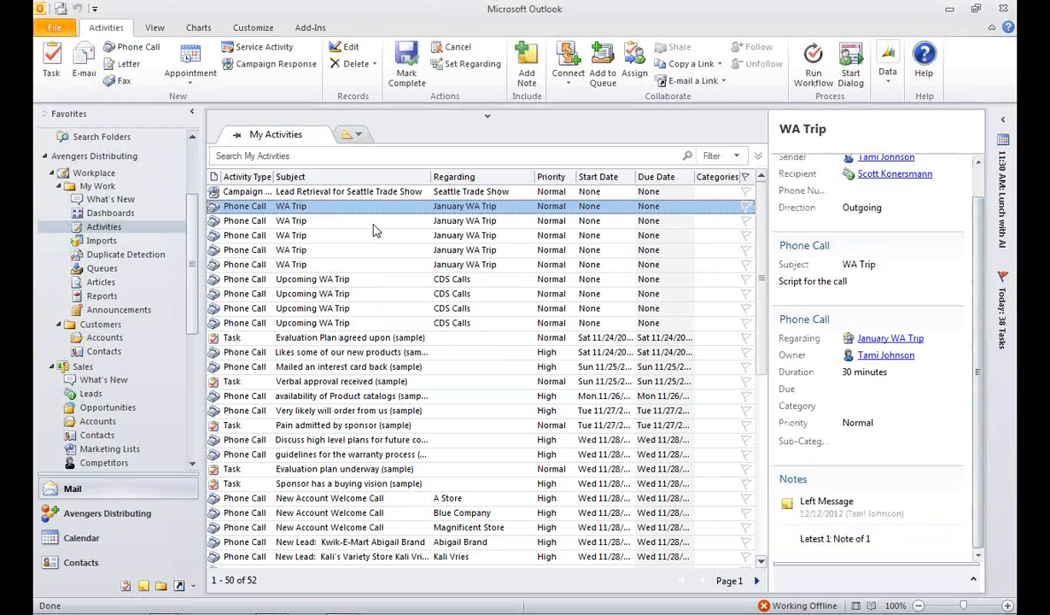
pyautogui.click(401, 70)
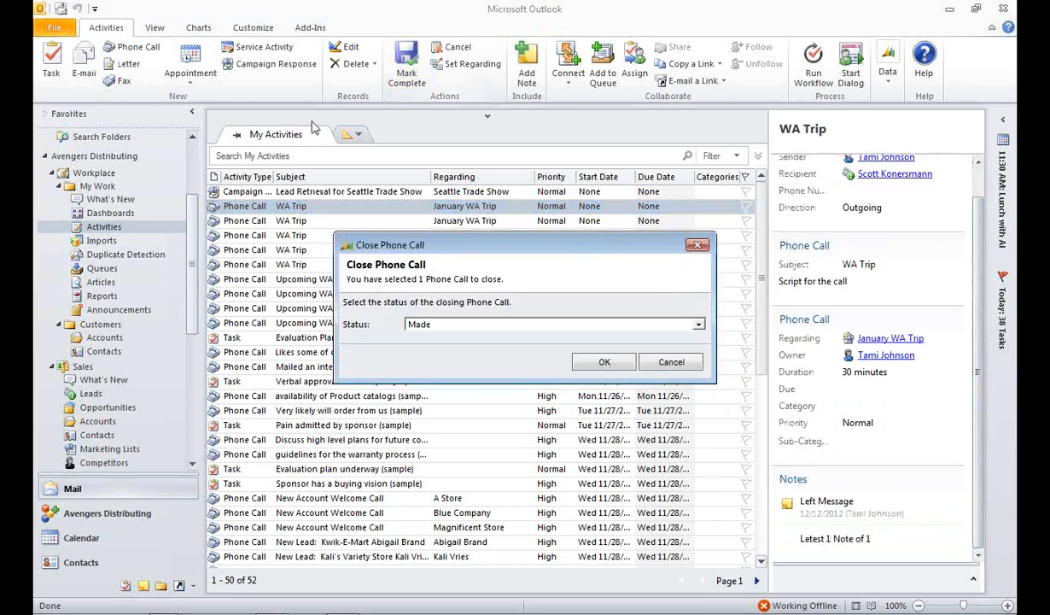
pyautogui.click(599, 363)
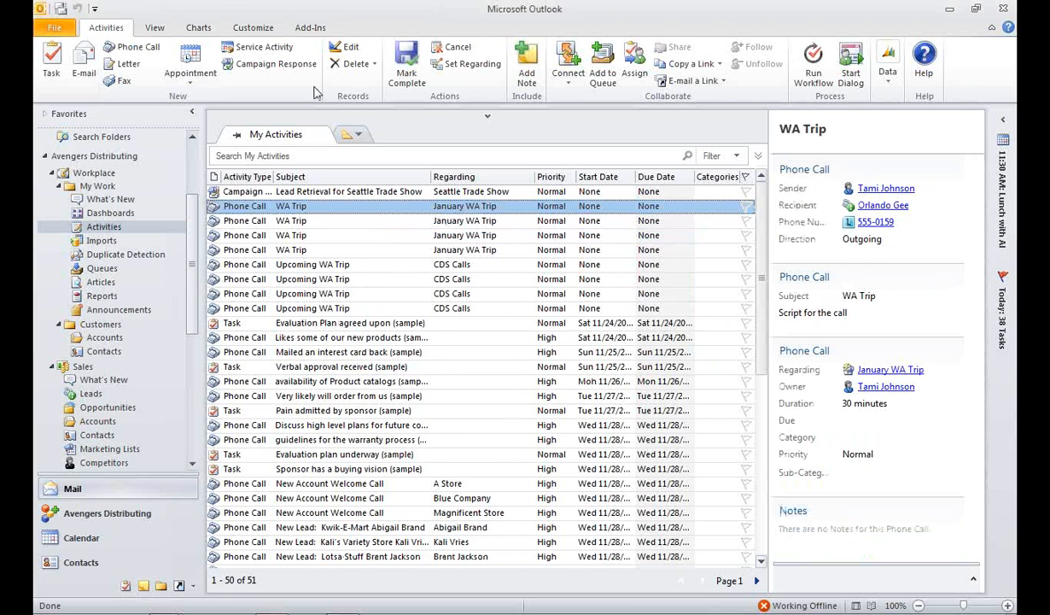
# Step: Open the personal activity view New Lead Calls alongside the My Activities list
pyautogui.click(357, 137)
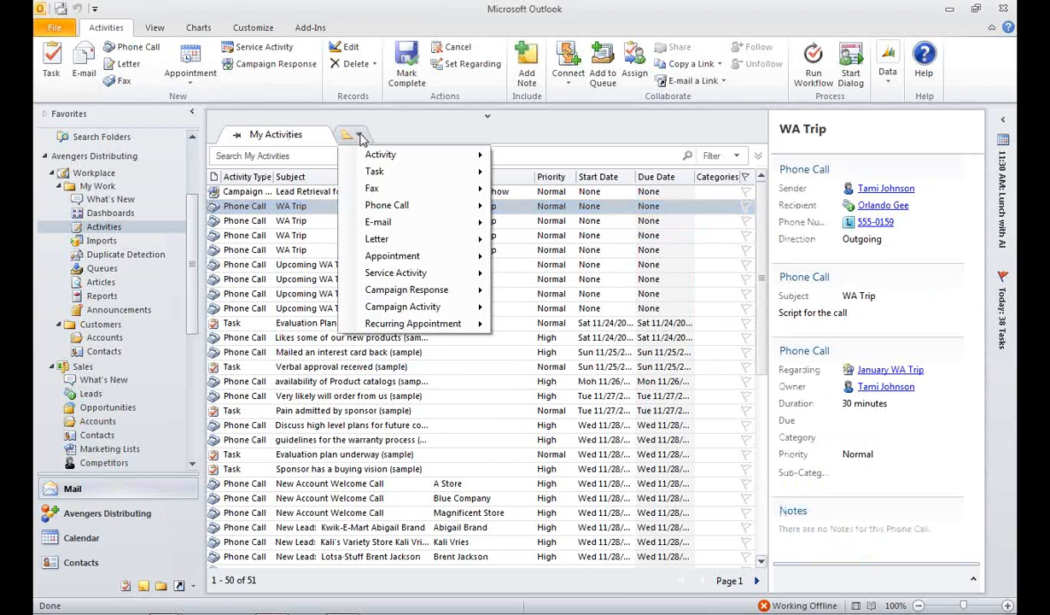
pyautogui.moveTo(366, 154)
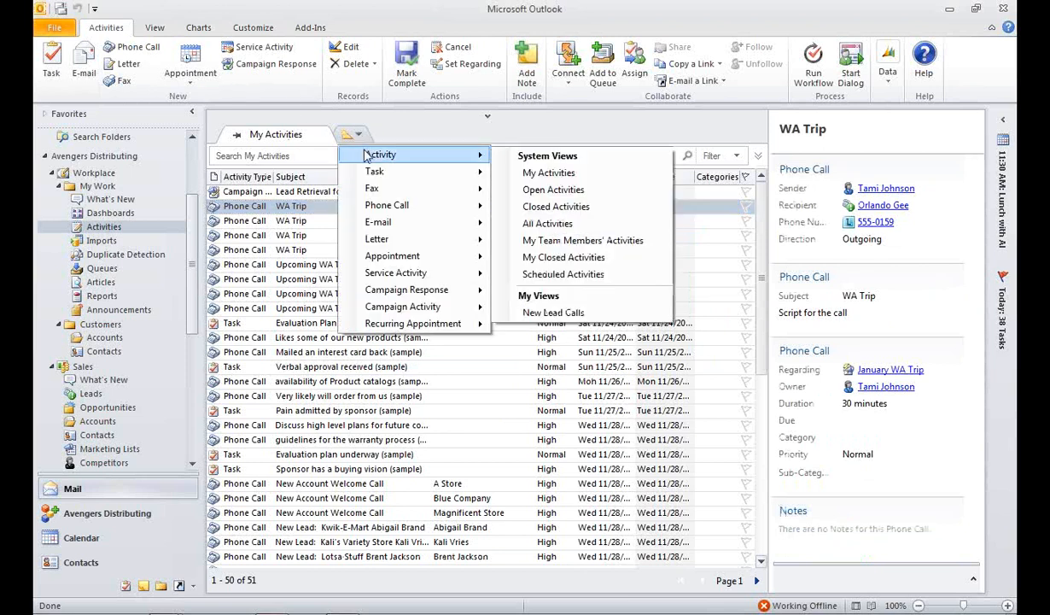
pyautogui.click(553, 313)
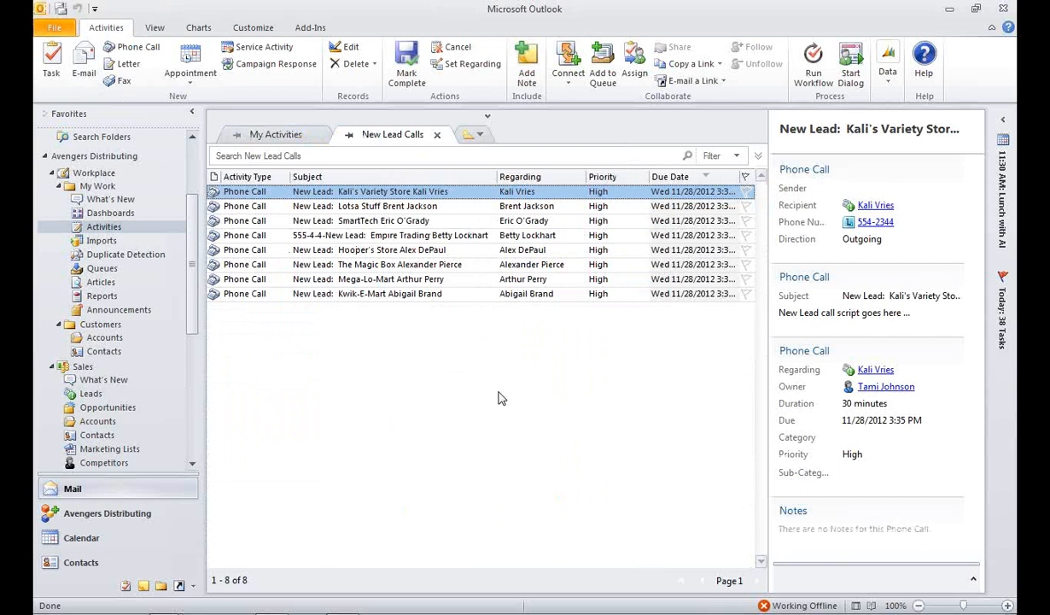
# Step: Look over the CRM activities in the Outlook To-Do List and return to the mail folders
pyautogui.click(126, 587)
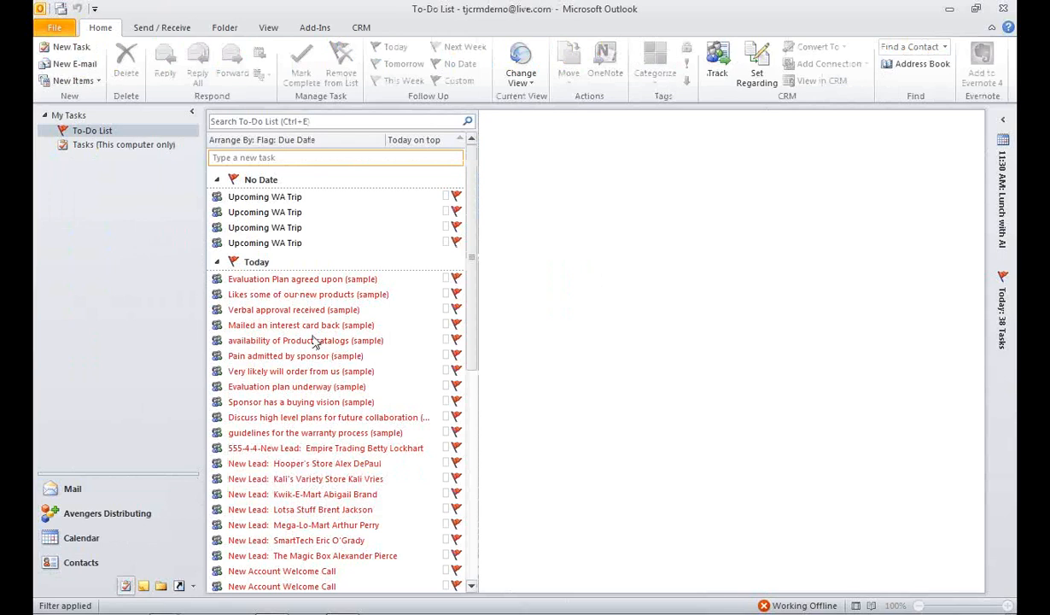
pyautogui.moveTo(315, 341)
pyautogui.click(98, 492)
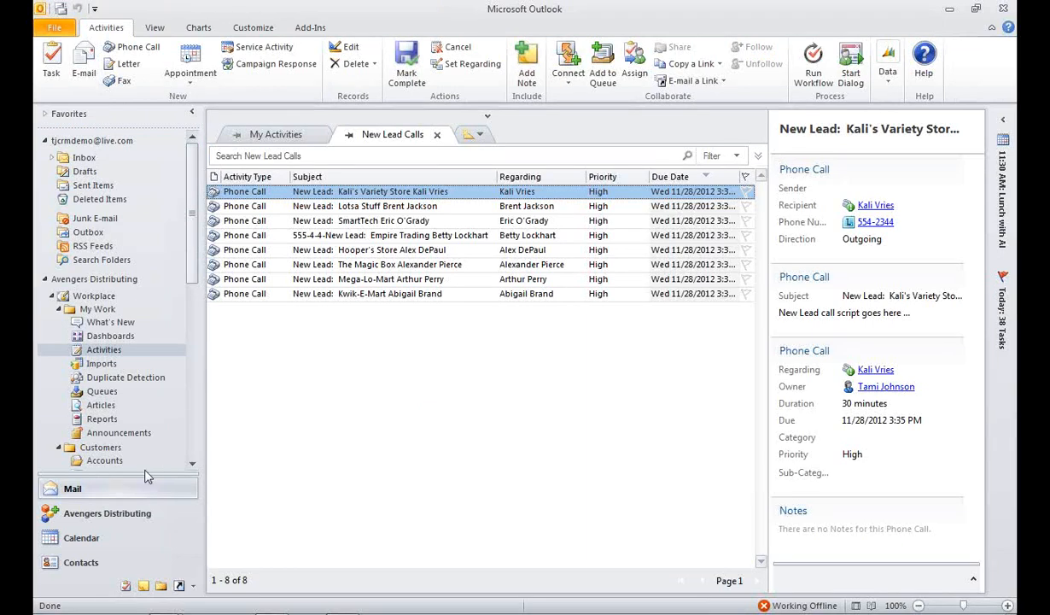
# Step: Open the CRM dashboards with the Get Started pane hidden and look through the list of available dashboards
pyautogui.click(102, 338)
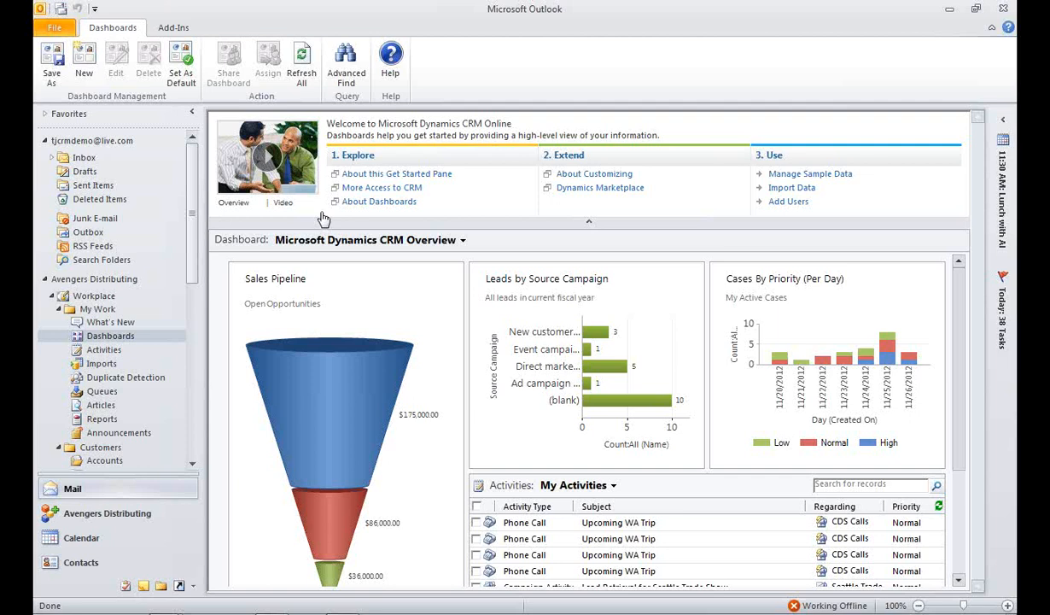
pyautogui.click(589, 226)
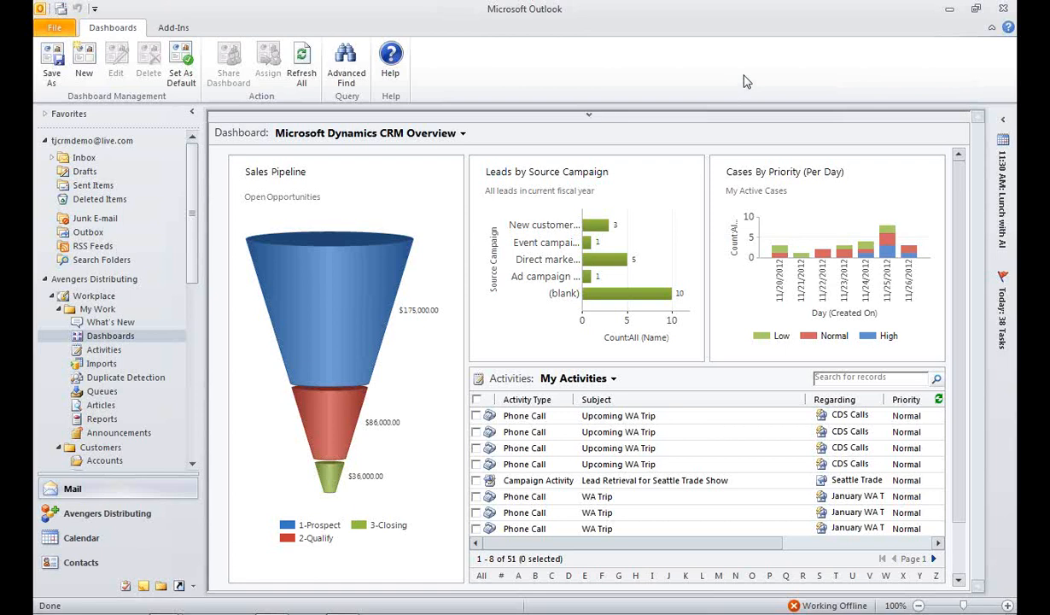
pyautogui.click(462, 134)
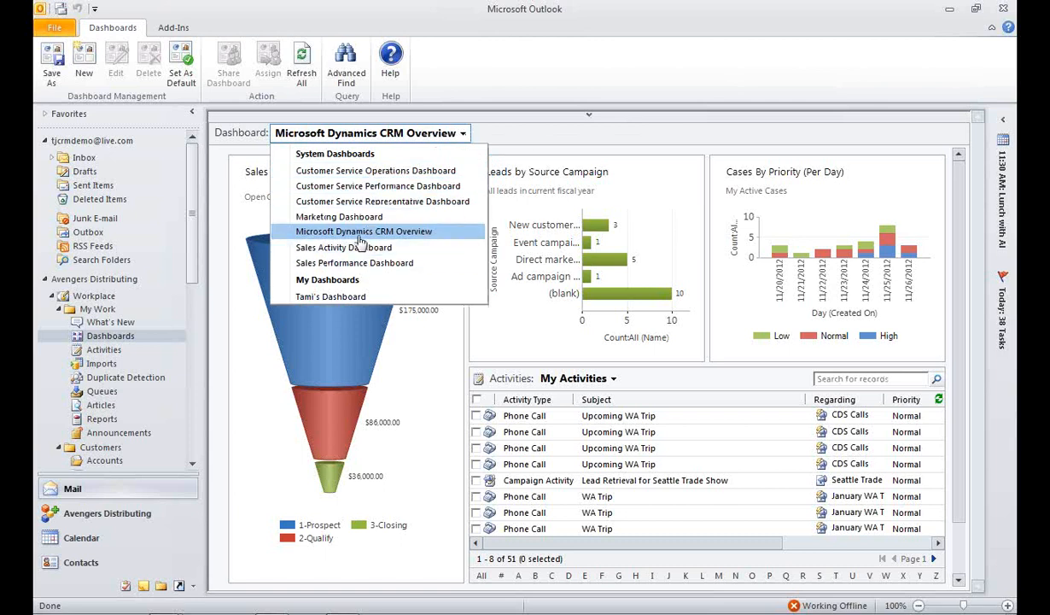
pyautogui.click(516, 141)
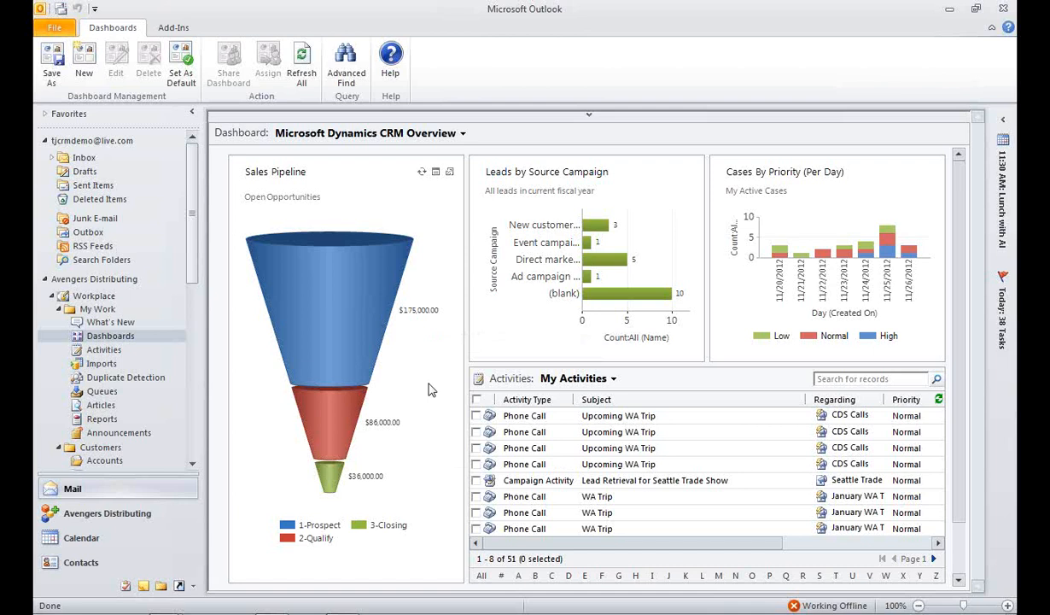
# Step: Drill down into the 1-Prospect segment of the Sales Pipeline chart by Est. Close Date as a column chart
pyautogui.click(330, 330)
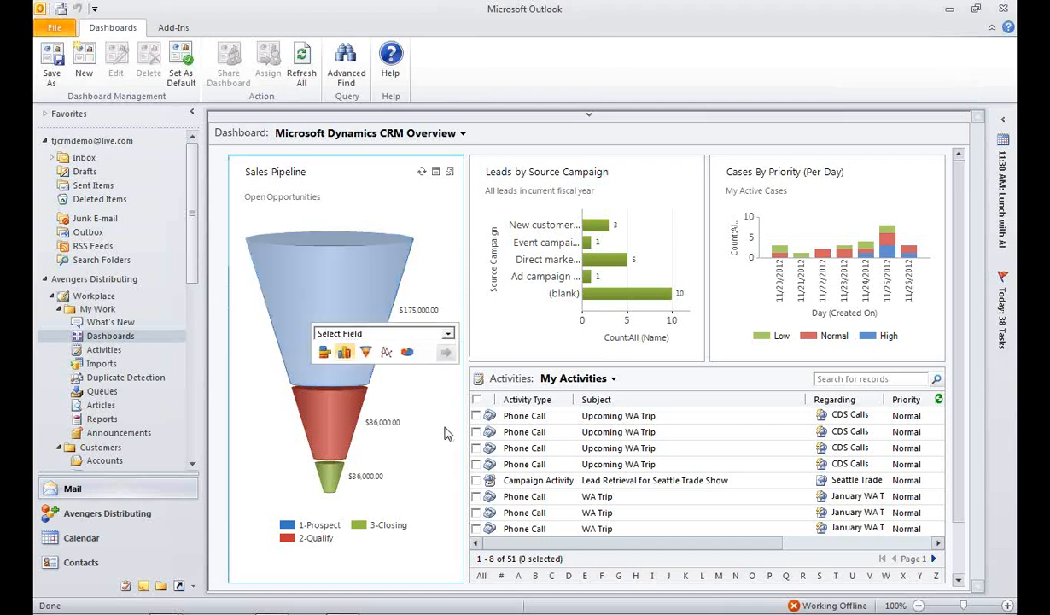
pyautogui.click(447, 335)
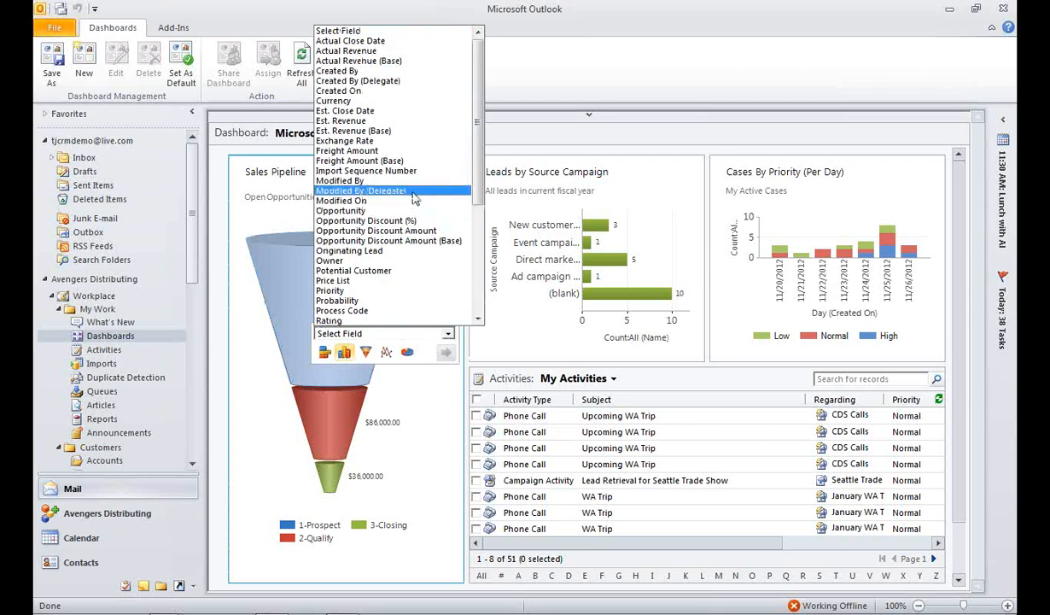
pyautogui.click(388, 112)
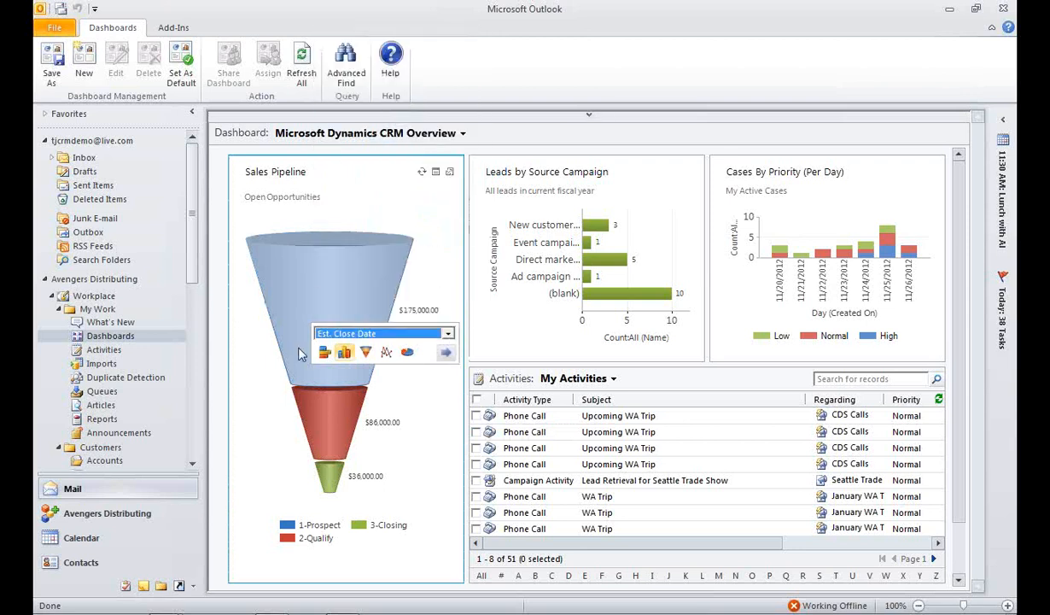
pyautogui.click(444, 352)
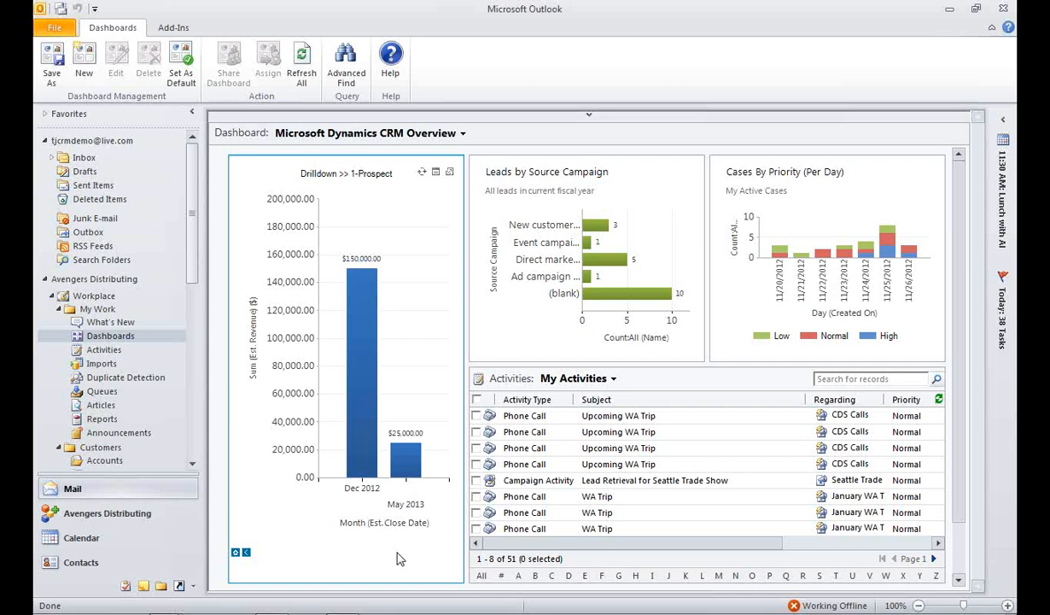
# Step: Return to the full Sales Pipeline chart and view its underlying opportunity records filtered to the 1-Prospect segment
pyautogui.click(239, 553)
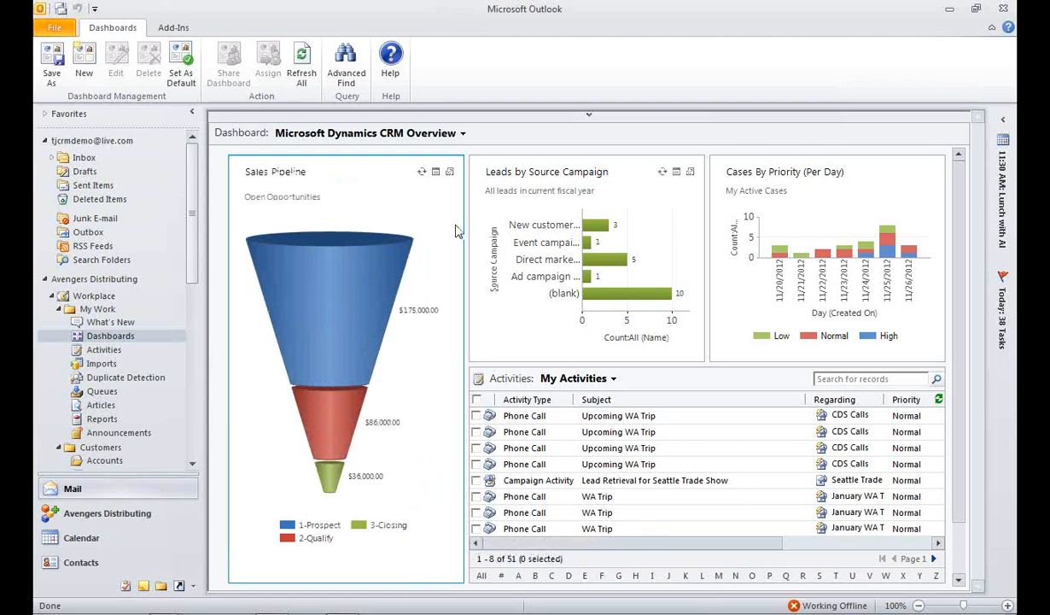
pyautogui.click(437, 175)
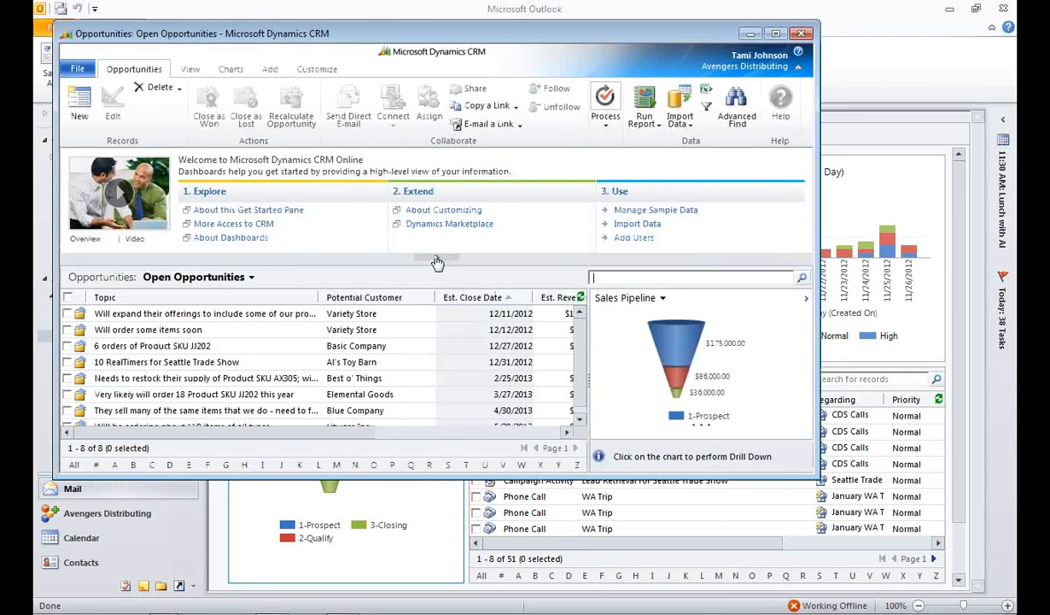
pyautogui.click(436, 258)
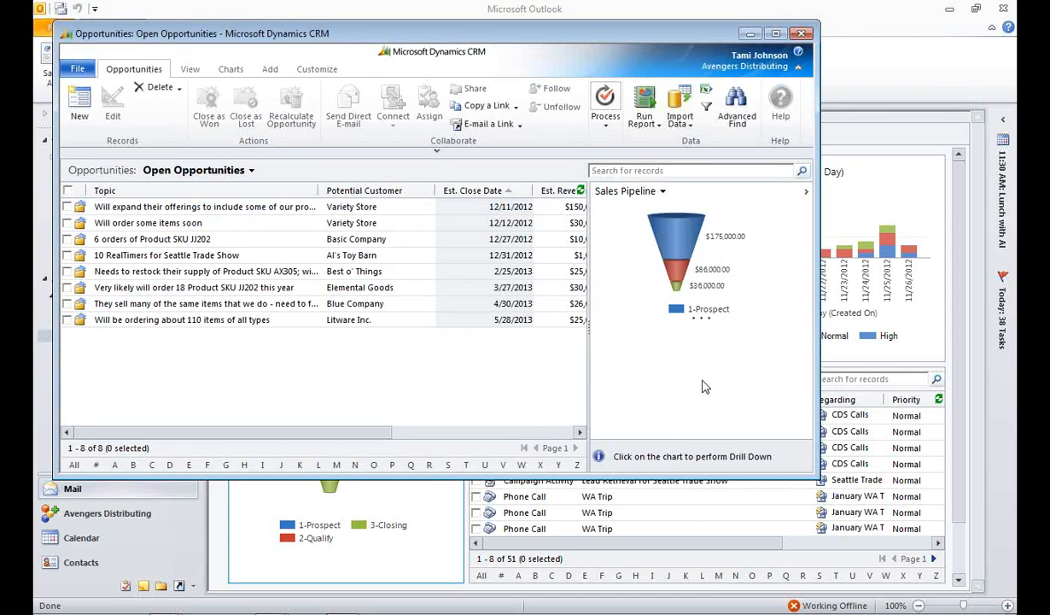
pyautogui.click(677, 241)
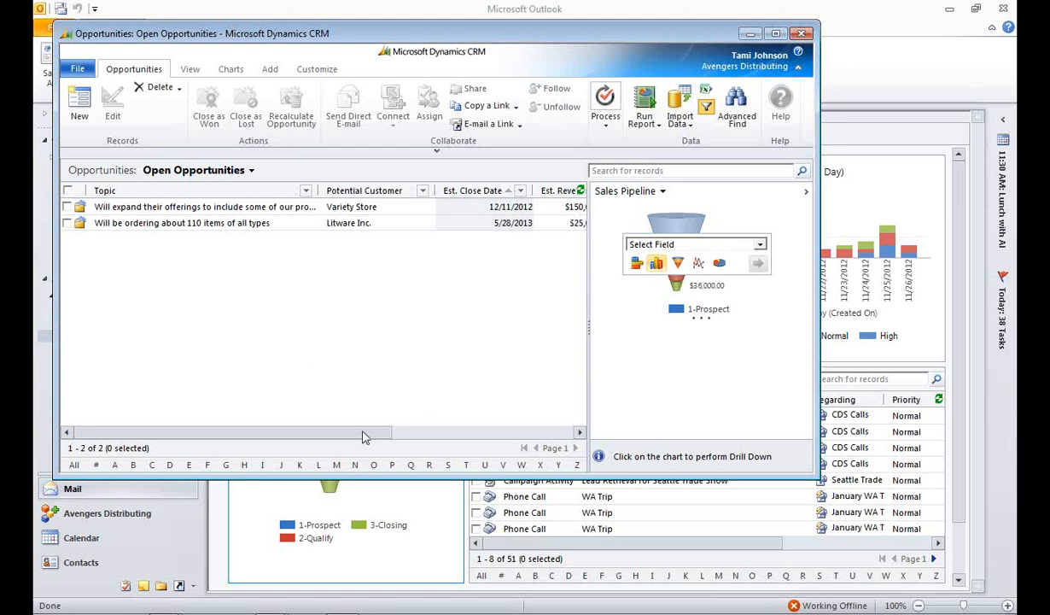
pyautogui.moveTo(363, 433); pyautogui.dragTo(321, 425)
pyautogui.click(802, 32)
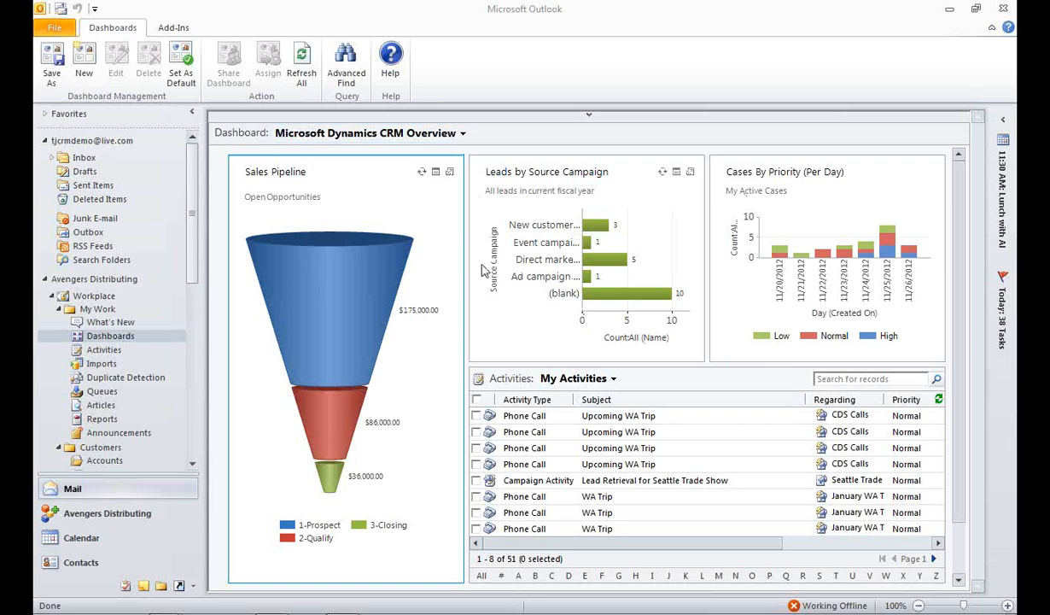
# Step: Switch to the personal dashboard listed under My Dashboards and examine its Goal Progress (Money) chart
pyautogui.click(461, 134)
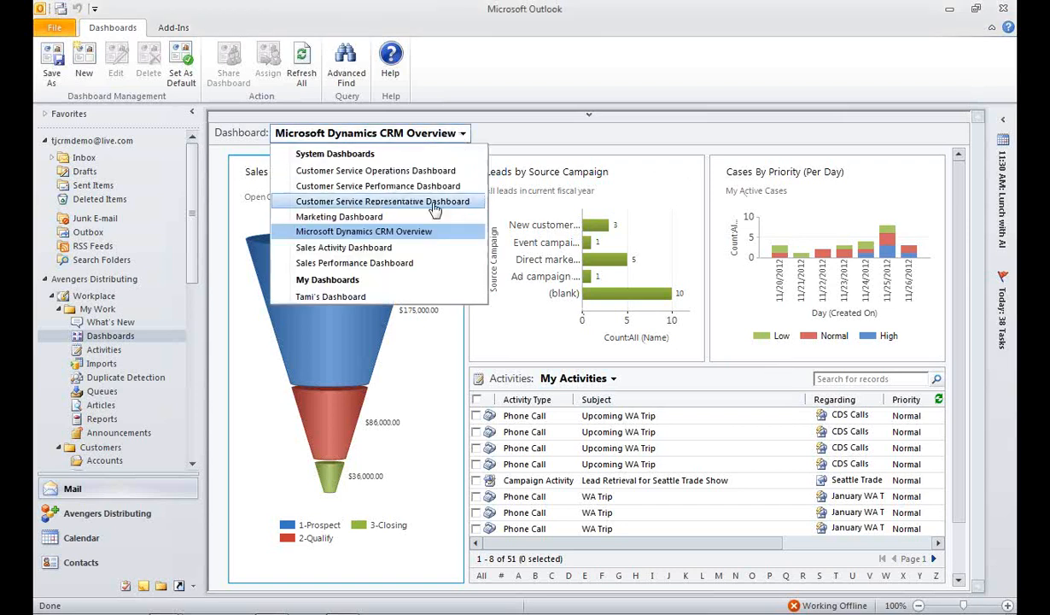
pyautogui.click(387, 299)
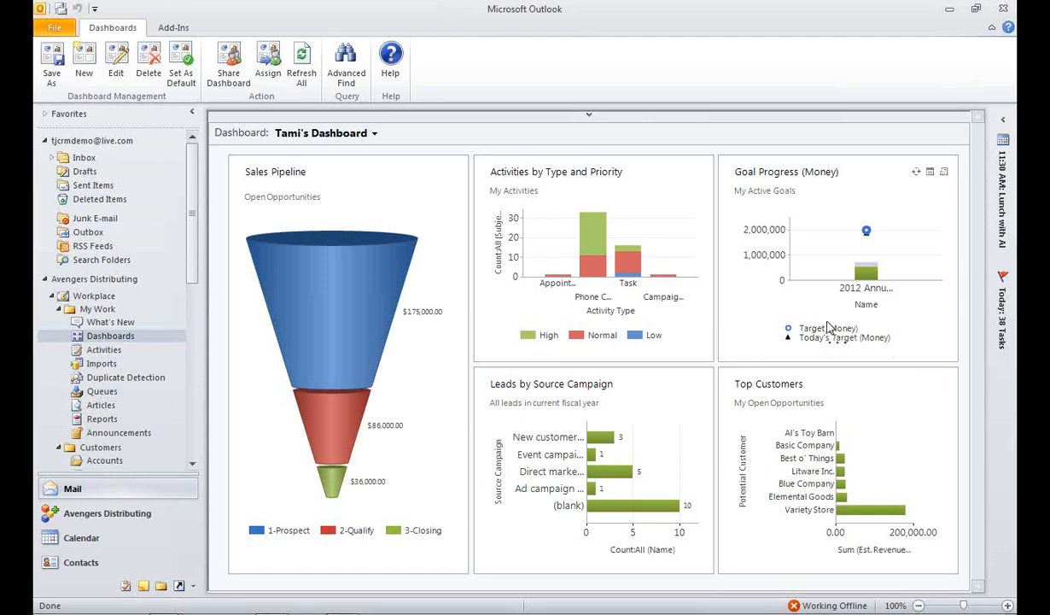
pyautogui.moveTo(864, 279)
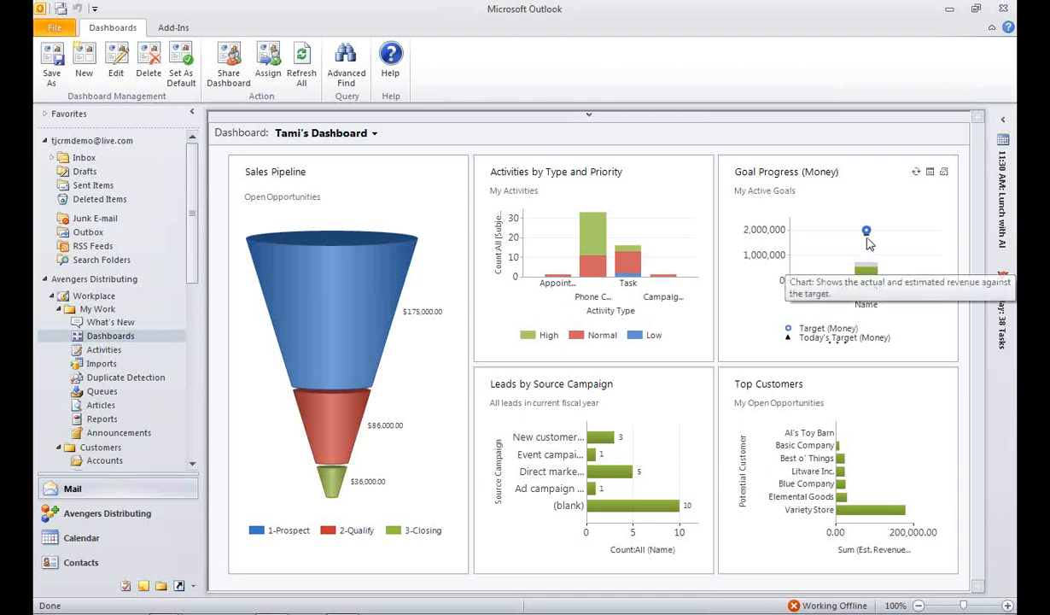
pyautogui.moveTo(866, 238)
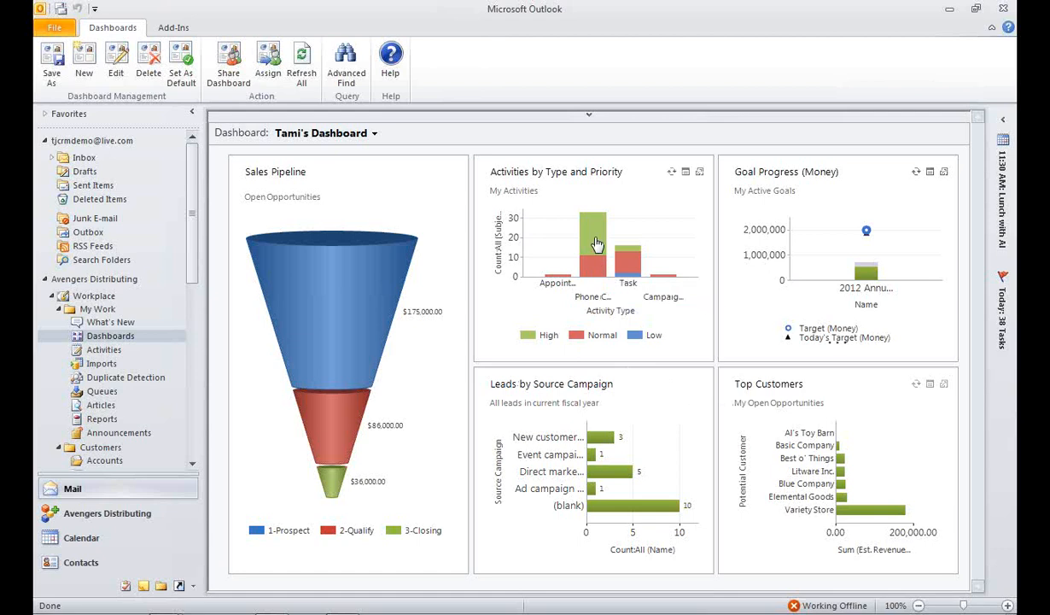
# Step: View the records behind the Activities by Type and Priority chart, filtered to high-priority phone calls
pyautogui.moveTo(597, 245)
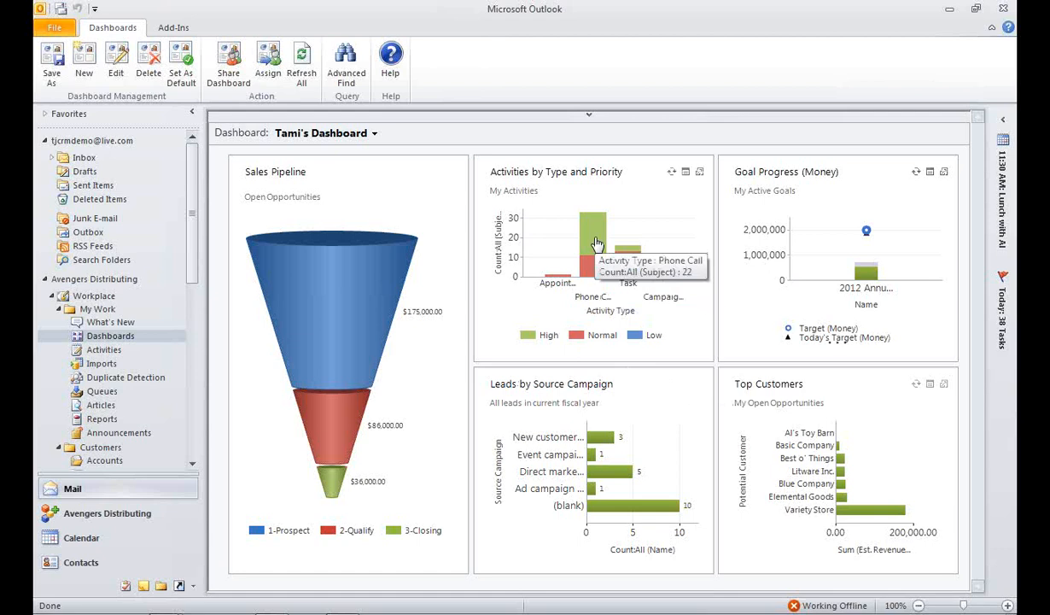
pyautogui.click(685, 173)
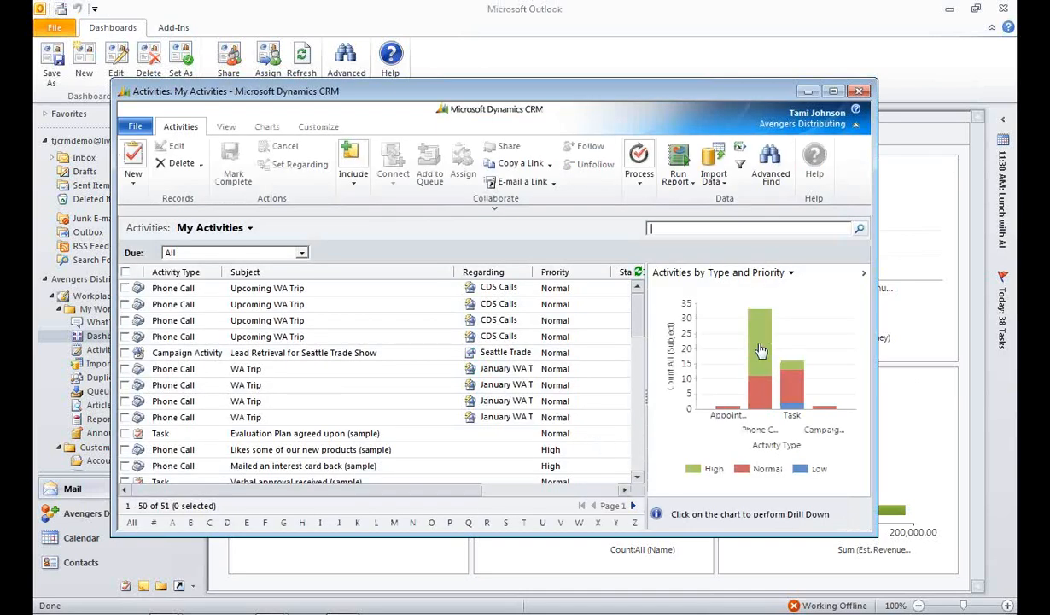
pyautogui.click(759, 350)
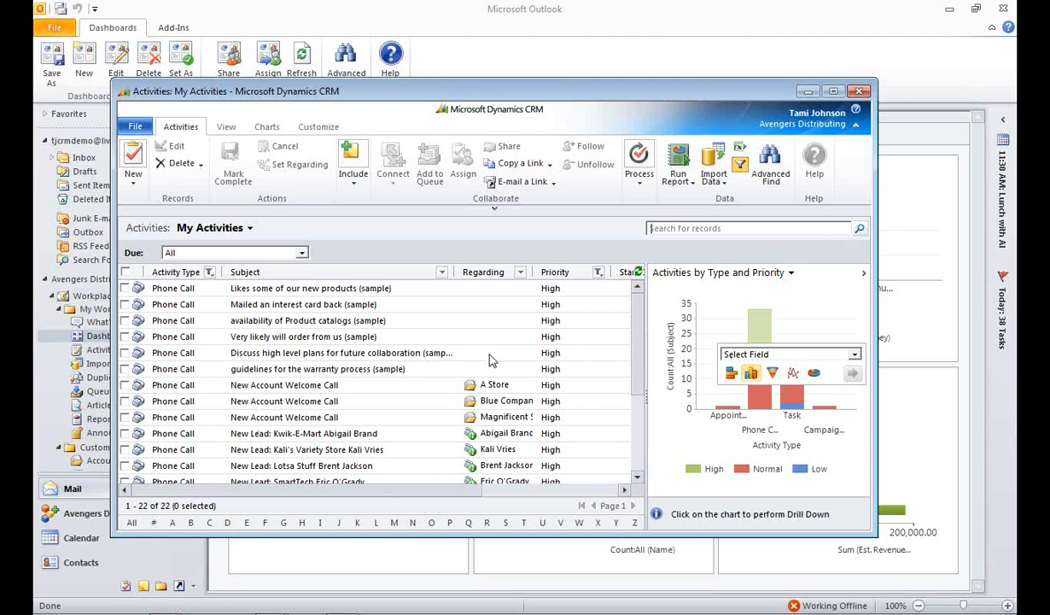
pyautogui.click(860, 90)
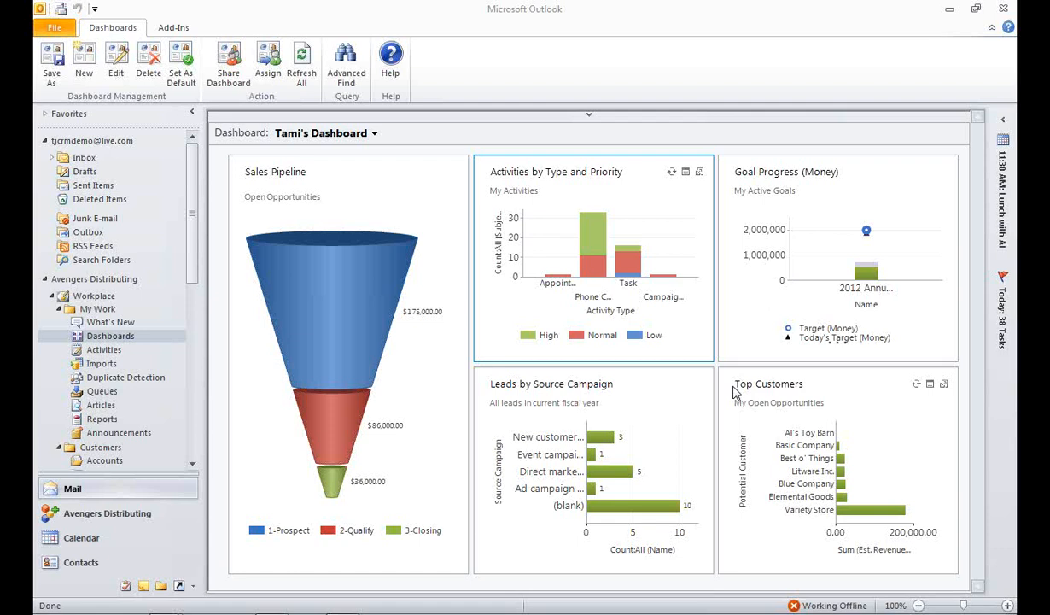
# Step: View the What's New feed, and open the Sales leads list with the WA Leads view closed
pyautogui.click(110, 323)
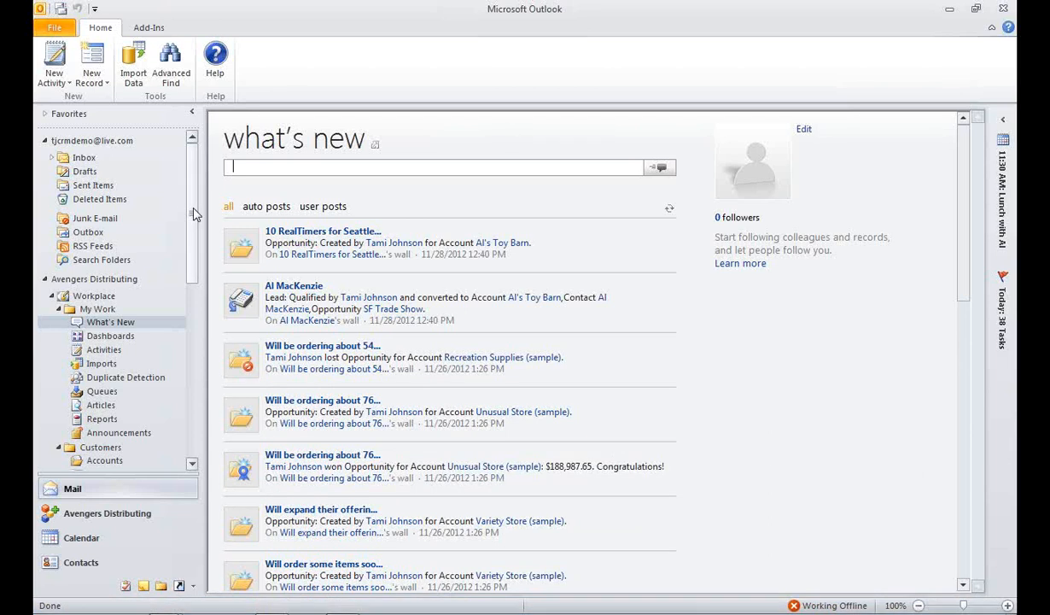
pyautogui.scroll(-8, 197, 427)
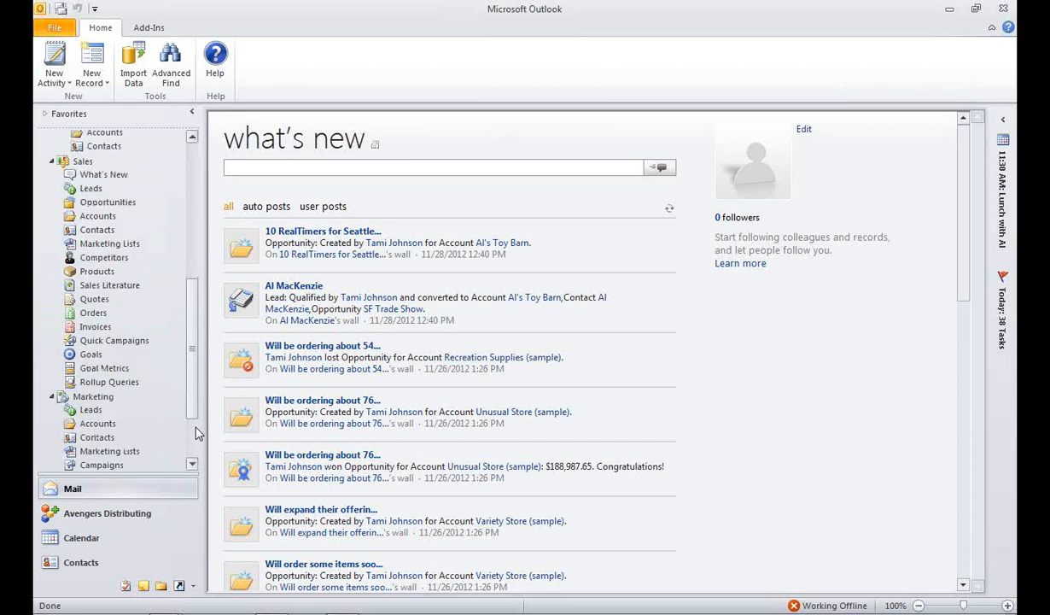
pyautogui.click(90, 189)
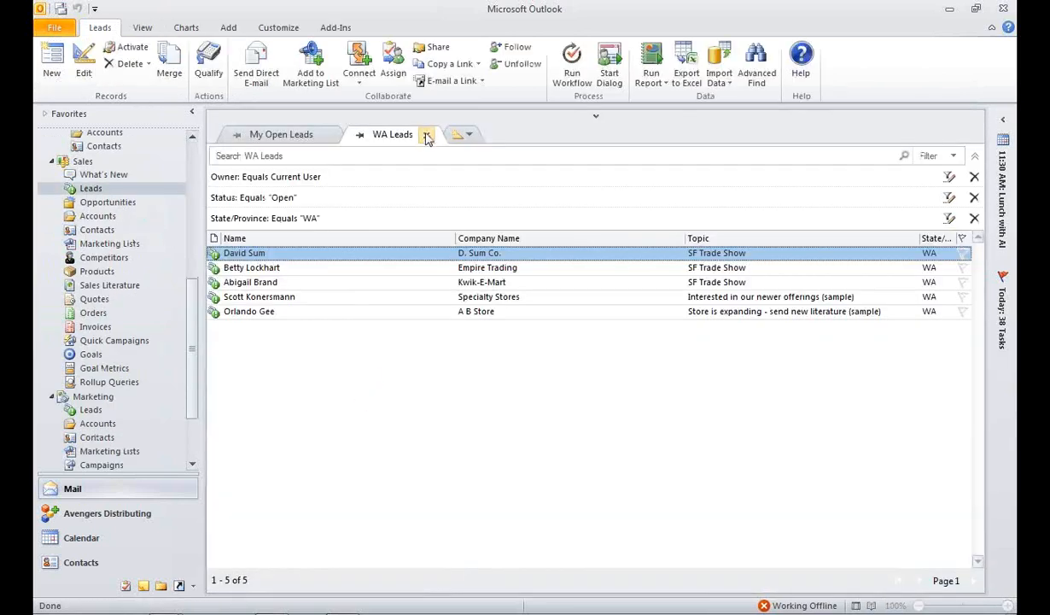
pyautogui.click(428, 137)
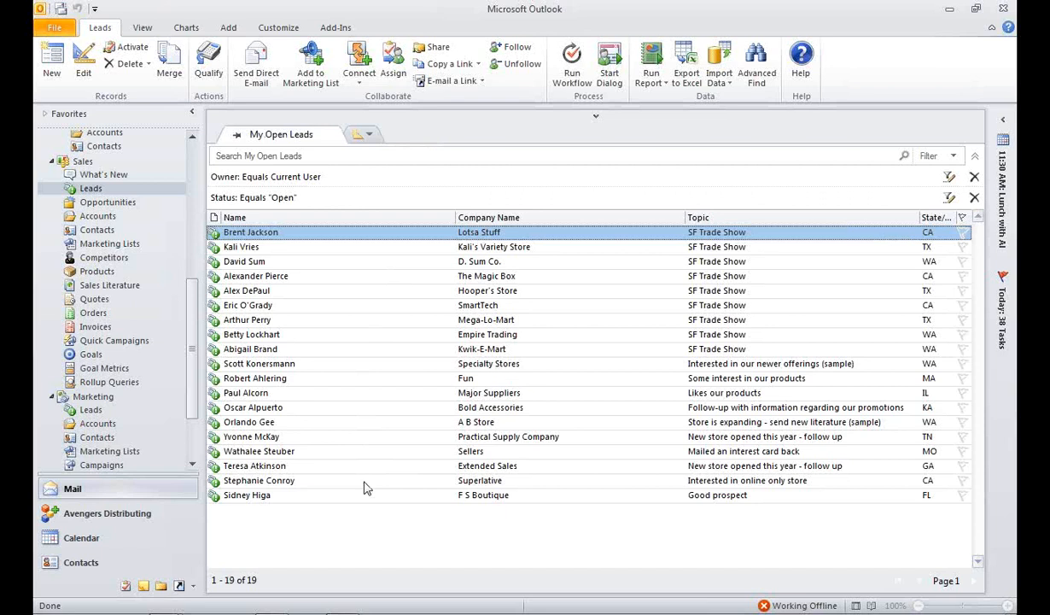
# Step: Set the lead source of the Lotsa Stuff lead to Trade Show, and save and close the record
pyautogui.doubleClick(351, 240)
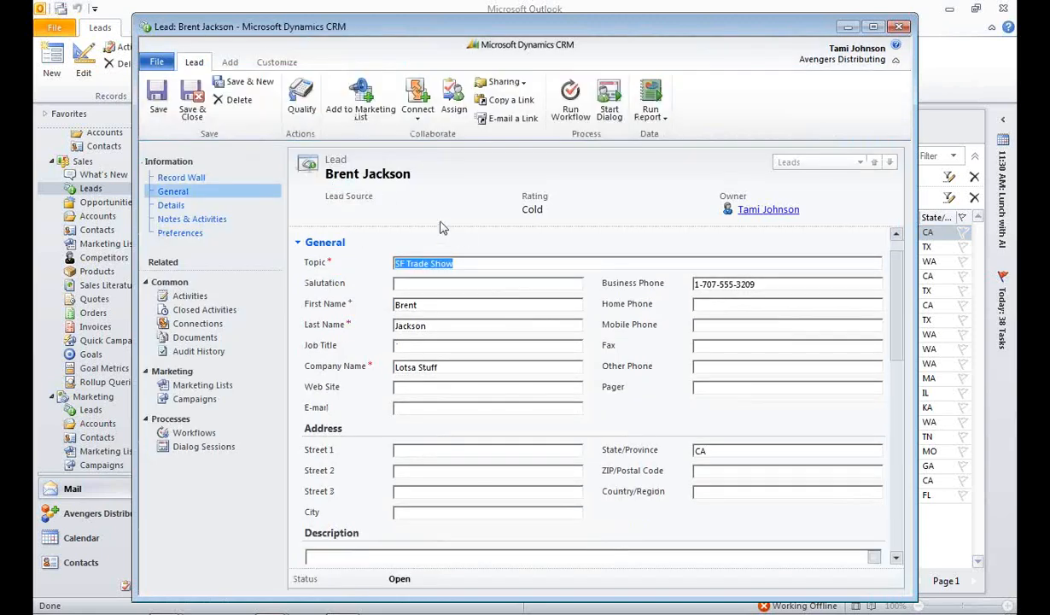
pyautogui.click(464, 262)
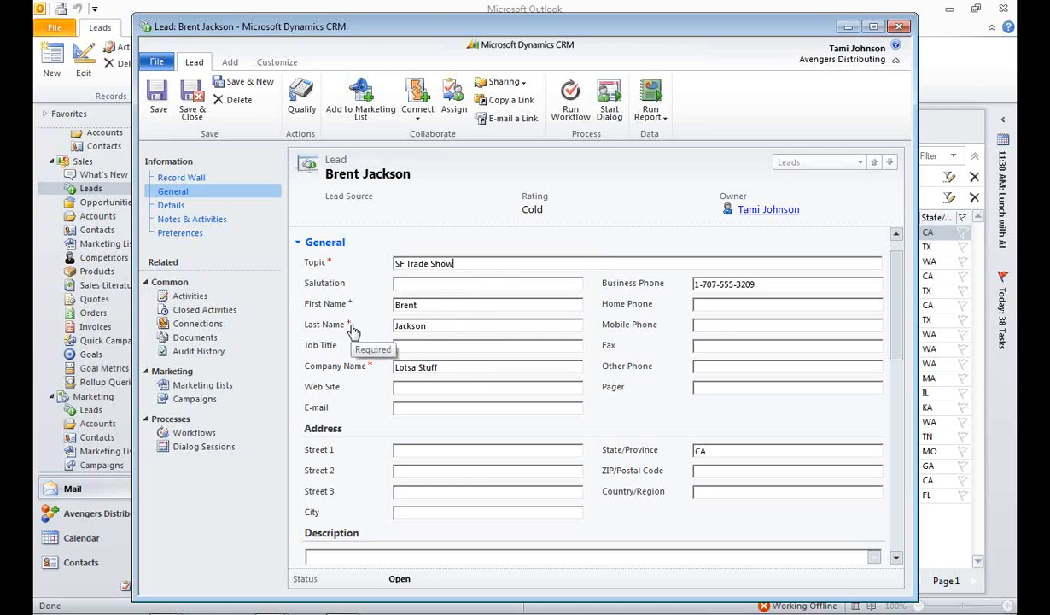
pyautogui.click(171, 206)
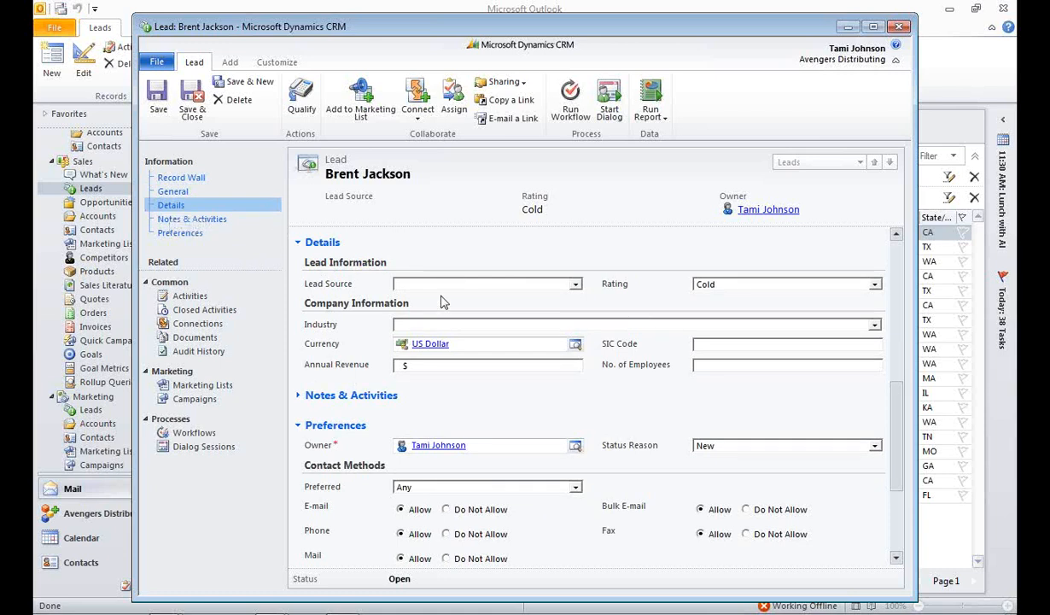
pyautogui.click(572, 284)
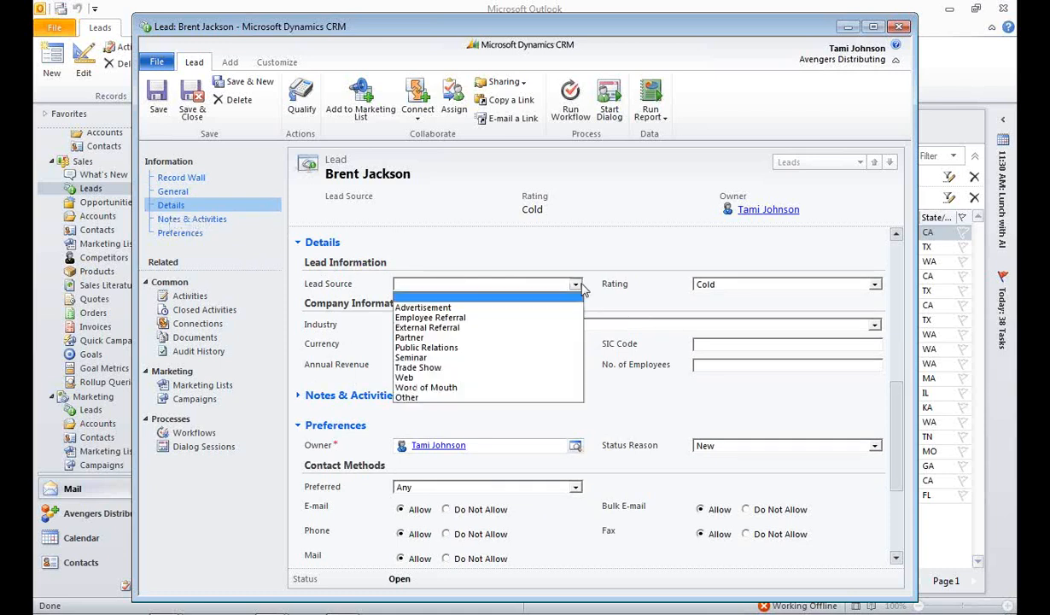
pyautogui.click(561, 369)
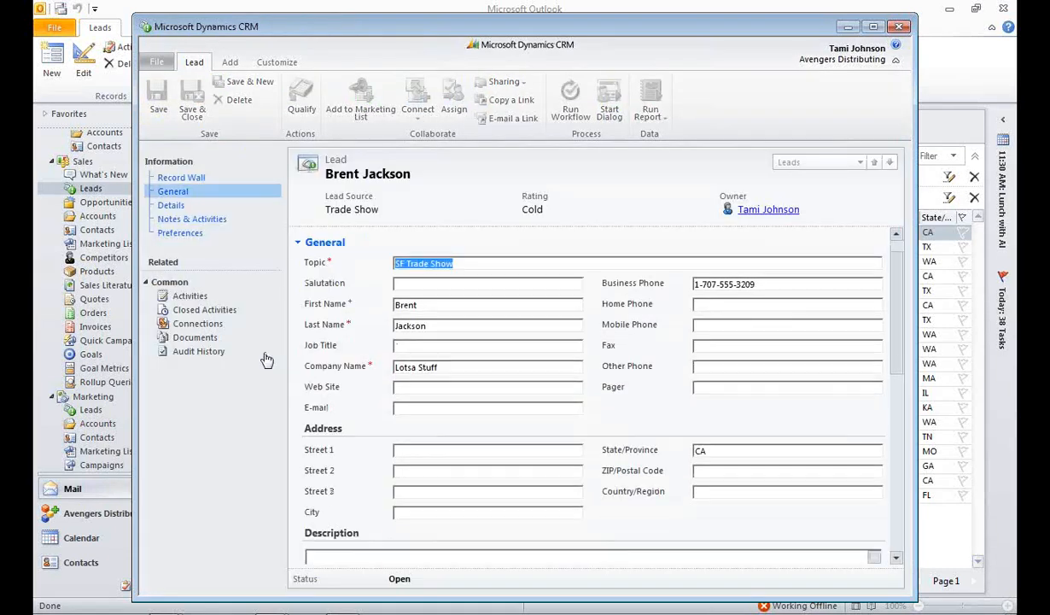
pyautogui.press('Escape')
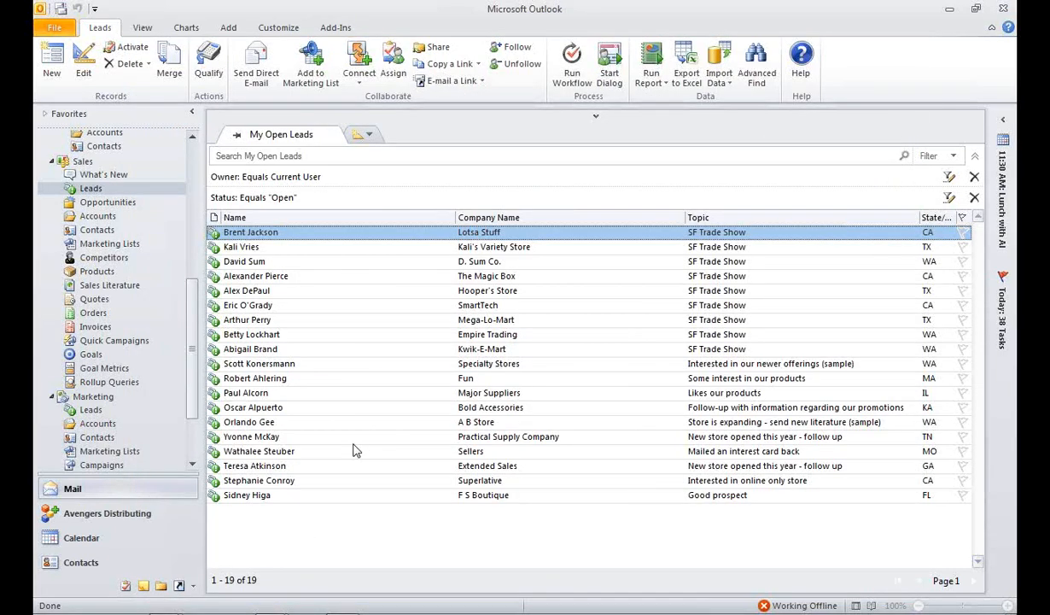
# Step: Reopen the Lotsa Stuff lead and inspect the New Lead phone call among its open activities
pyautogui.hotkey('alt', 'Tab')
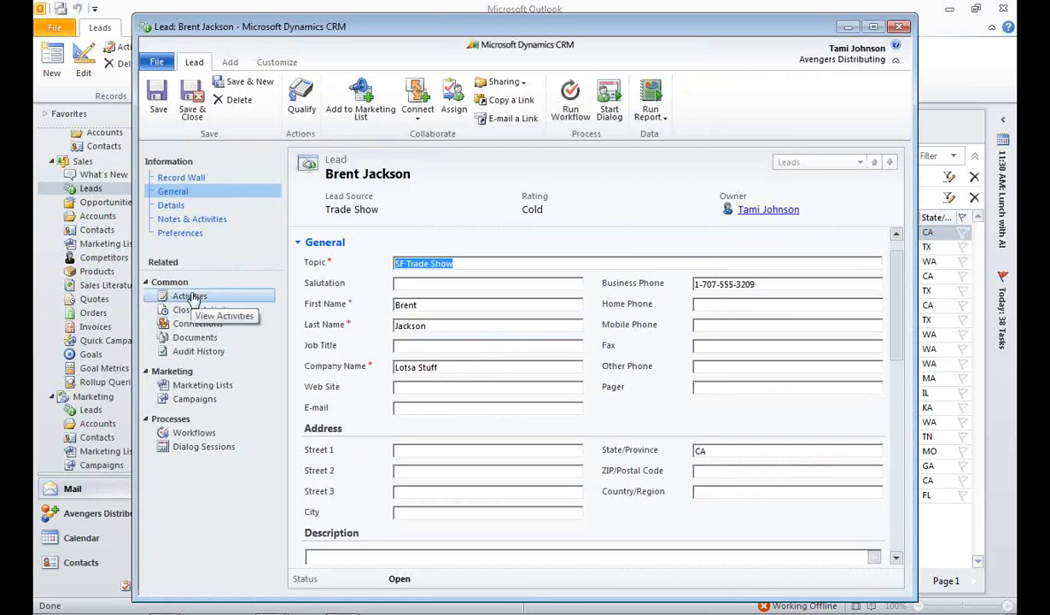
pyautogui.click(191, 297)
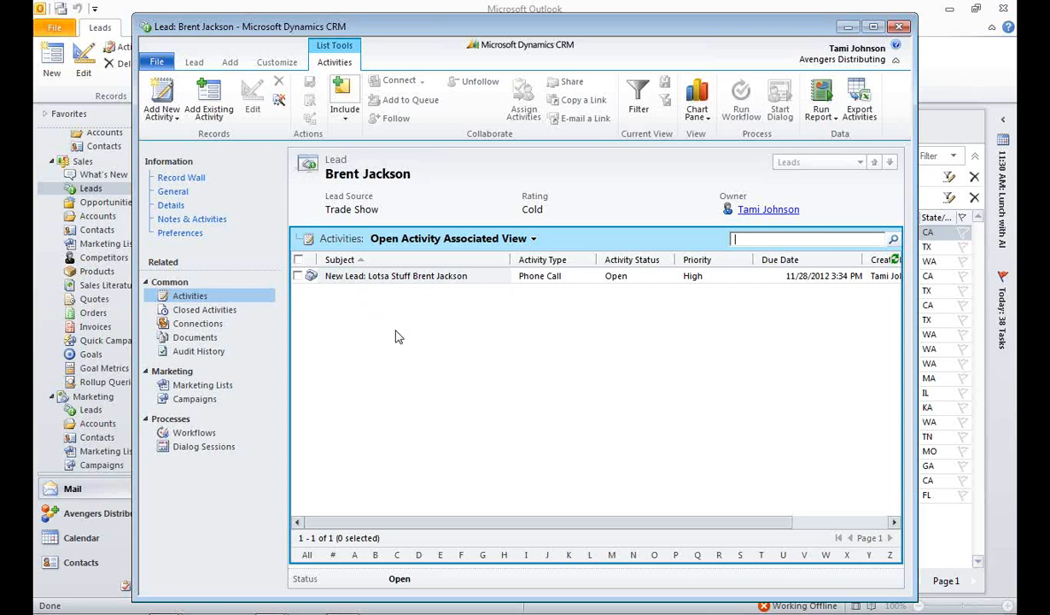
pyautogui.doubleClick(388, 275)
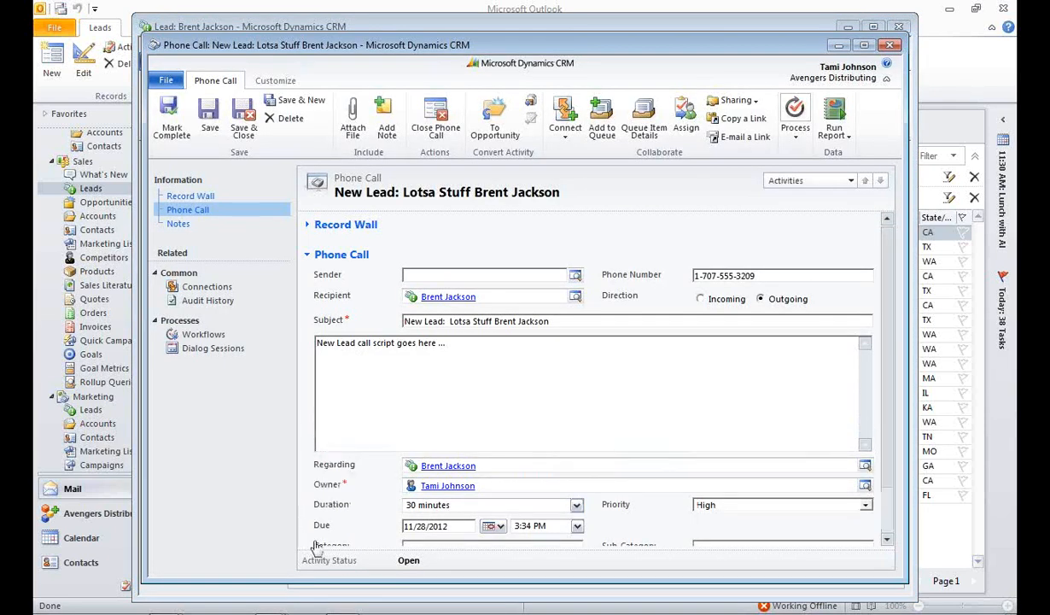
pyautogui.click(891, 47)
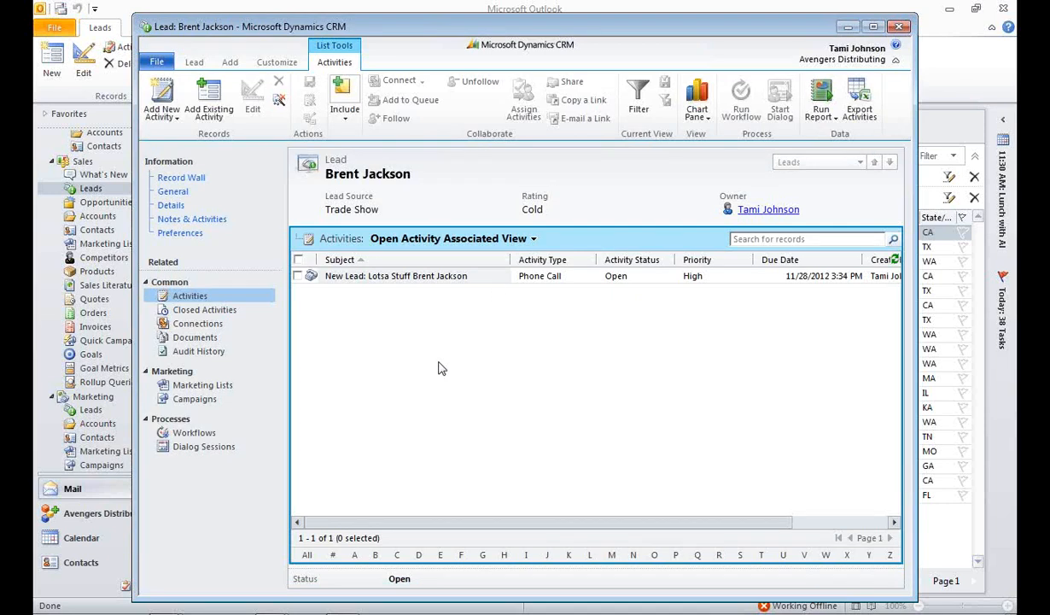
# Step: Mark the lead's New Lead phone call as complete and check its refreshed open and closed activity lists
pyautogui.click(299, 276)
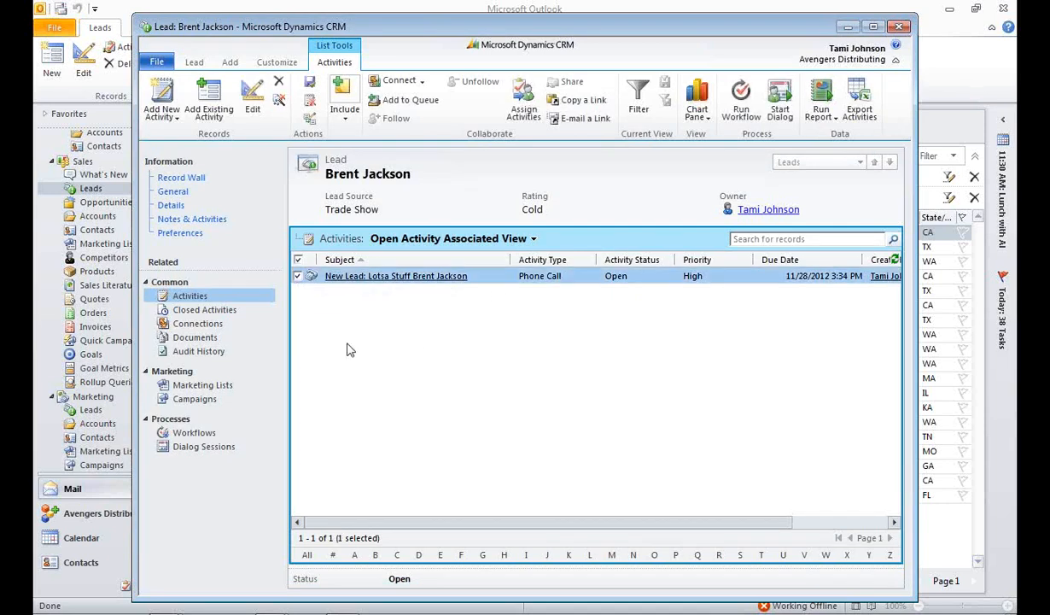
pyautogui.click(309, 85)
pyautogui.click(597, 362)
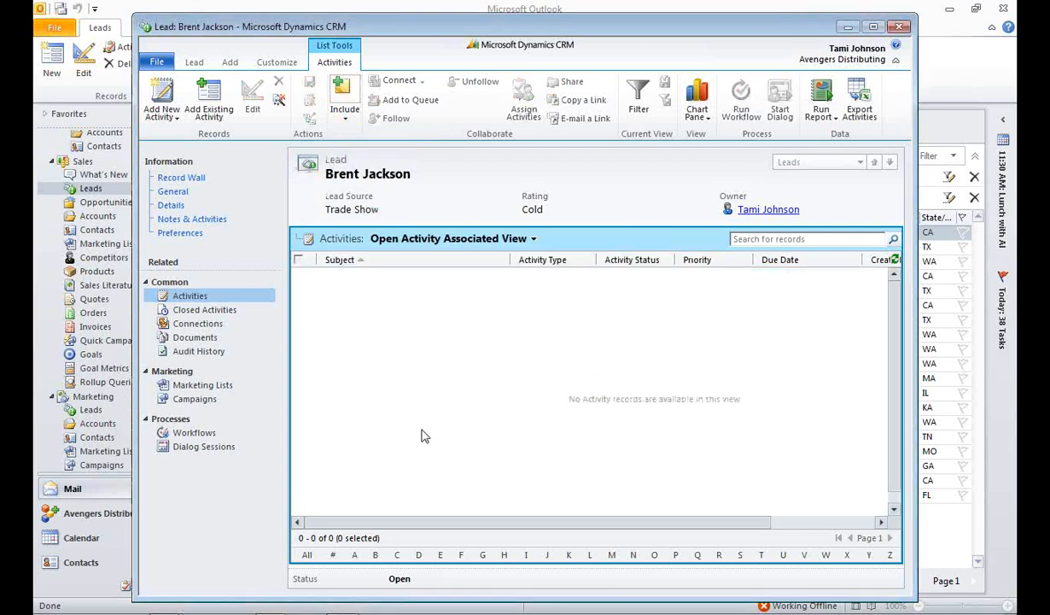
pyautogui.click(895, 259)
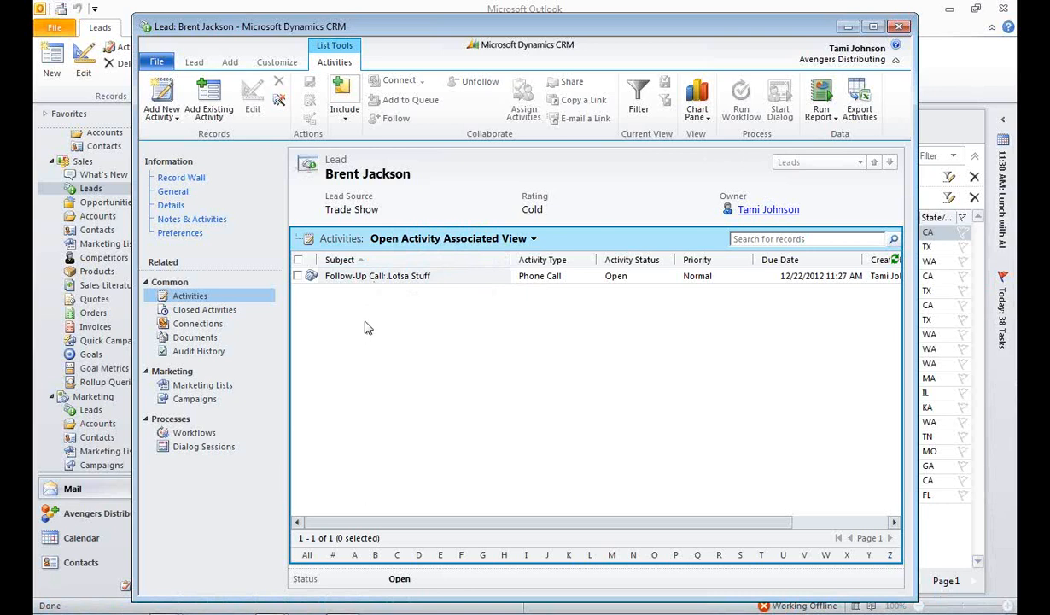
pyautogui.click(210, 312)
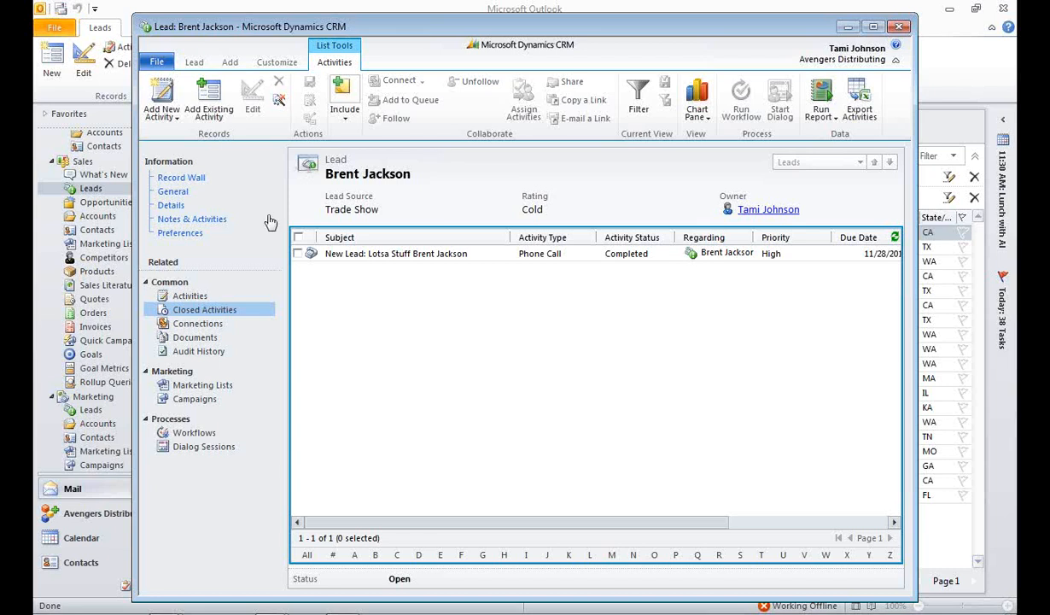
# Step: Start qualifying the lead from its general information, with Account, Contact and Opportunity selected as the records to create
pyautogui.click(180, 191)
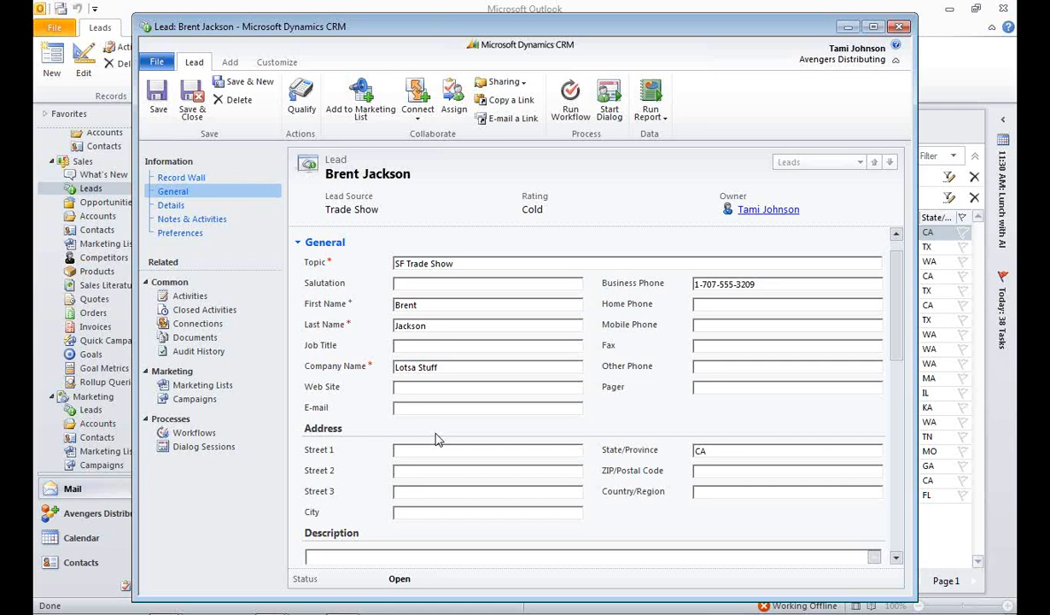
pyautogui.click(301, 96)
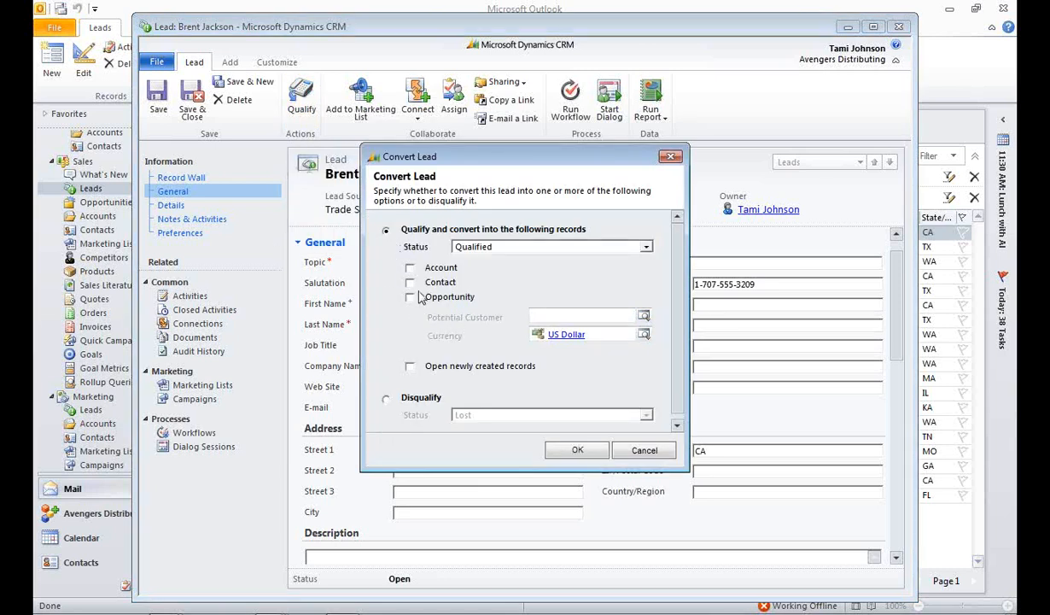
pyautogui.click(410, 267)
pyautogui.click(410, 282)
pyautogui.click(410, 296)
# Step: Switch the lead conversion to Disqualify and look through the available status reasons, leaving Lost selected
pyautogui.click(387, 401)
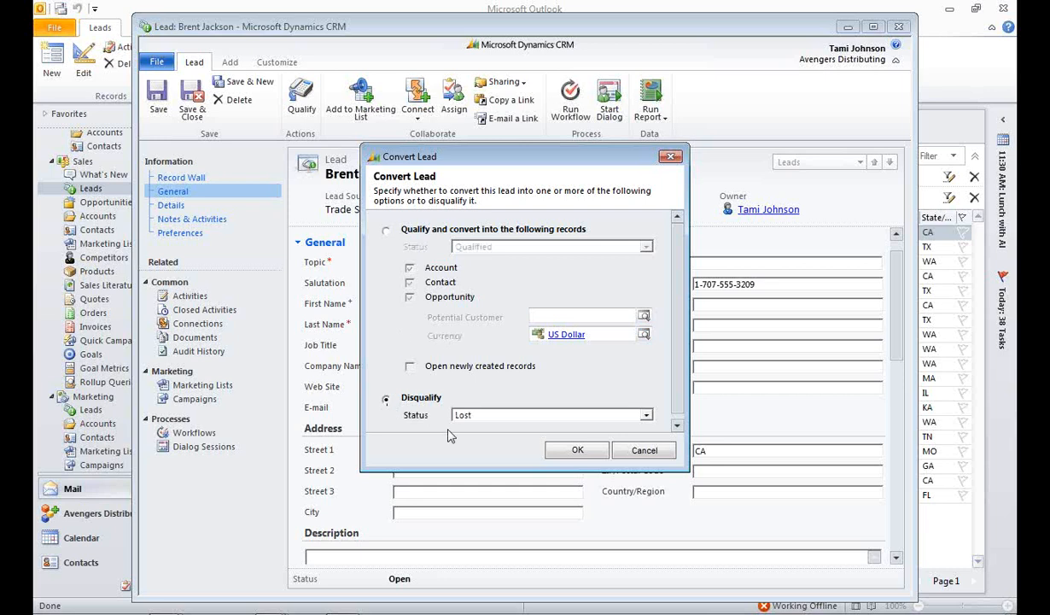
pyautogui.click(646, 415)
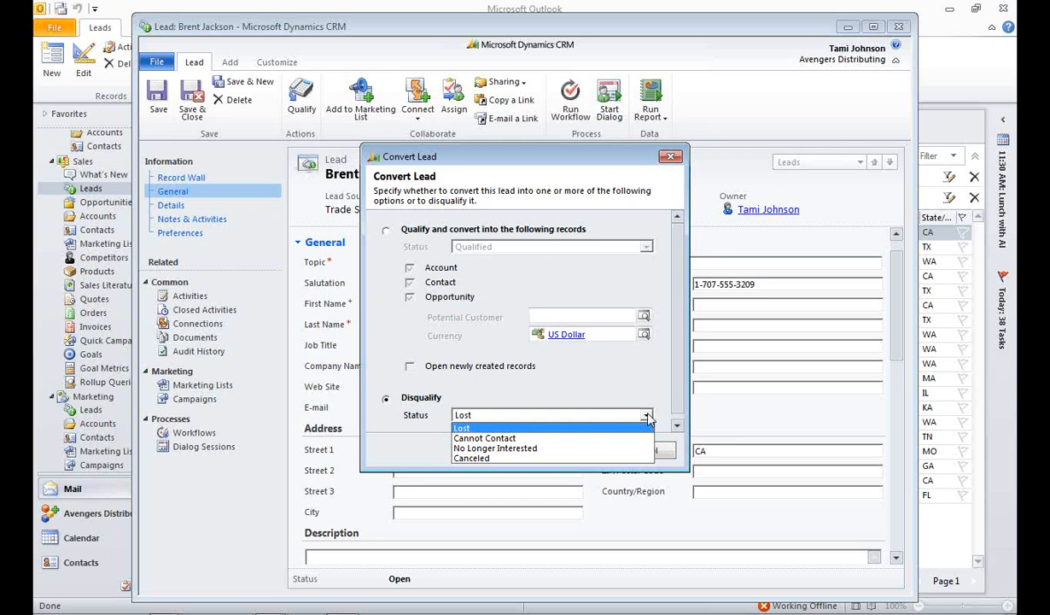
pyautogui.click(488, 389)
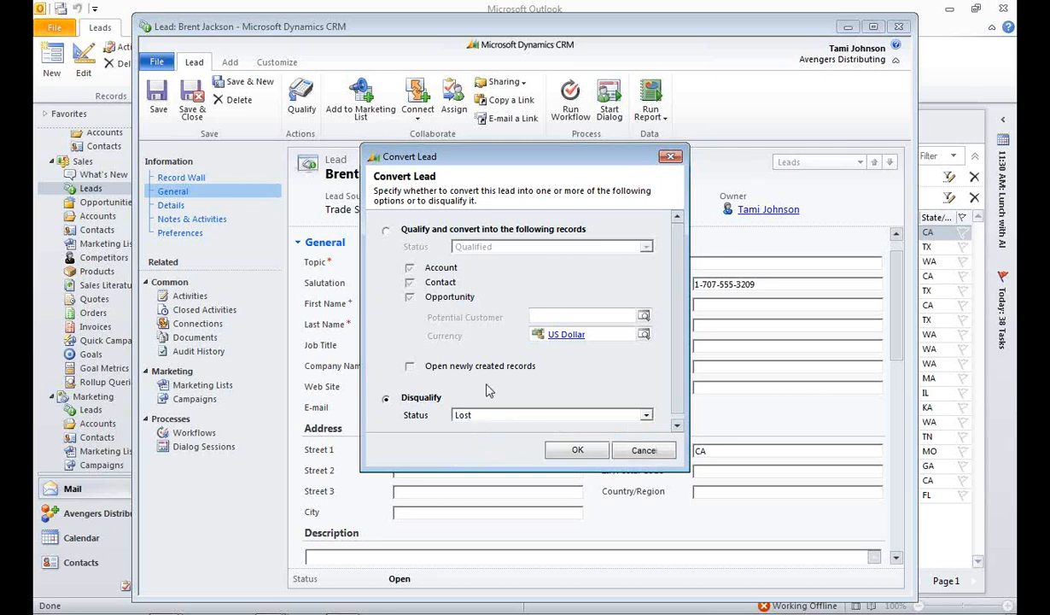
# Step: Qualify the lead with status Qualified, converting it into an account, contact and opportunity, and close the lead record
pyautogui.click(386, 230)
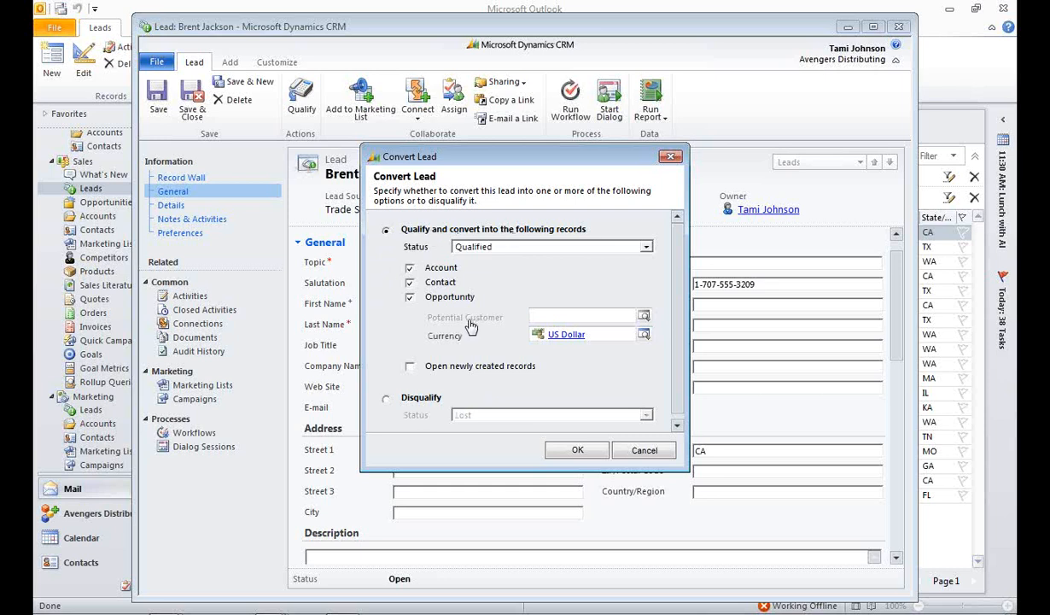
pyautogui.click(584, 455)
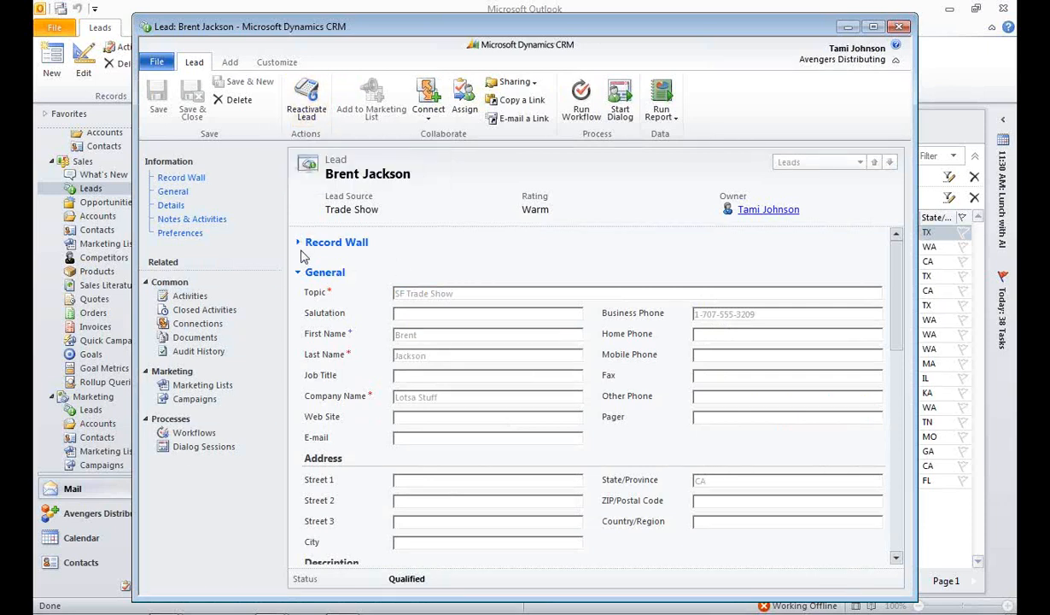
pyautogui.click(901, 29)
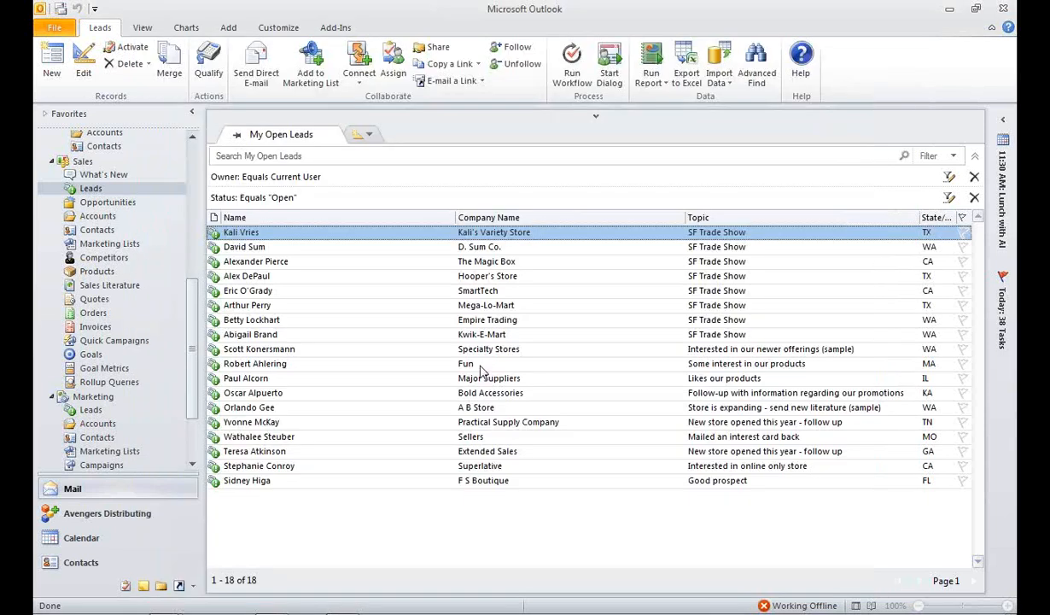
# Step: Open the Lotsa Stuff account and review its open activities, closed activities and opportunities before closing the record
pyautogui.click(103, 424)
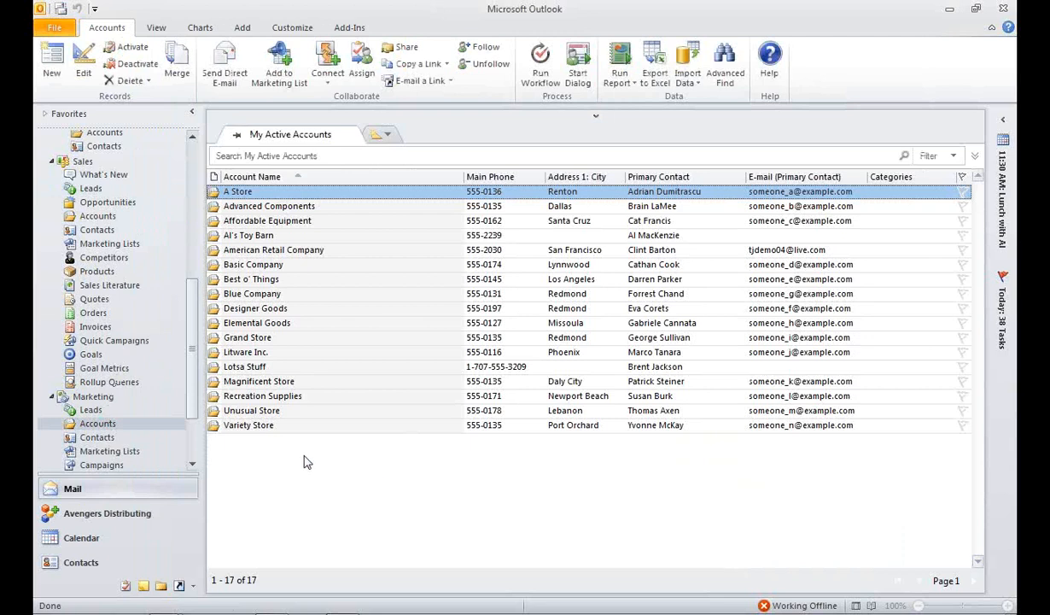
pyautogui.click(248, 365)
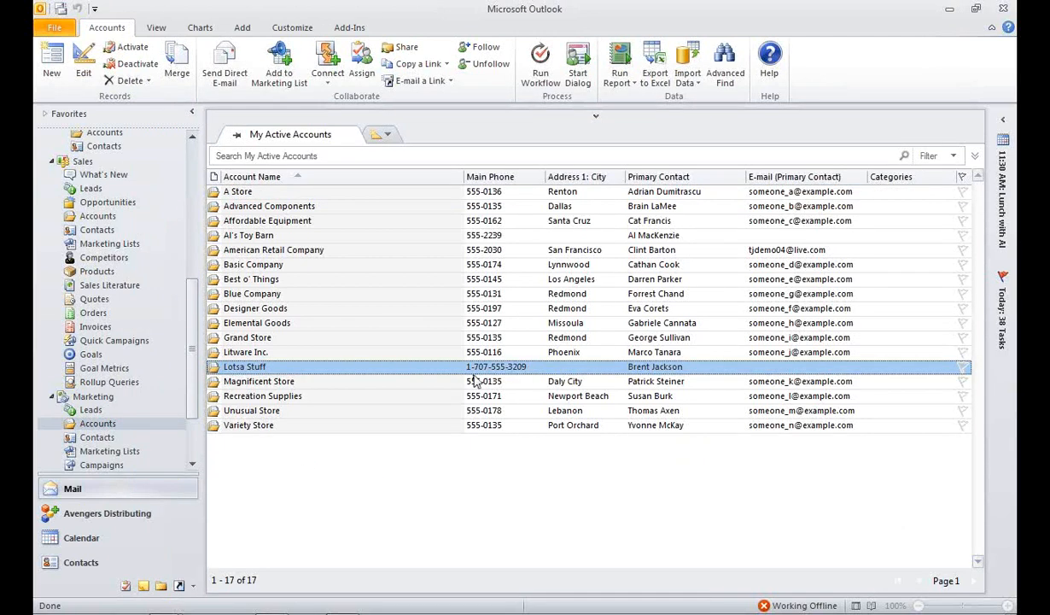
pyautogui.doubleClick(312, 368)
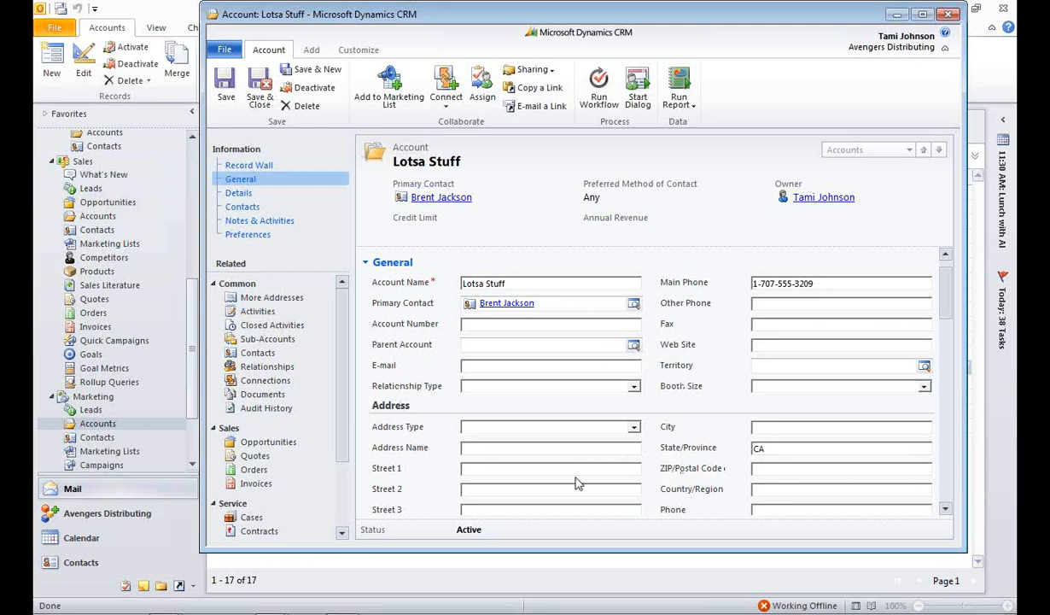
pyautogui.click(258, 313)
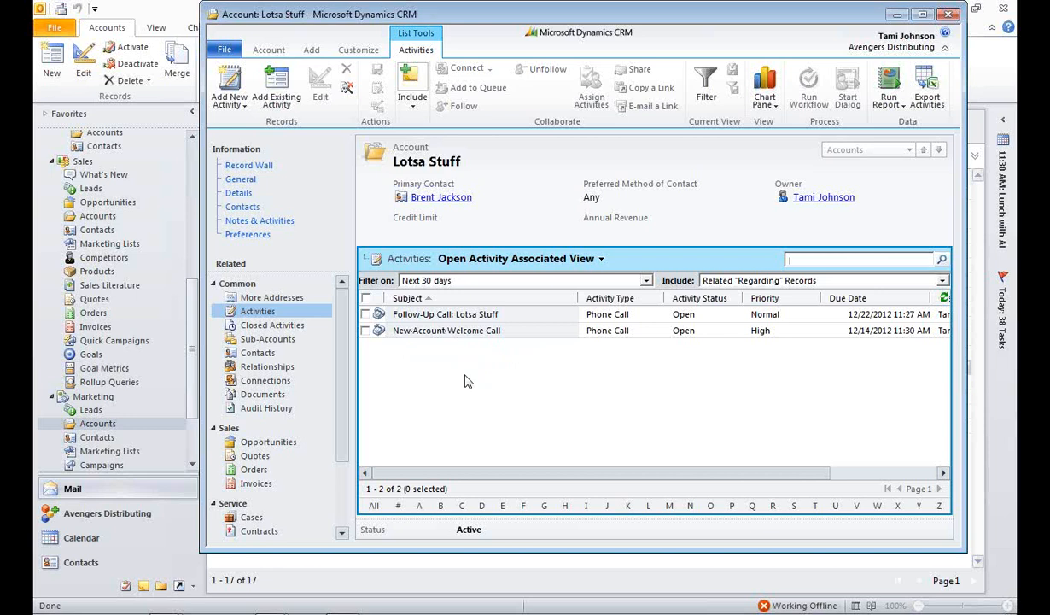
pyautogui.click(280, 324)
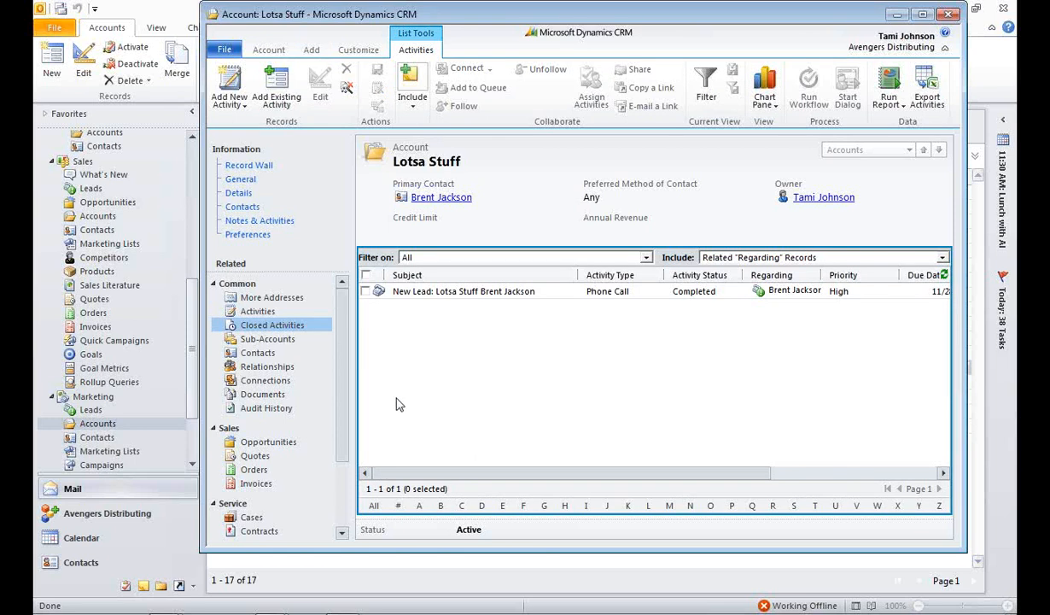
pyautogui.click(270, 445)
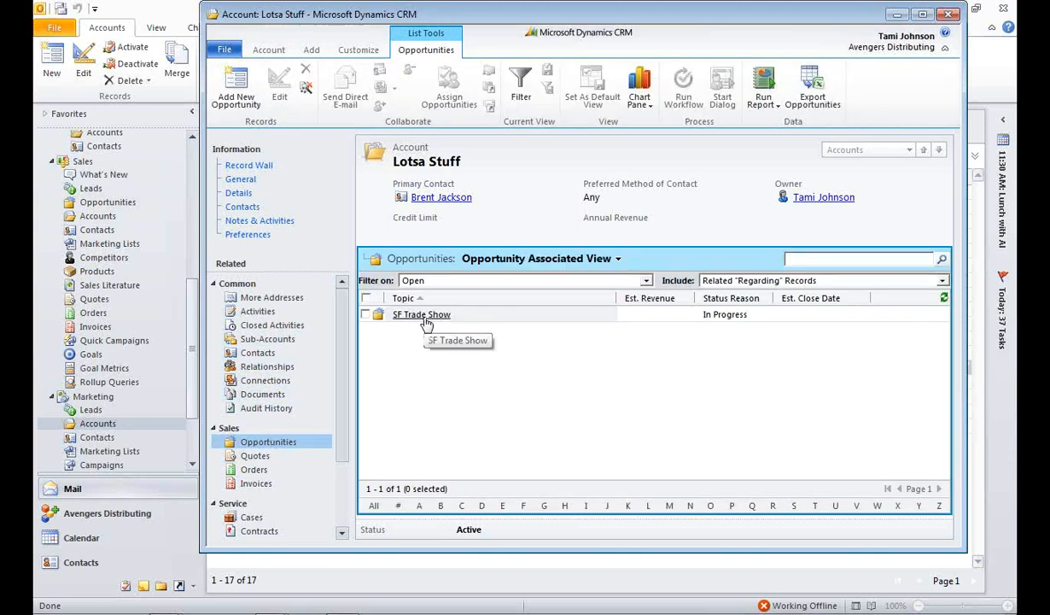
pyautogui.click(947, 18)
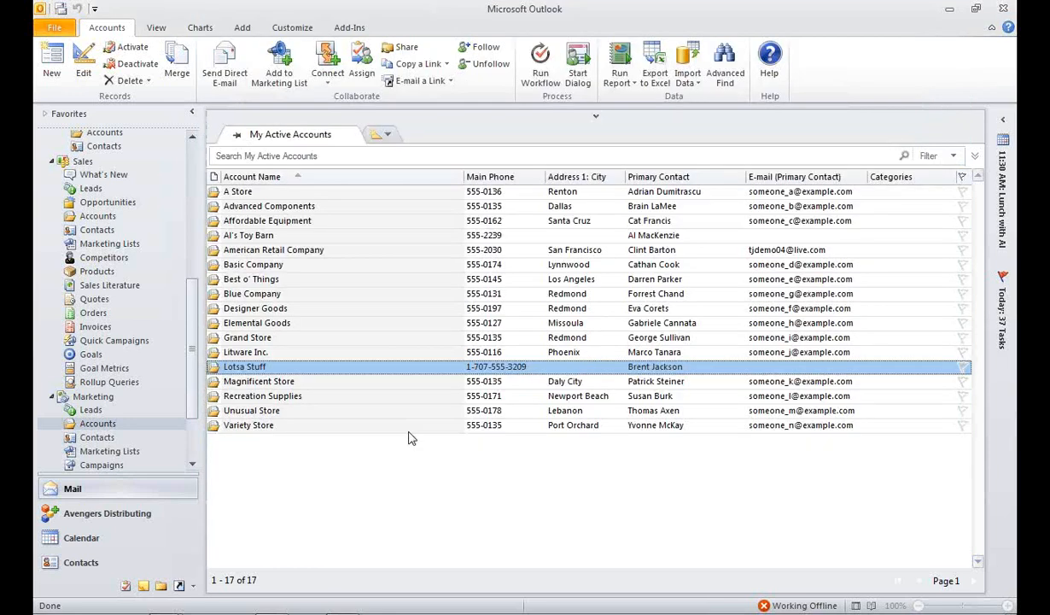
# Step: Open the Al's Toy Barn account, check its open activities, and open its 10 RealTimers for Seattle Trade Show opportunity
pyautogui.doubleClick(318, 238)
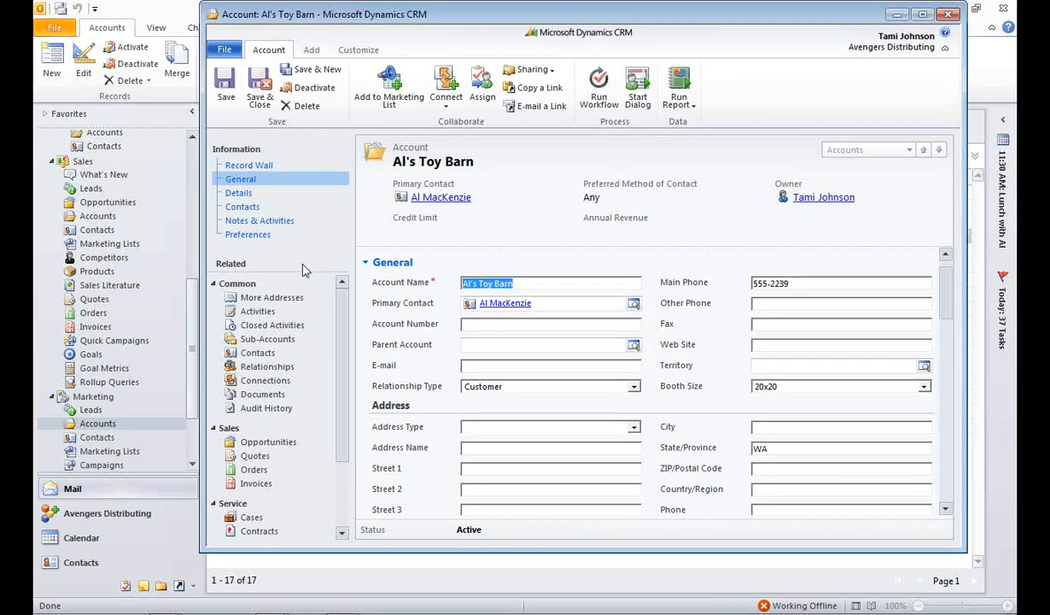
pyautogui.click(255, 312)
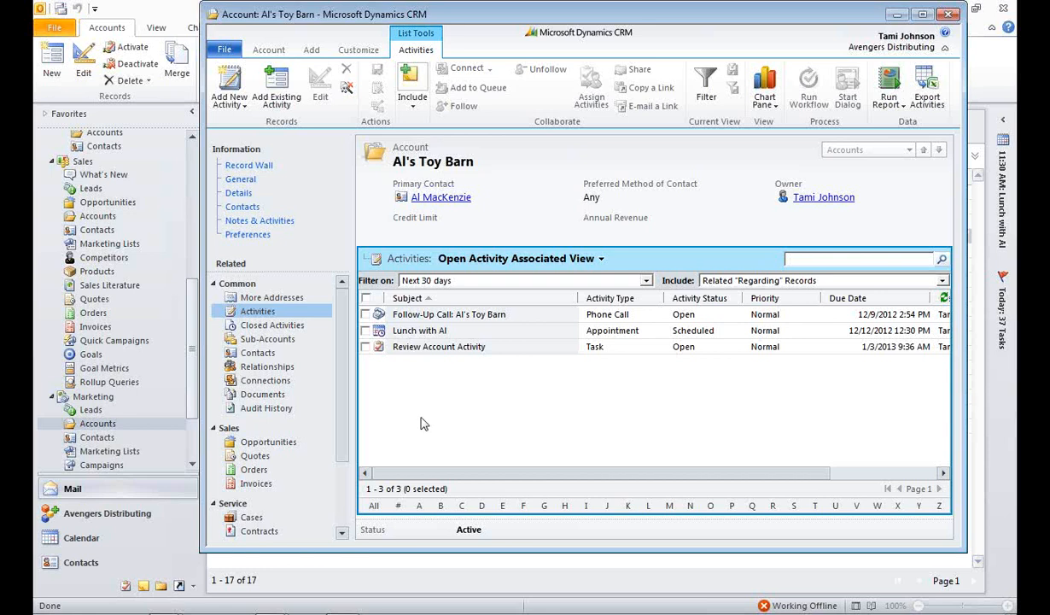
pyautogui.click(288, 442)
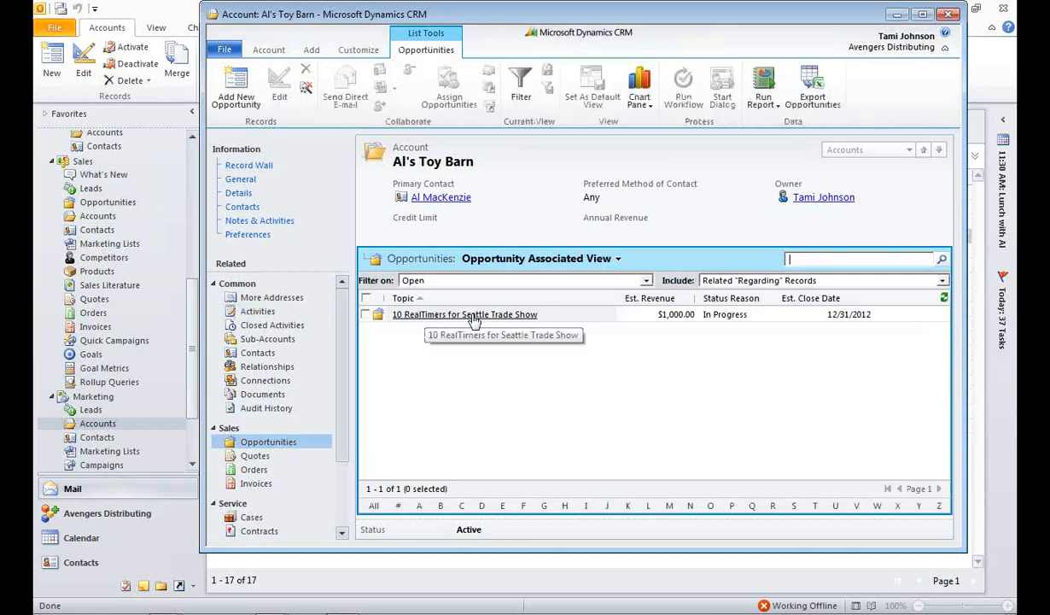
pyautogui.click(449, 315)
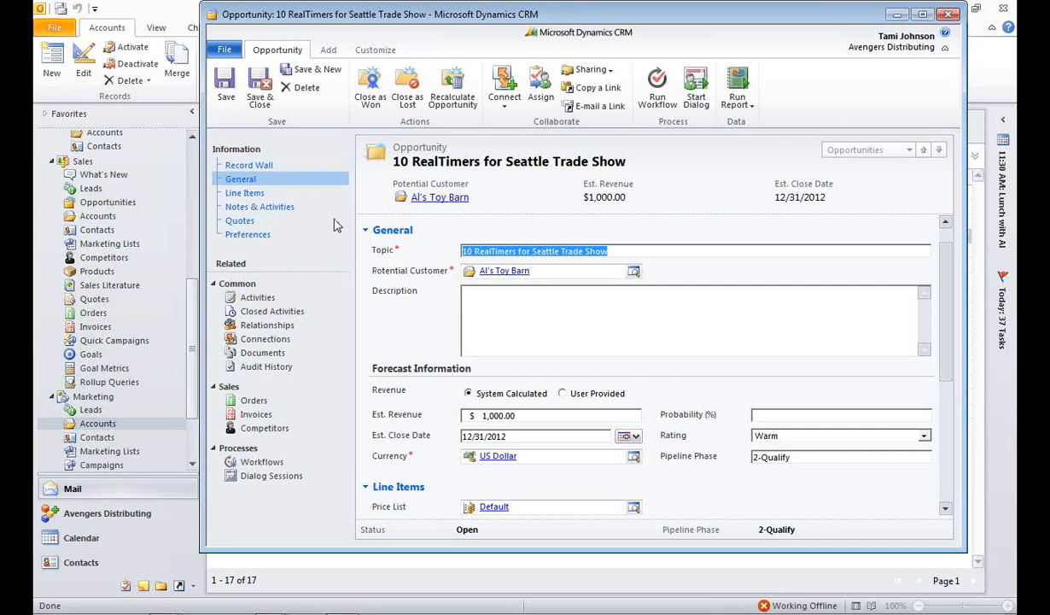
# Step: Review the opportunity's line items and general information, along with its open and closed activities
pyautogui.click(243, 193)
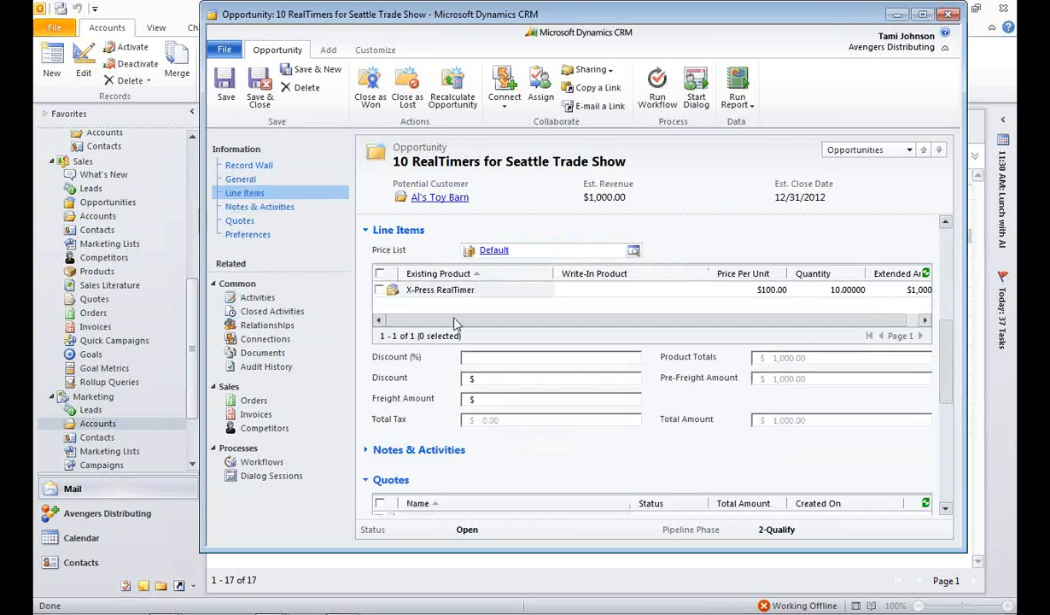
pyautogui.click(726, 326)
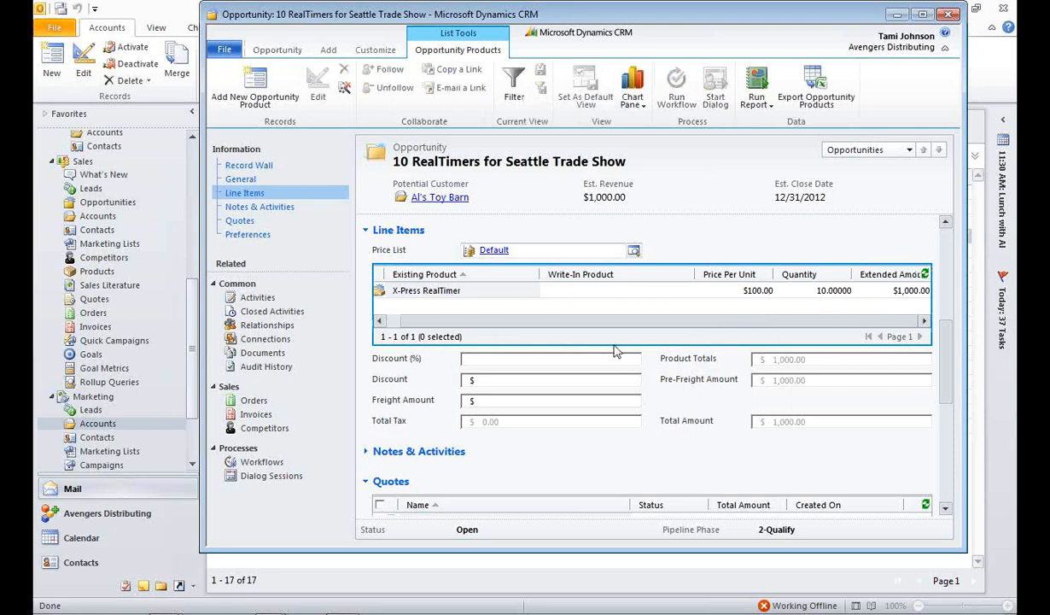
pyautogui.click(243, 178)
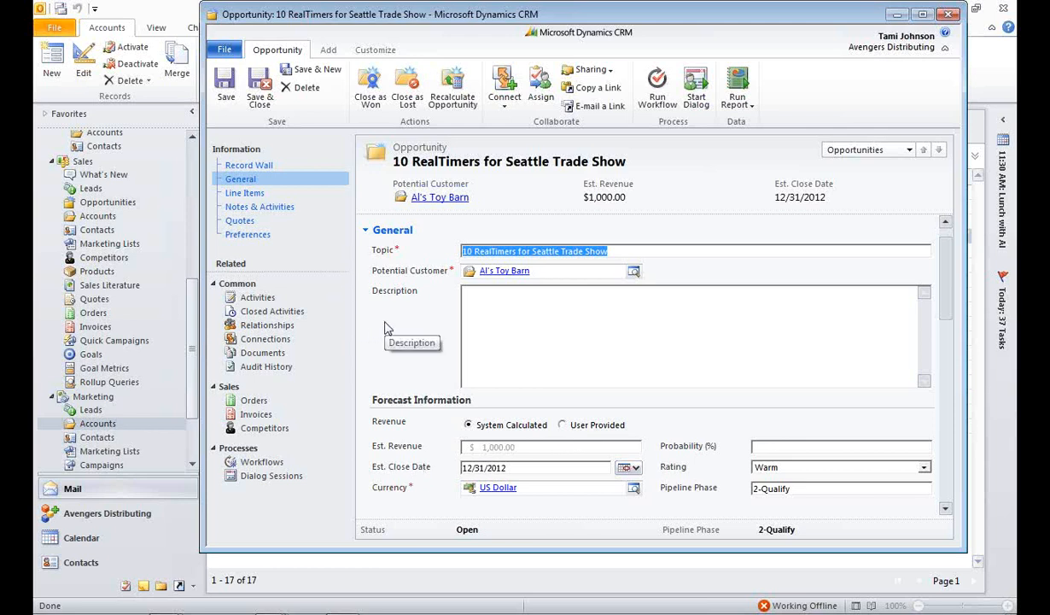
pyautogui.click(257, 298)
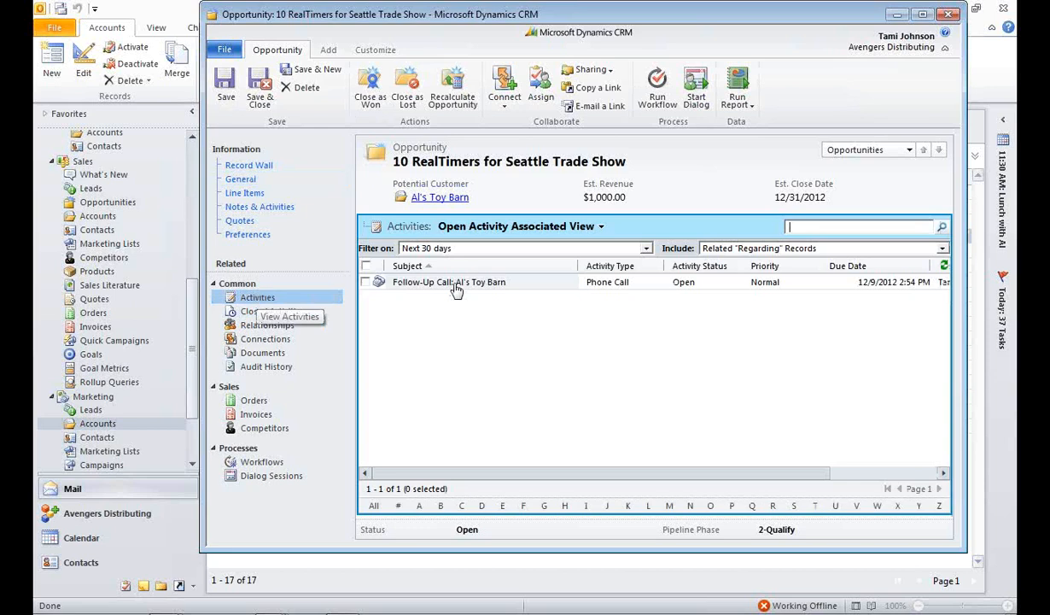
pyautogui.click(294, 311)
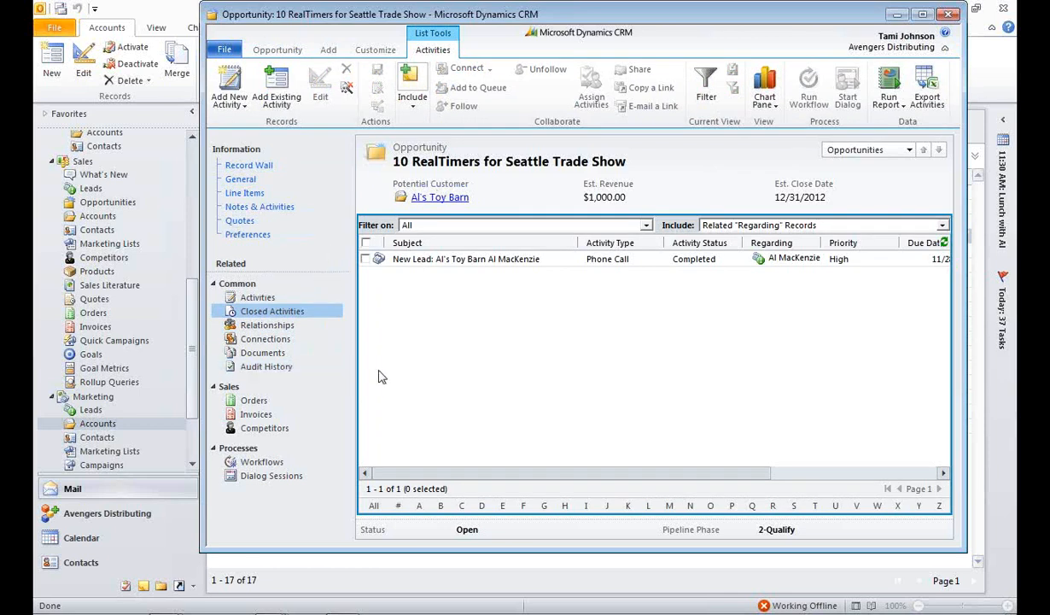
# Step: Open the 10 RealTimers for Seattle Trade Show quote from the opportunity and activate it
pyautogui.click(240, 221)
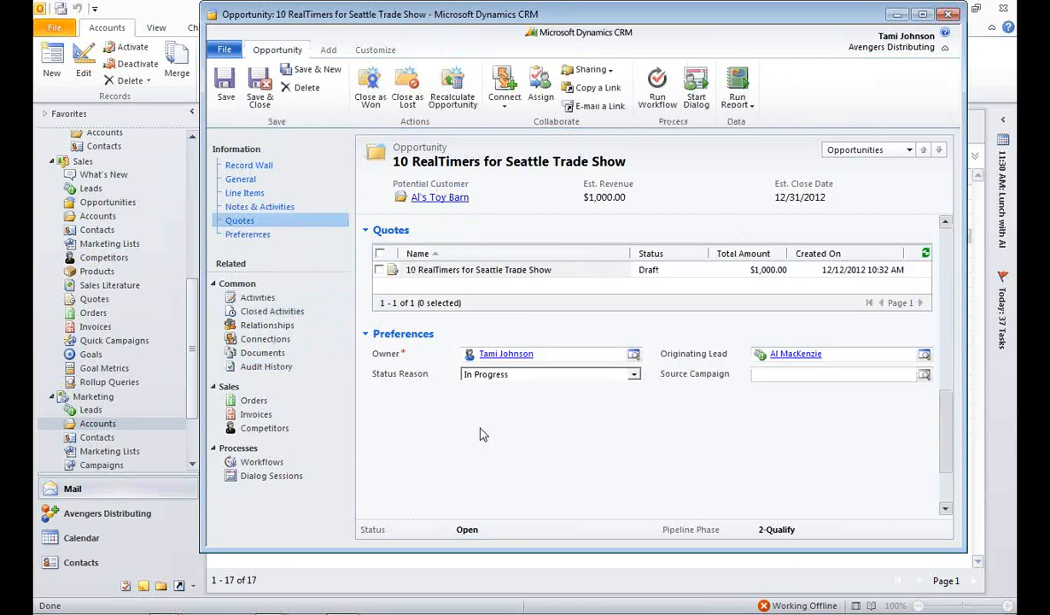
pyautogui.doubleClick(444, 271)
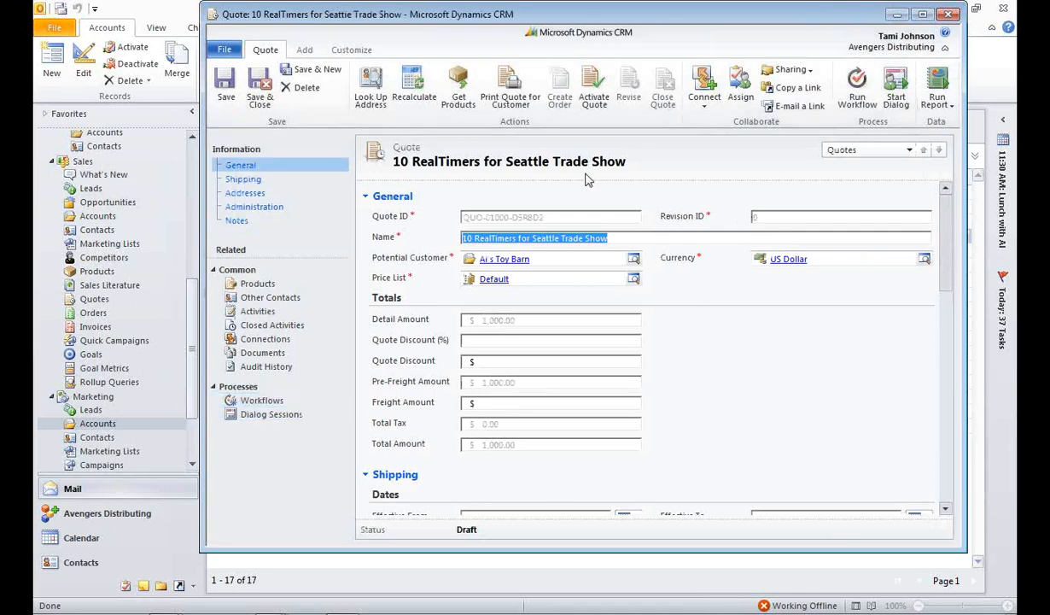
pyautogui.click(594, 94)
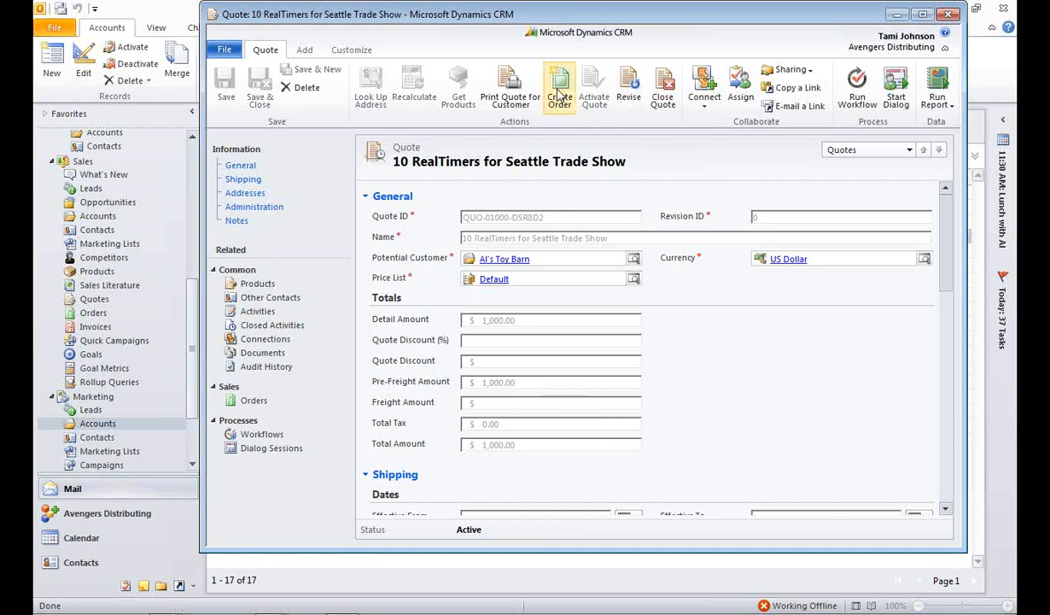
# Step: Examine the products on the quote and return to its general information
pyautogui.click(255, 284)
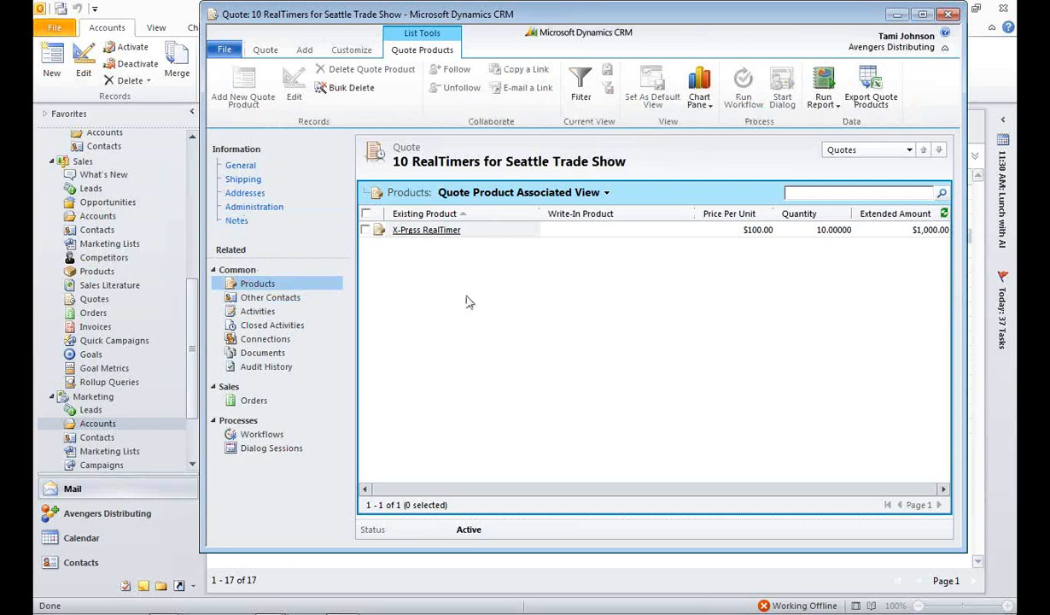
pyautogui.moveTo(415, 230); pyautogui.dragTo(491, 300)
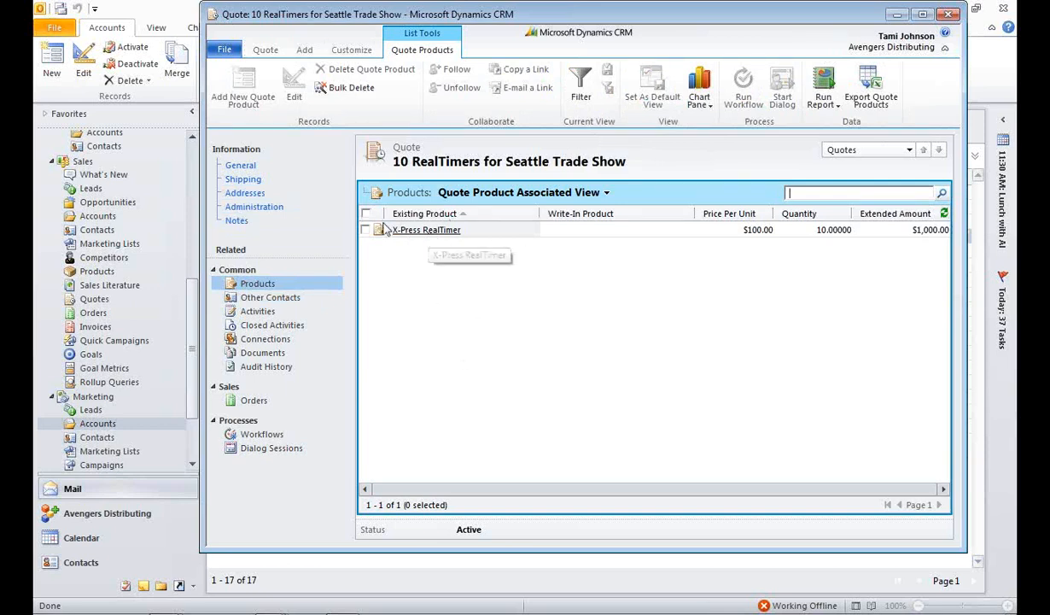
pyautogui.click(241, 166)
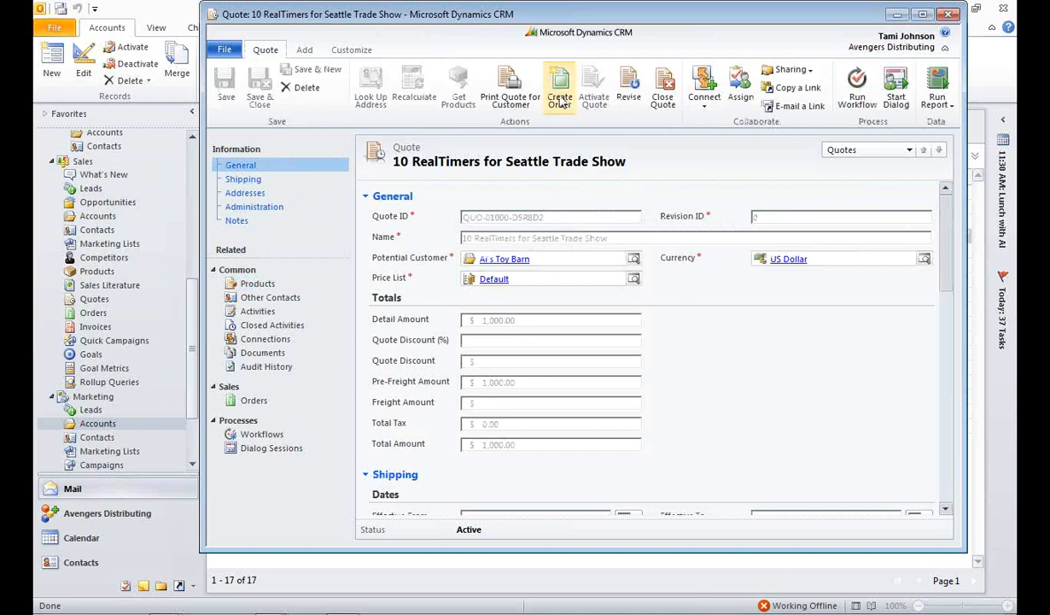
# Step: Review the options for creating an order from the quote without creating one, and close the open quote and opportunity records
pyautogui.click(560, 99)
pyautogui.click(560, 100)
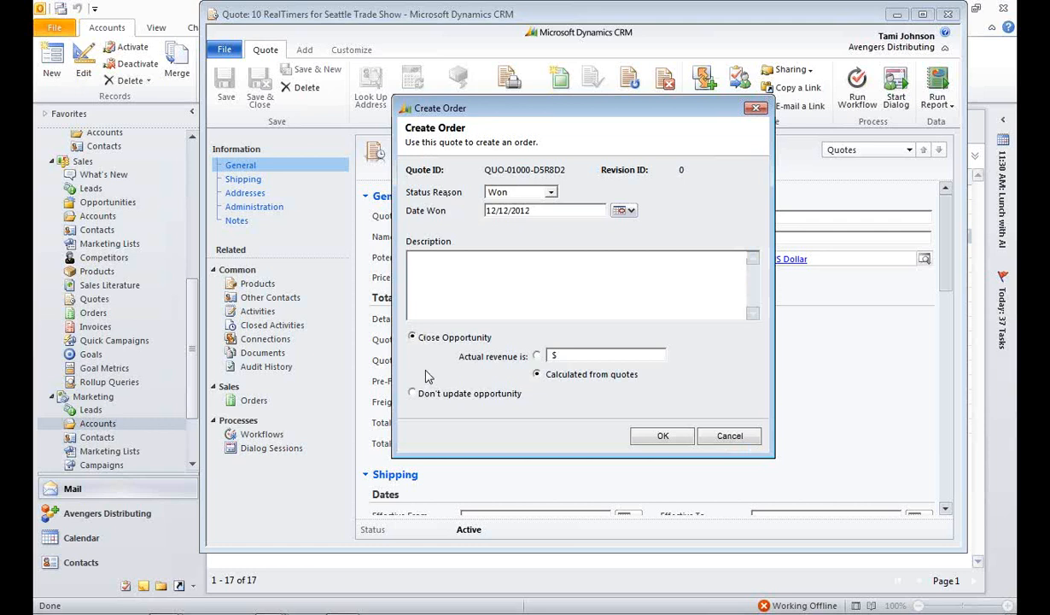
pyautogui.click(732, 438)
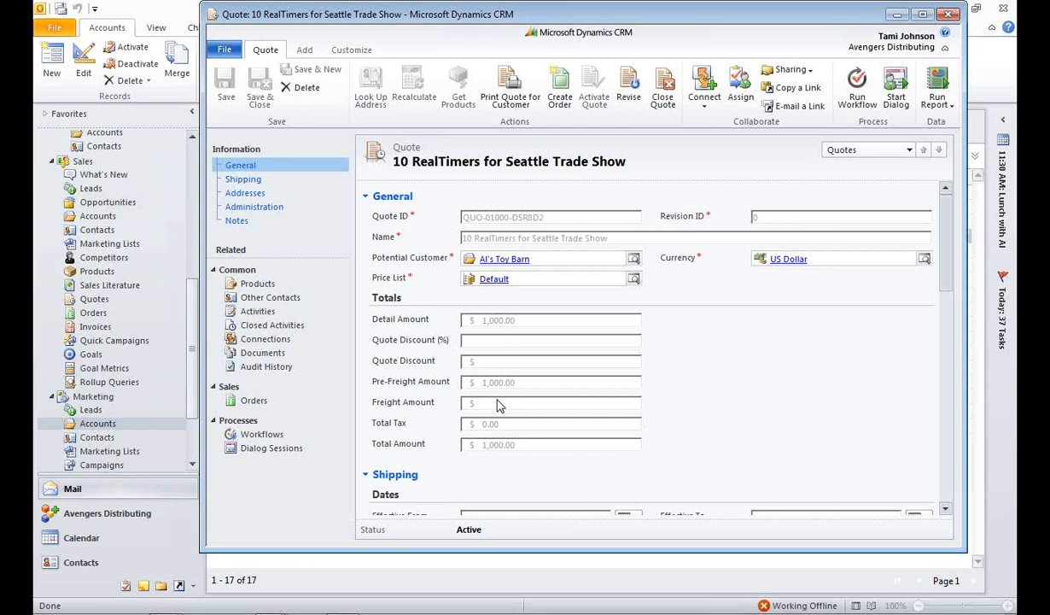
pyautogui.click(950, 15)
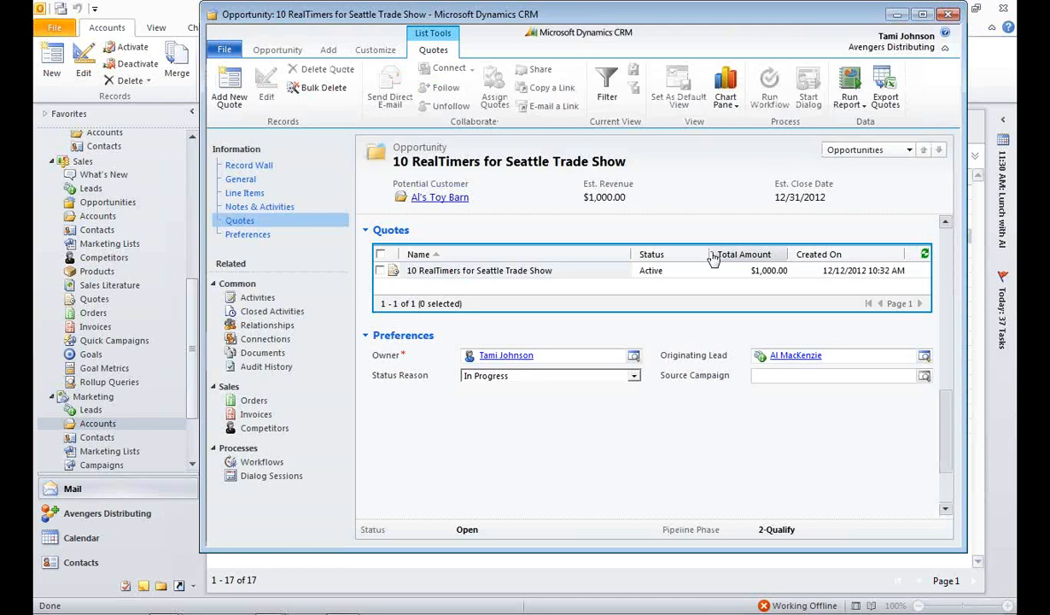
pyautogui.click(948, 15)
pyautogui.click(947, 16)
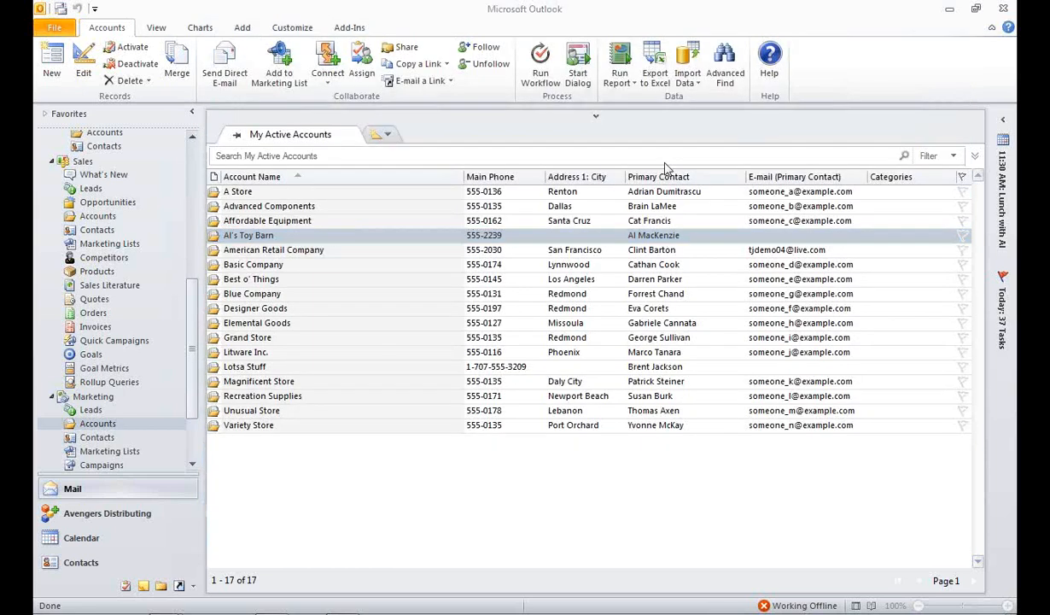
# Step: Switch to the running PowerPoint slide show of the CRM-SYSPRO Webinar Deck
pyautogui.moveTo(547, 603)
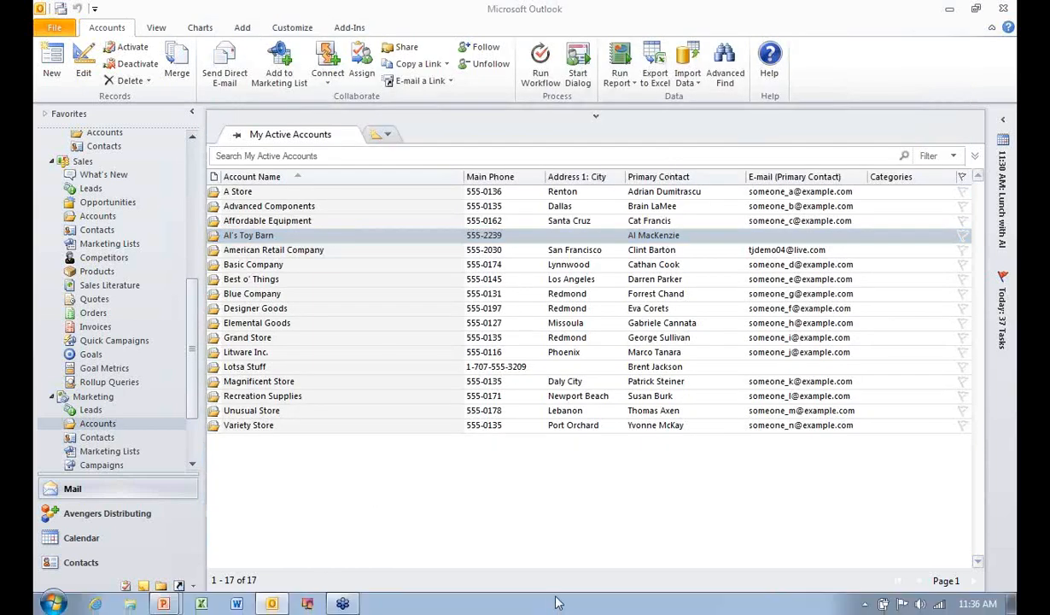
pyautogui.moveTo(171, 590)
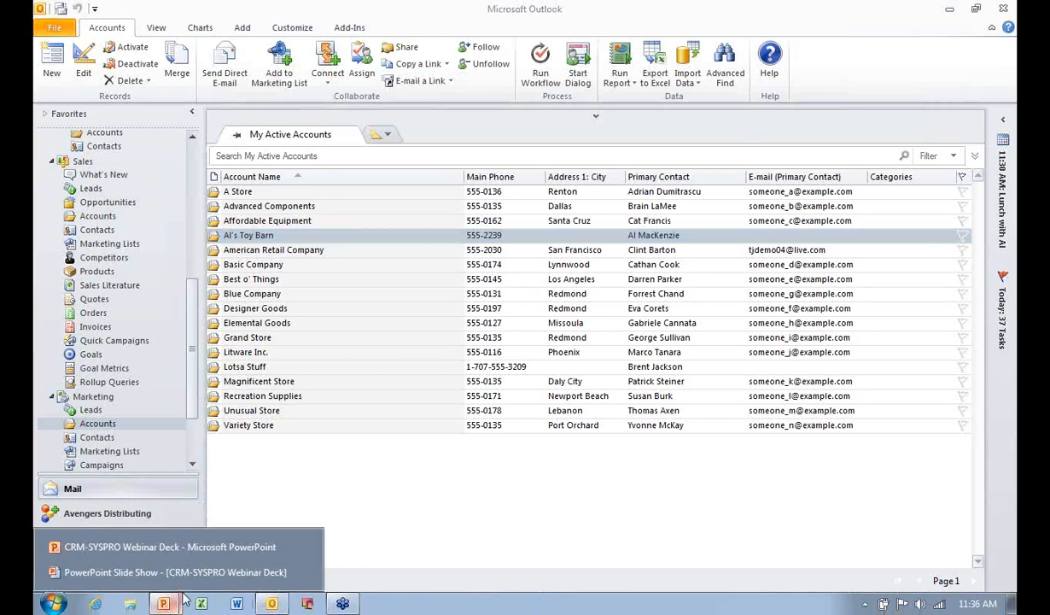
pyautogui.click(183, 546)
pyautogui.hotkey('alt', 'Tab')
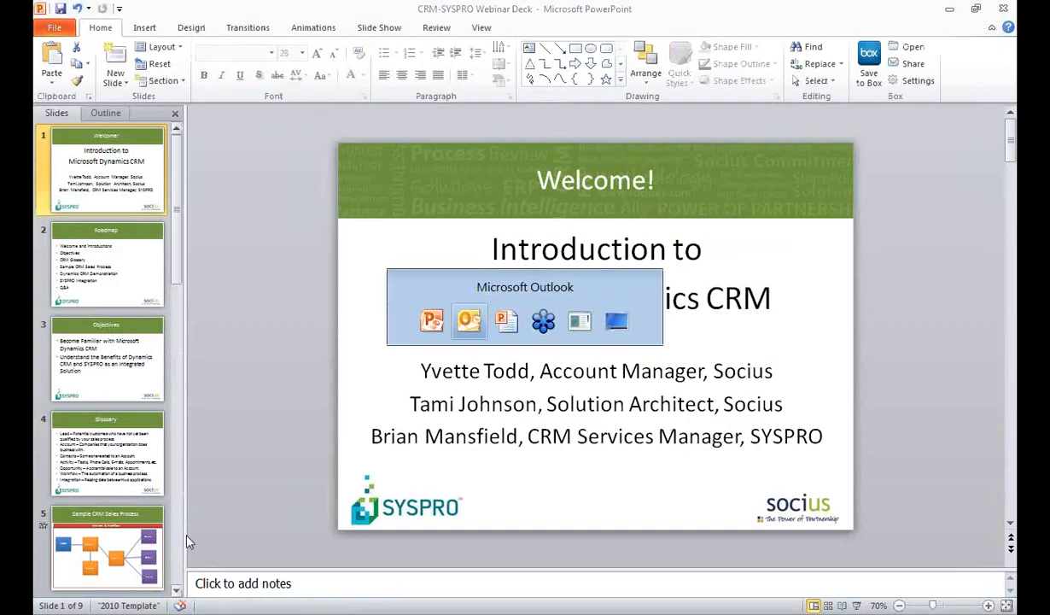
pyautogui.moveTo(164, 604)
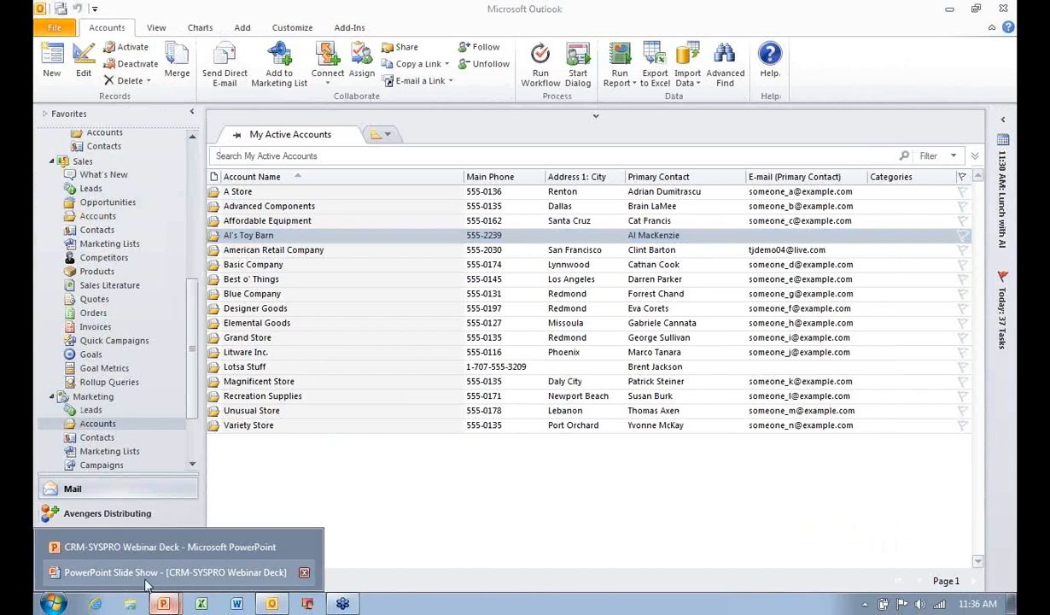
pyautogui.click(150, 572)
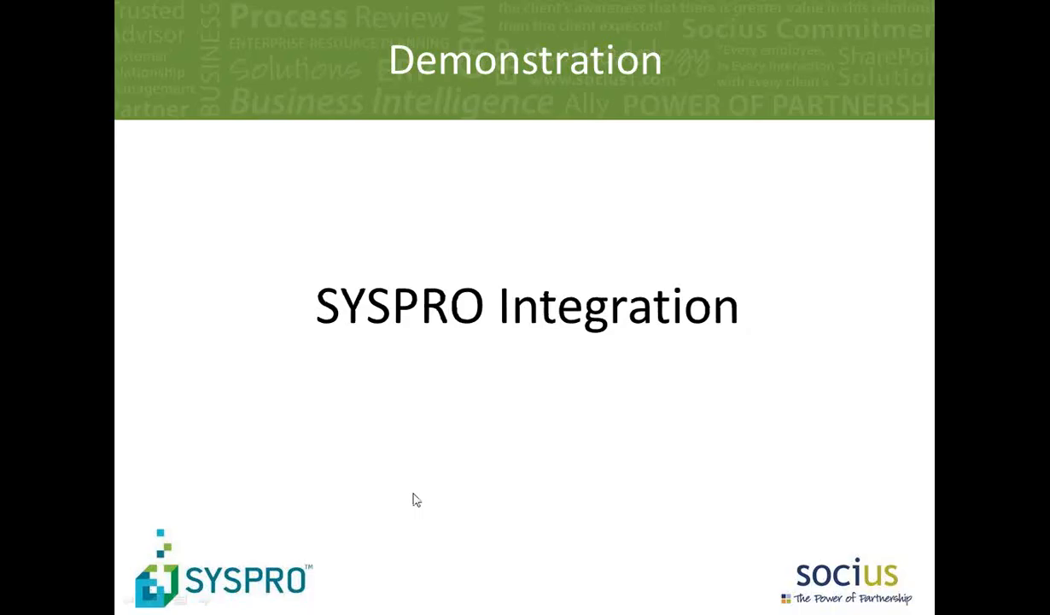
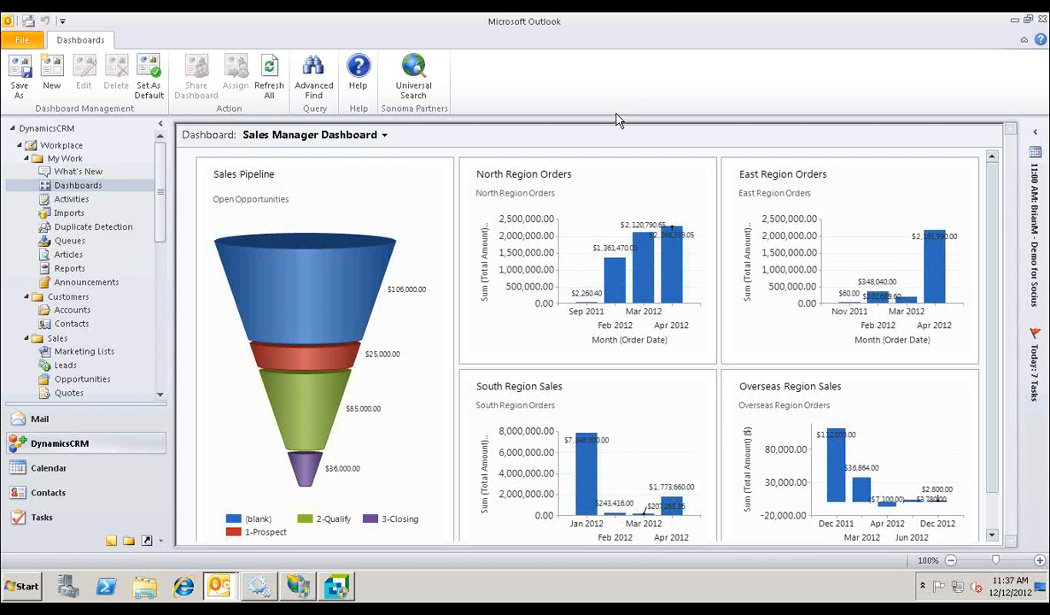
# Step: Open the Overseas Region Orders behind the Overseas Region Sales dashboard chart and narrow them to April 2012
pyautogui.moveTo(698, 276)
pyautogui.click(950, 389)
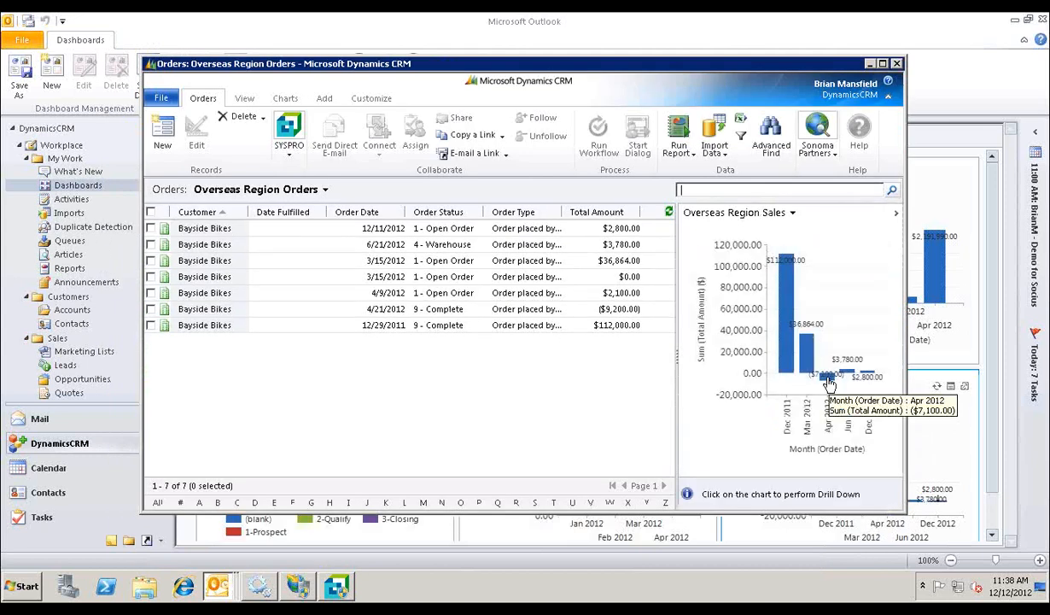
pyautogui.click(831, 386)
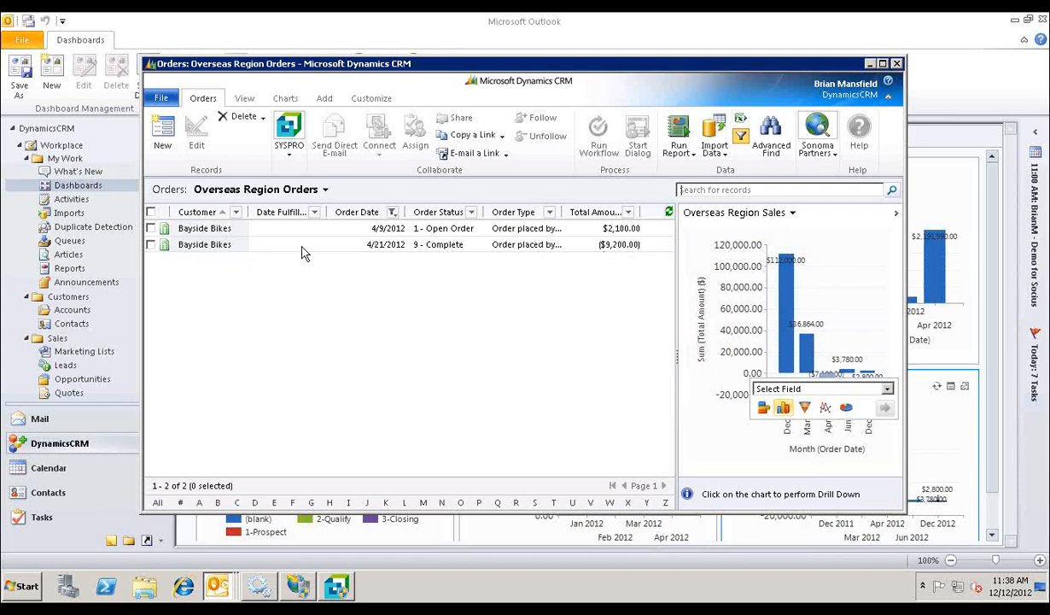
pyautogui.click(203, 249)
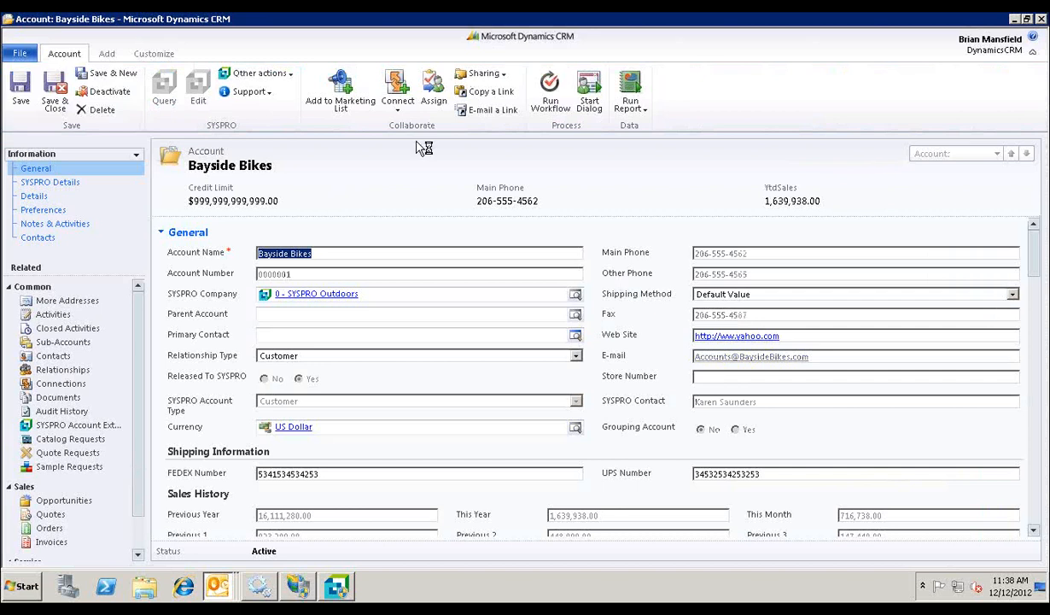
pyautogui.click(1041, 18)
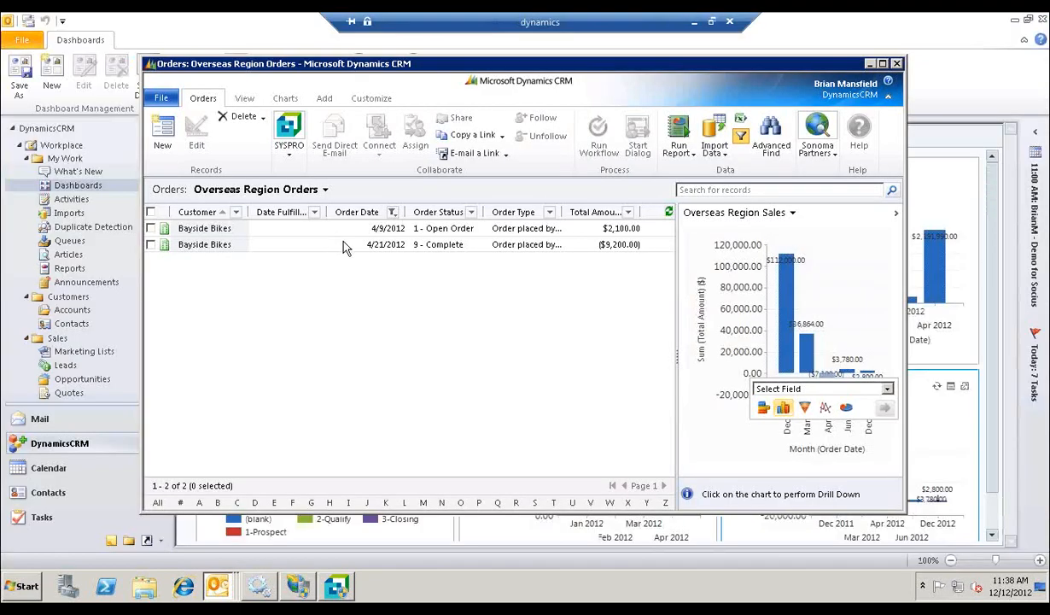
# Step: Open the Bayside Bikes order dated 4/21/2012 and review its general, shipping and address information
pyautogui.click(344, 246)
pyautogui.doubleClick(344, 246)
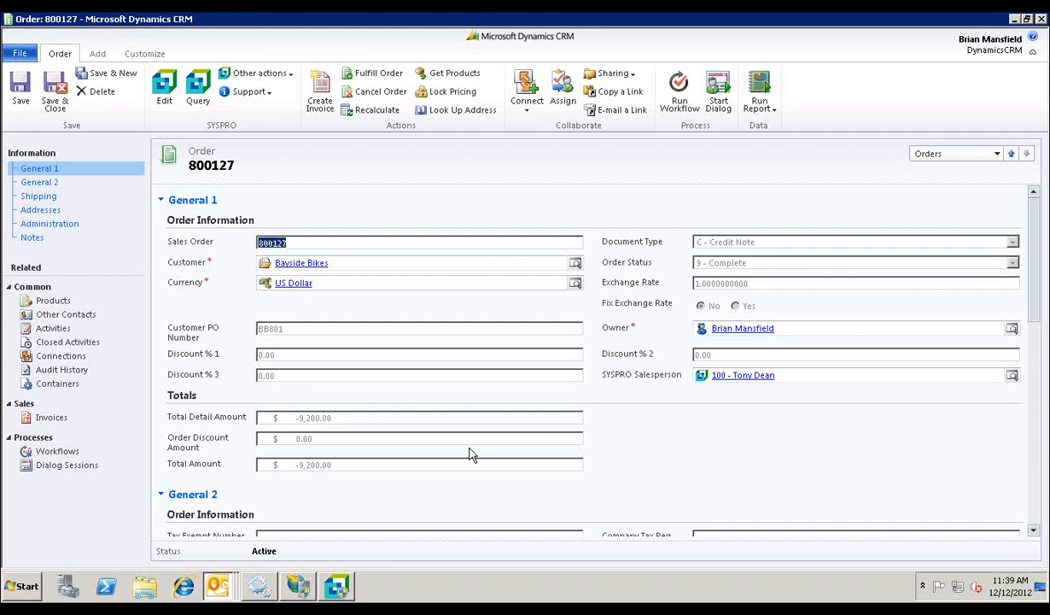
pyautogui.scroll(-6, 611, 401)
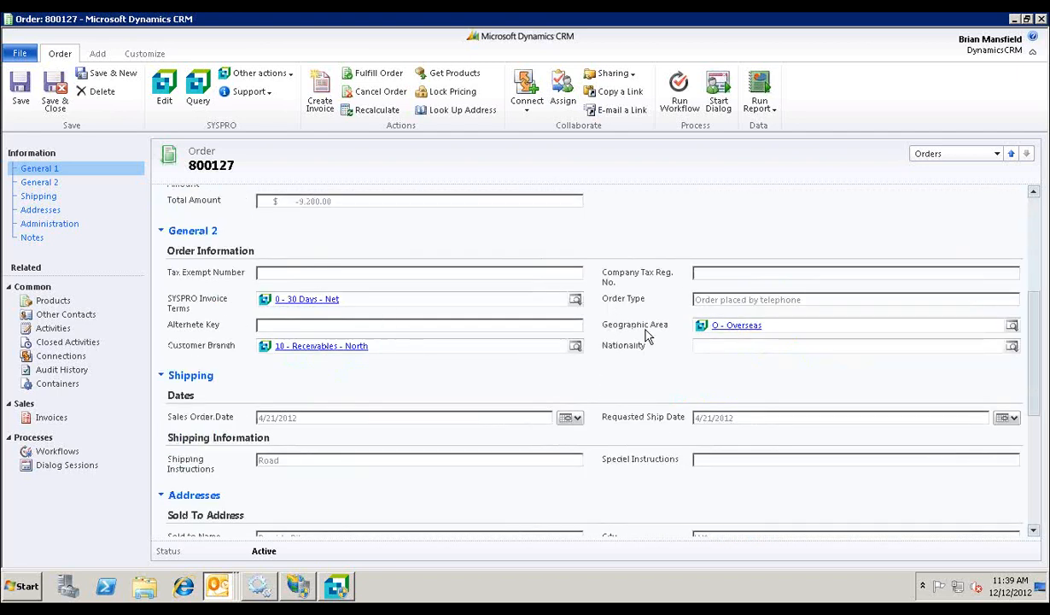
pyautogui.scroll(-6, 646, 335)
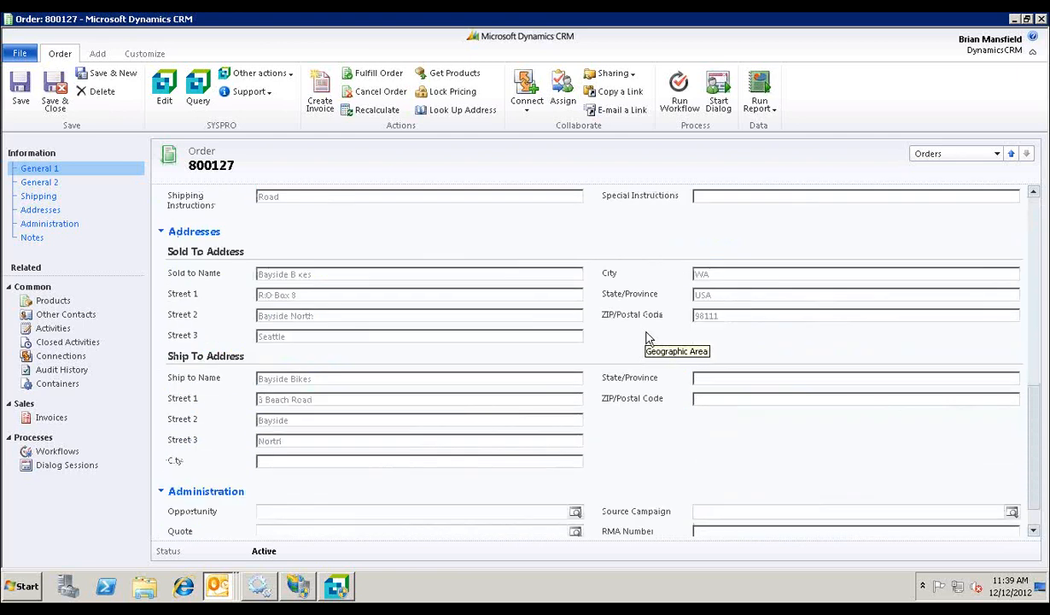
pyautogui.scroll(2, 646, 341)
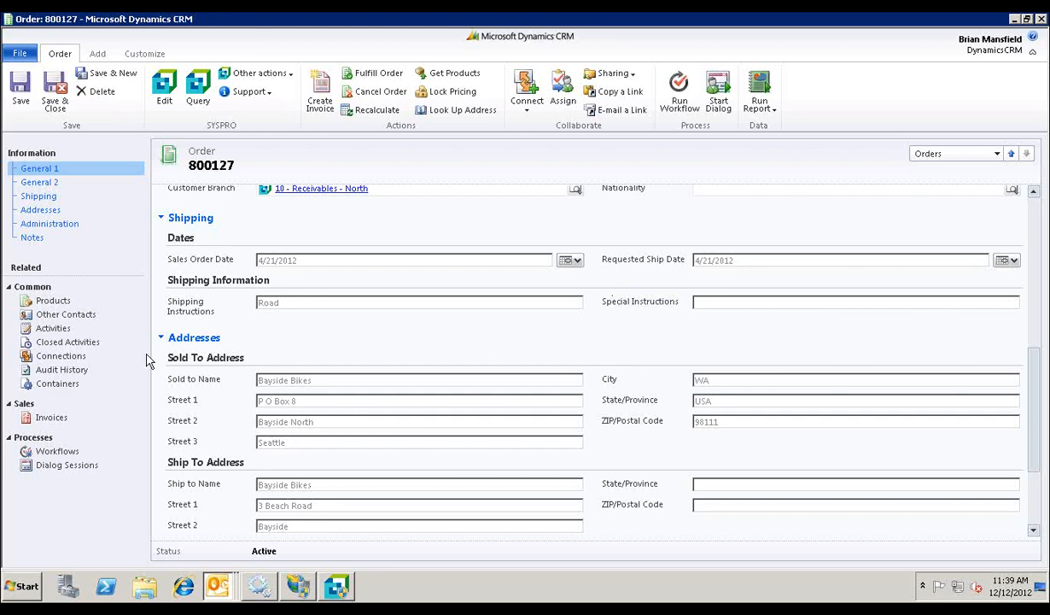
# Step: Examine the order's product lines, including quantity, unit price, manual discount and extended amount
pyautogui.click(55, 301)
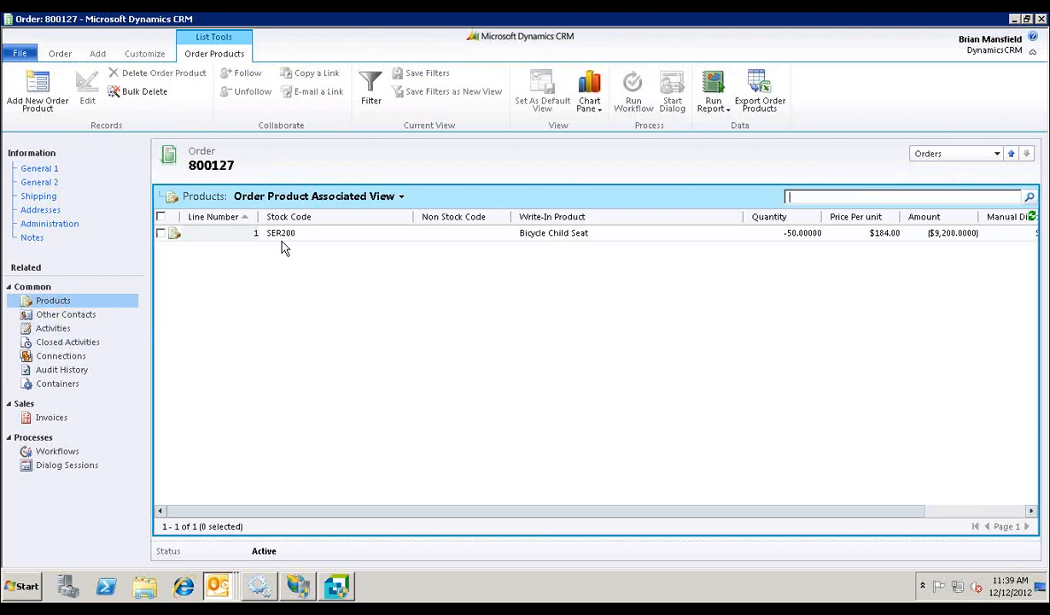
pyautogui.moveTo(715, 511); pyautogui.dragTo(843, 510)
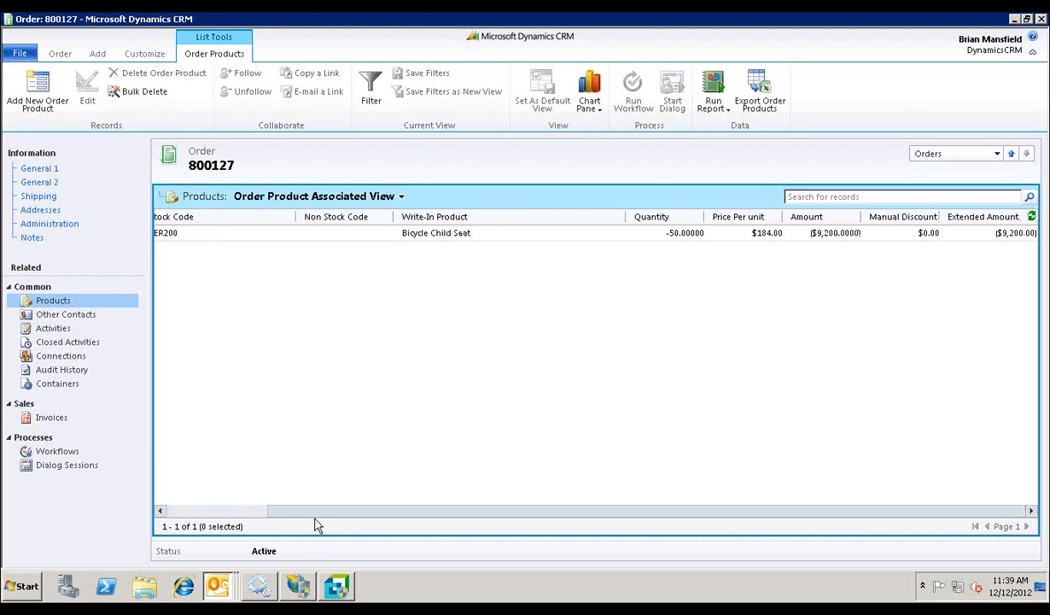
pyautogui.moveTo(298, 513); pyautogui.dragTo(182, 514)
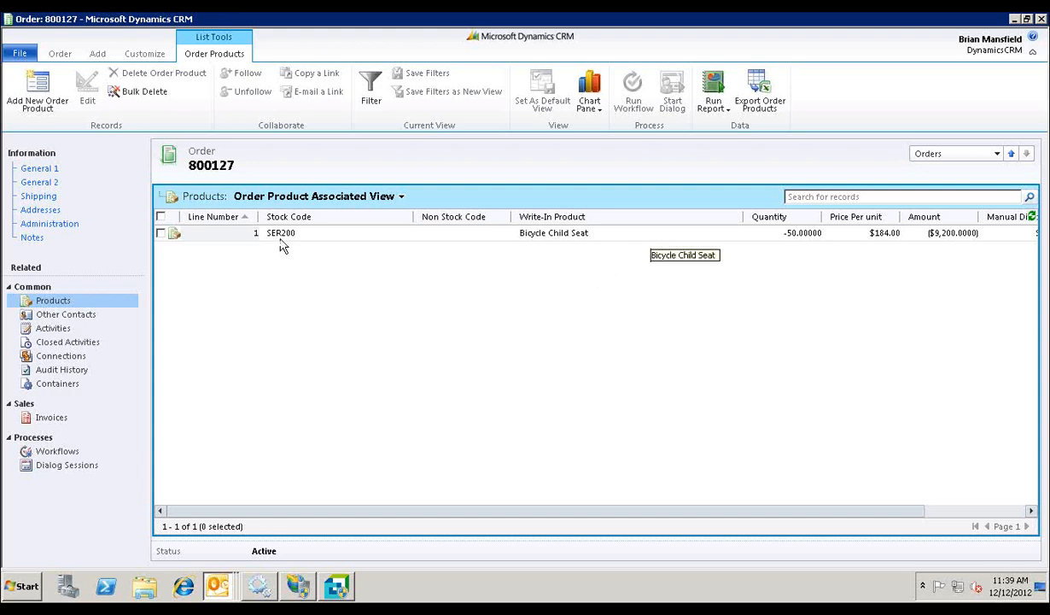
# Step: Open the Bicycle Child Seat order line and its stock code SER200, and review the stock code's descriptive through sales sections
pyautogui.doubleClick(314, 238)
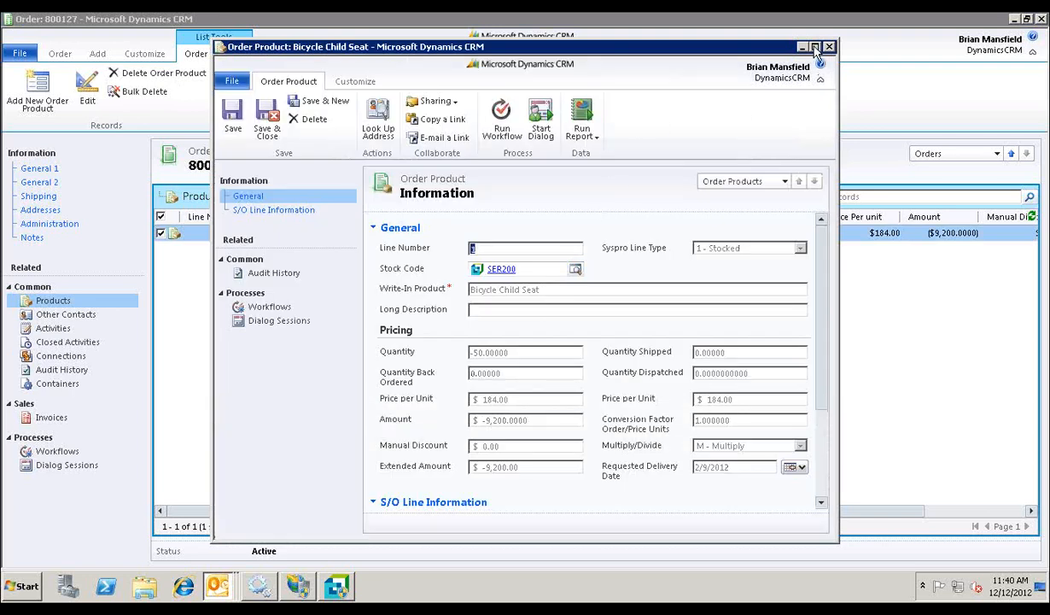
pyautogui.doubleClick(781, 45)
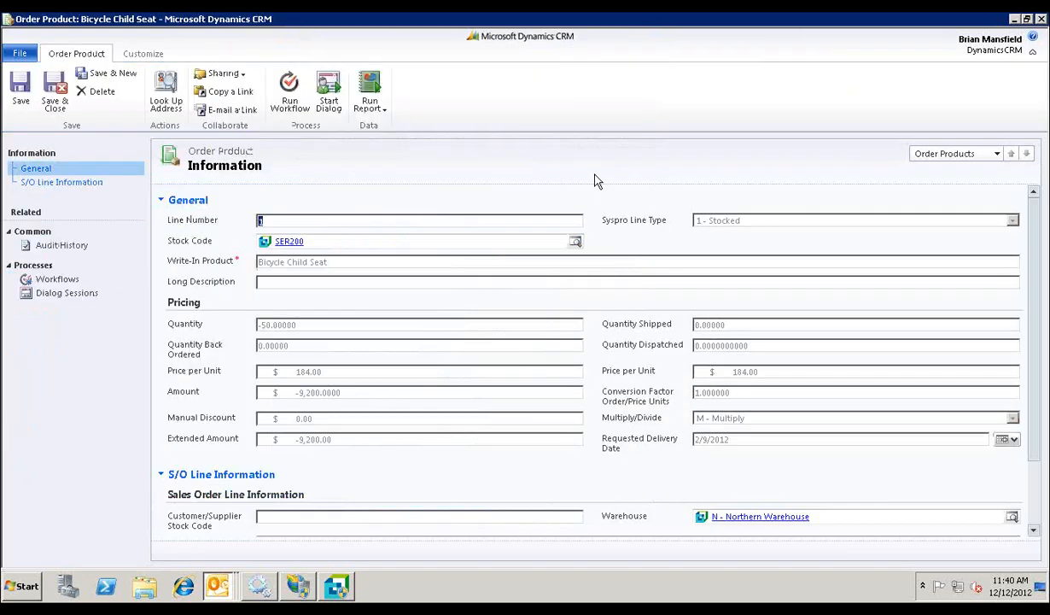
pyautogui.click(282, 243)
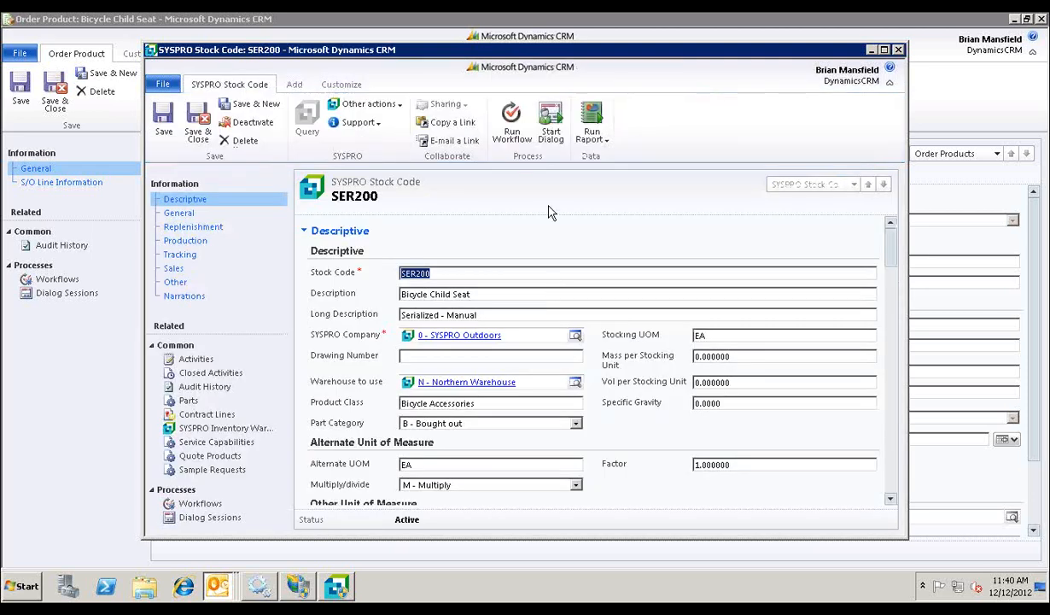
pyautogui.doubleClick(845, 49)
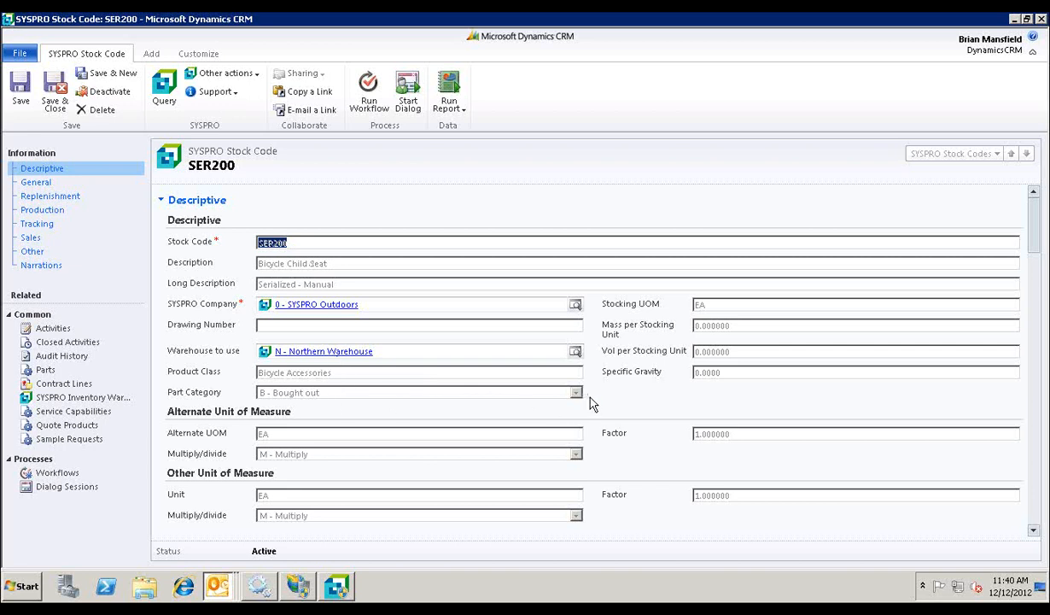
pyautogui.scroll(-5, 593, 403)
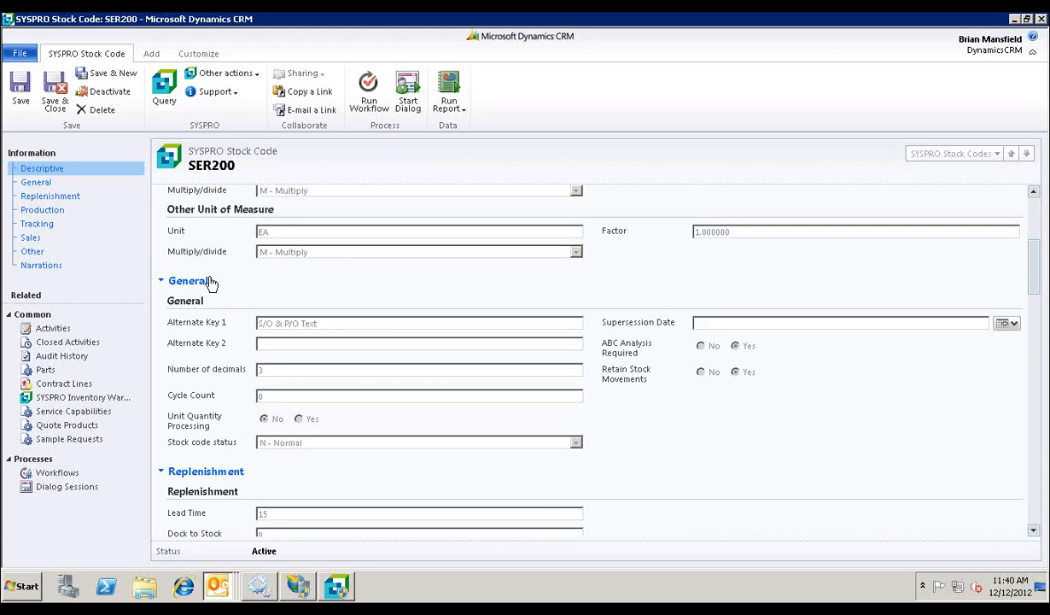
pyautogui.scroll(-6, 487, 463)
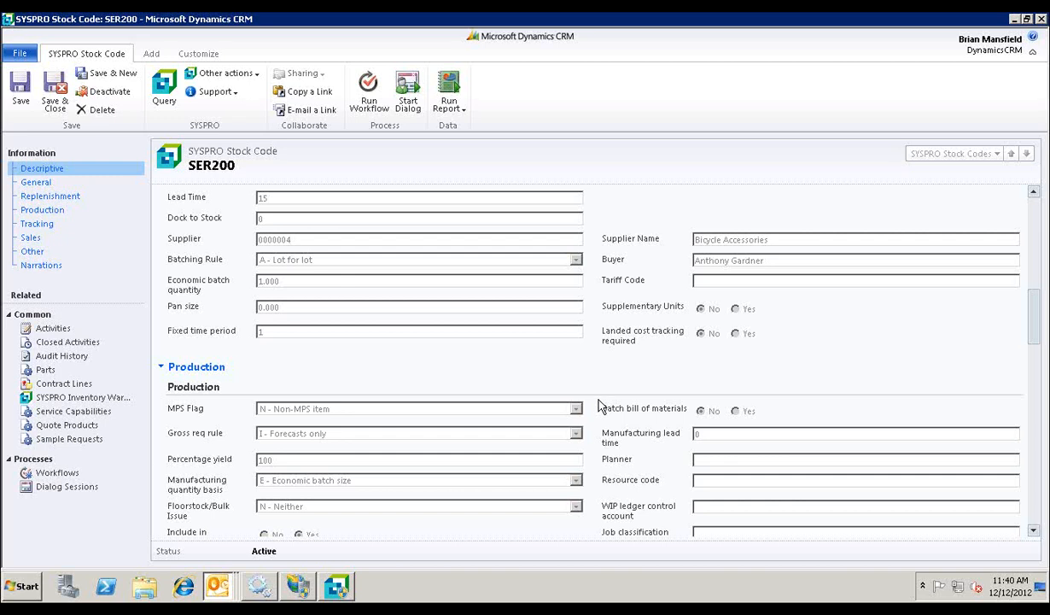
pyautogui.scroll(-3, 575, 384)
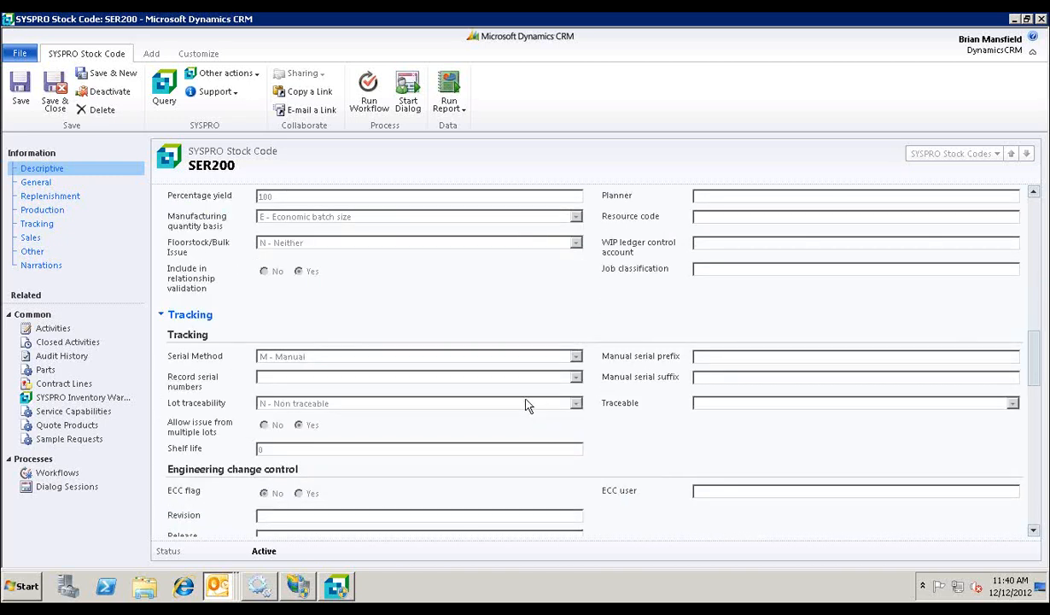
pyautogui.scroll(-4, 527, 405)
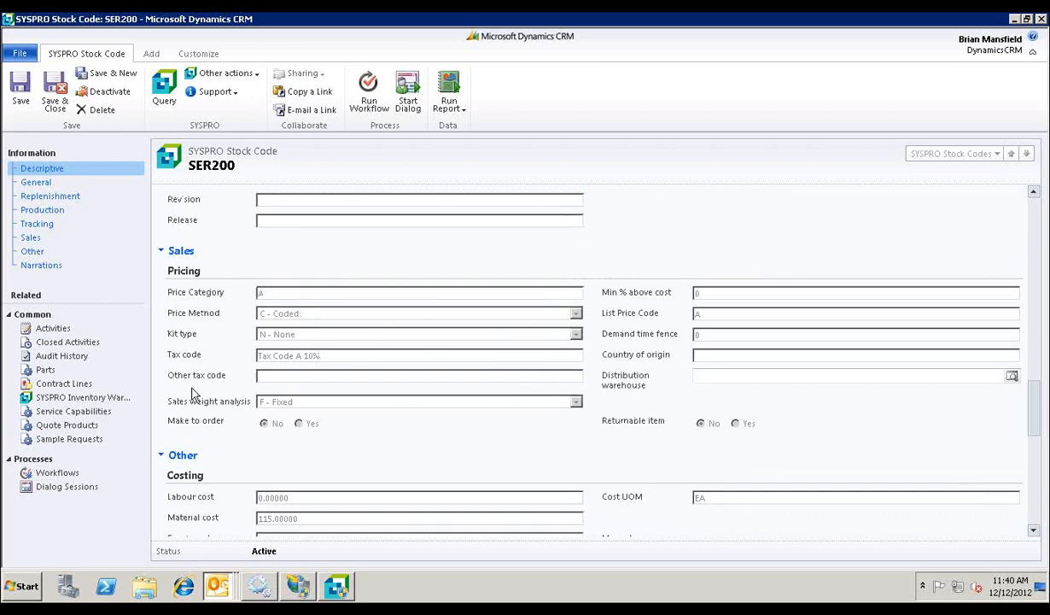
# Step: Examine SER200's quantities in the SYSPRO inventory warehouses, and close the open records and orders list back to the dashboard
pyautogui.click(98, 397)
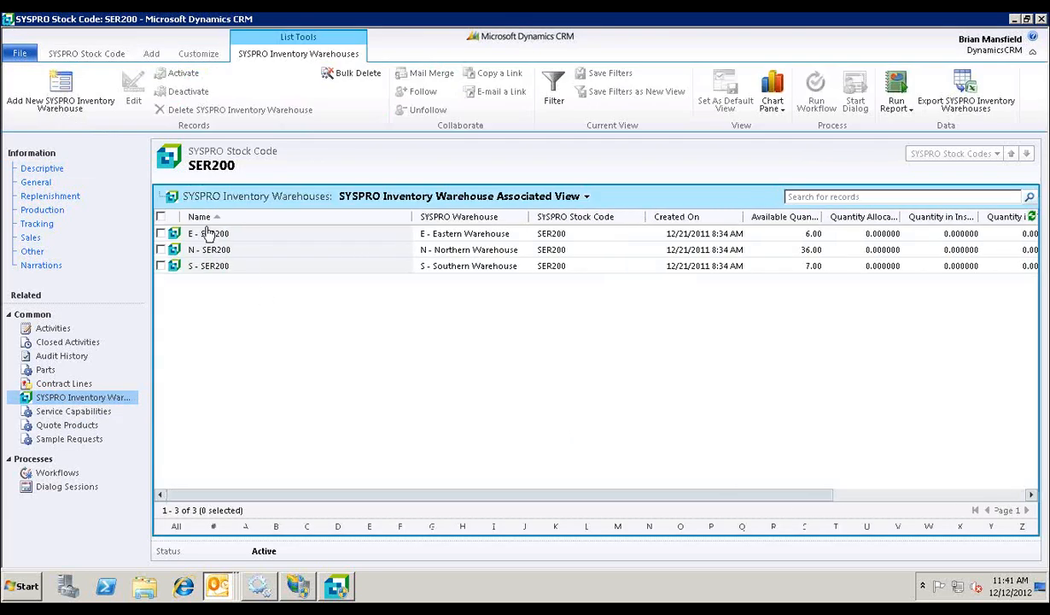
pyautogui.click(905, 495)
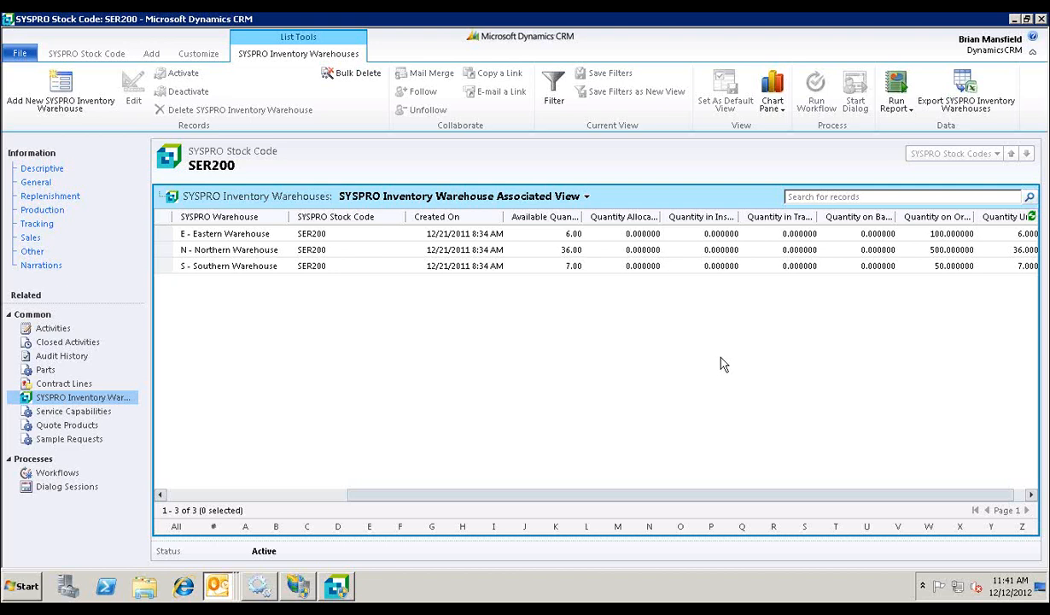
pyautogui.click(1041, 19)
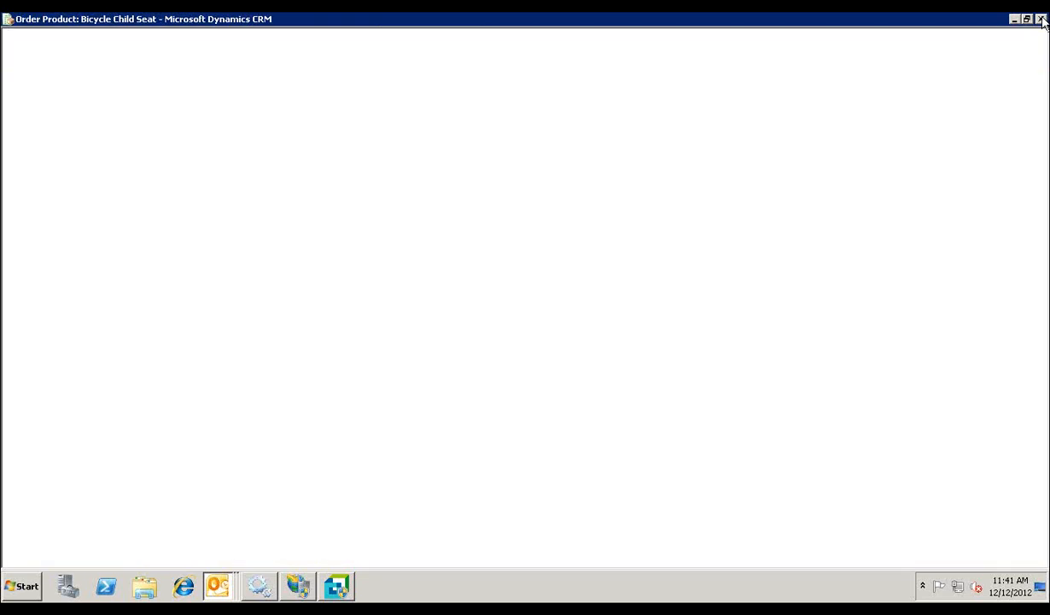
pyautogui.click(1041, 18)
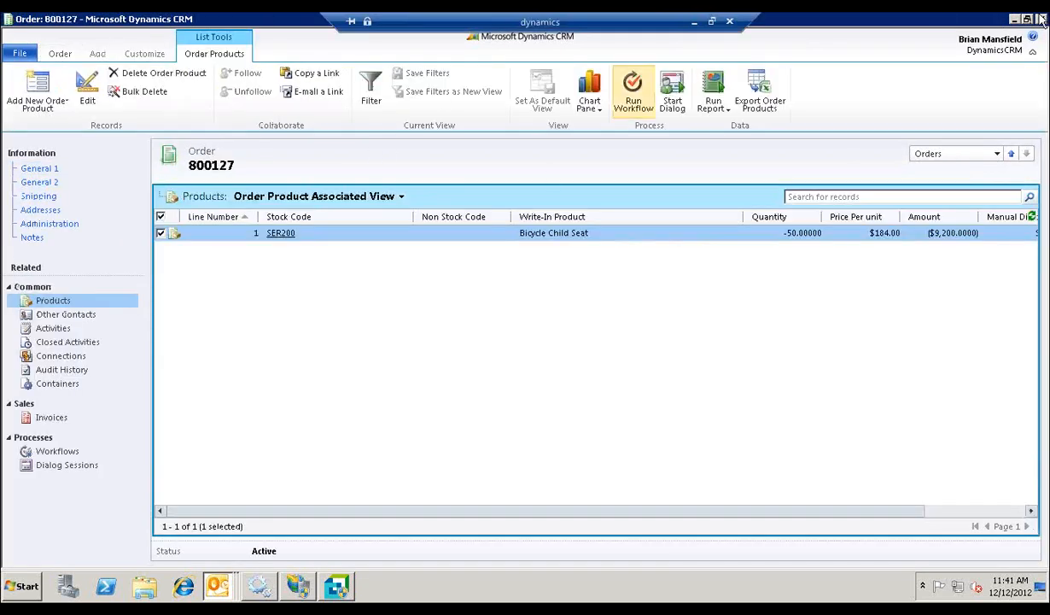
pyautogui.click(1041, 19)
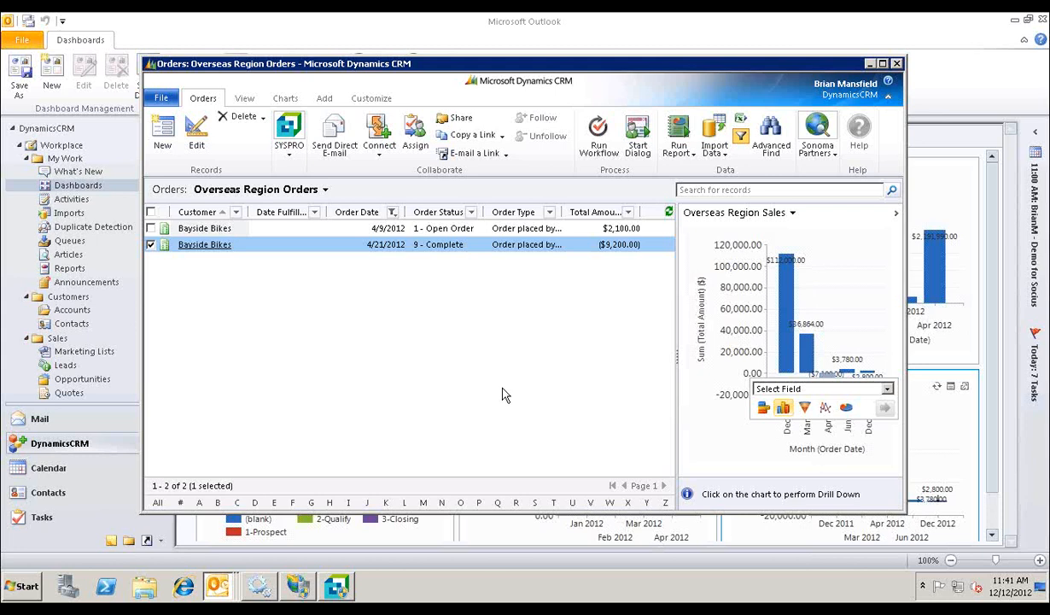
pyautogui.click(897, 64)
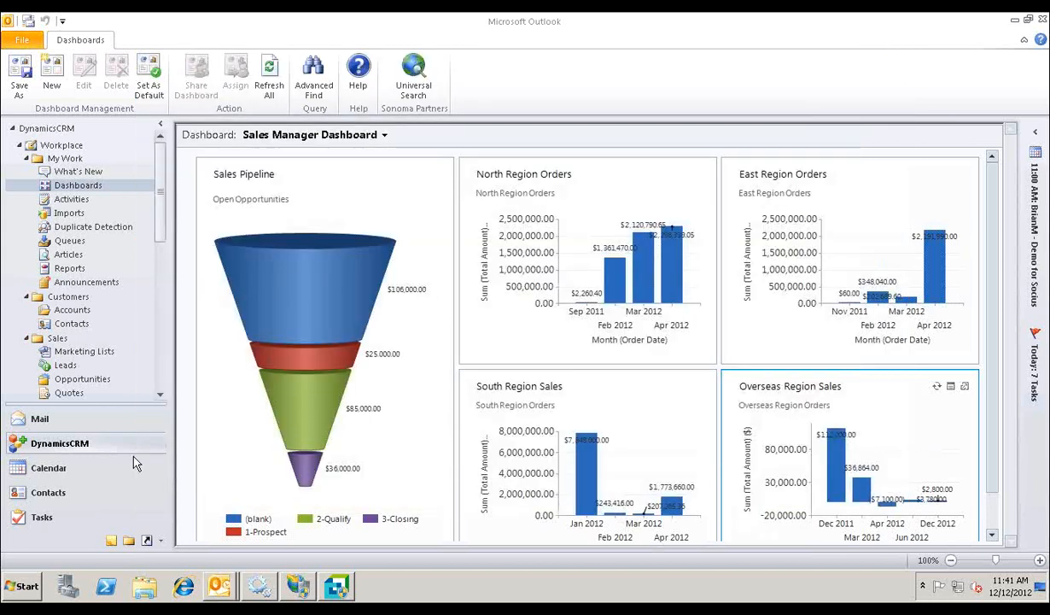
# Step: Find the Ciranda account among the active accounts, review its record and available SYSPRO release option, and close it
pyautogui.click(71, 310)
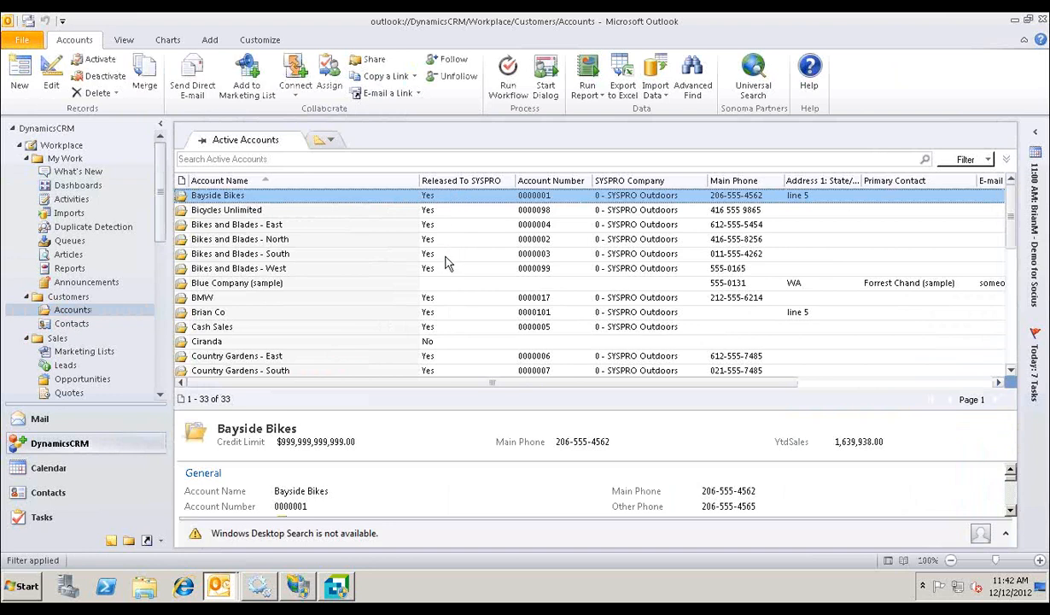
pyautogui.scroll(-2, 444, 333)
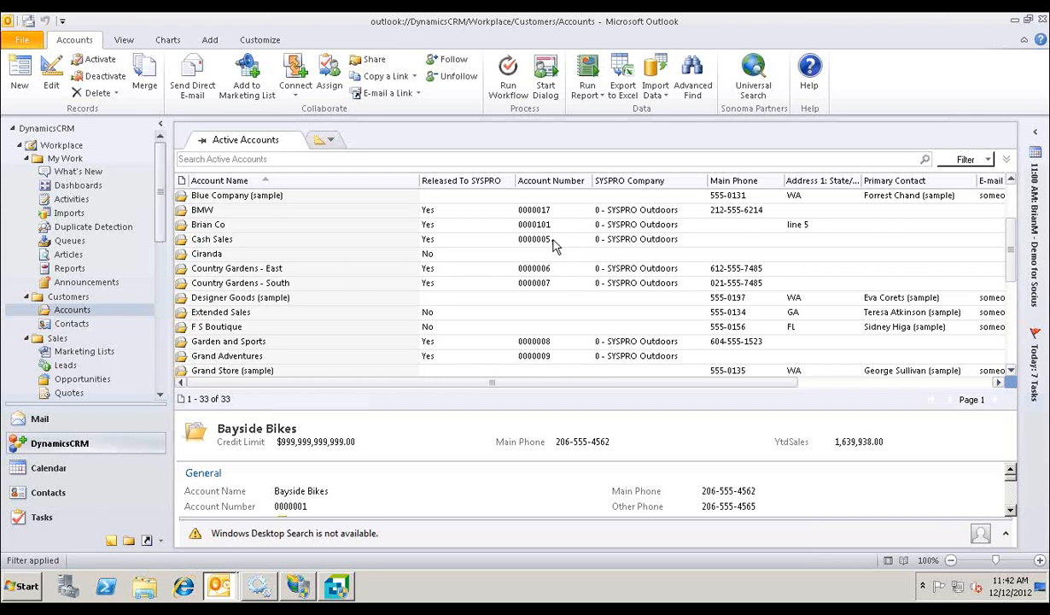
pyautogui.click(256, 254)
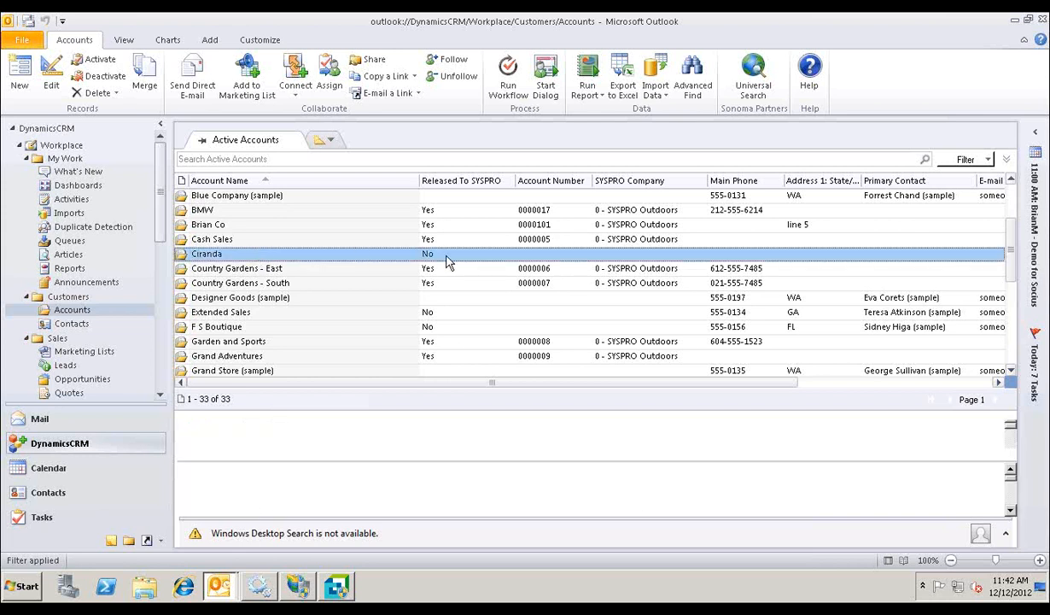
pyautogui.doubleClick(335, 254)
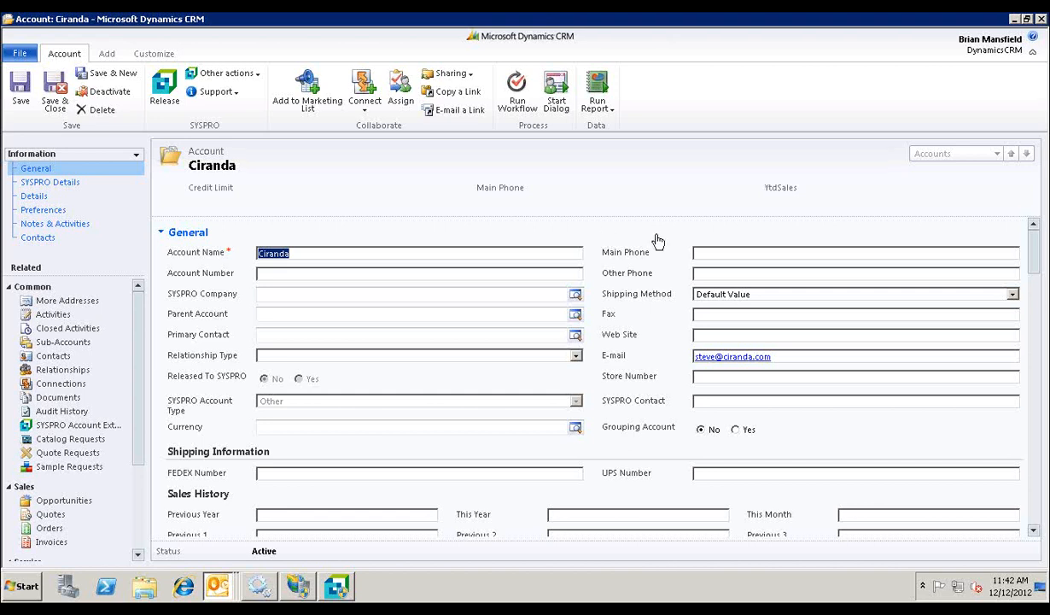
pyautogui.click(1041, 18)
# Step: Open the Bayside Bikes account and review its shipping information, sales history, SYSPRO details and billing information
pyautogui.scroll(2, 510, 282)
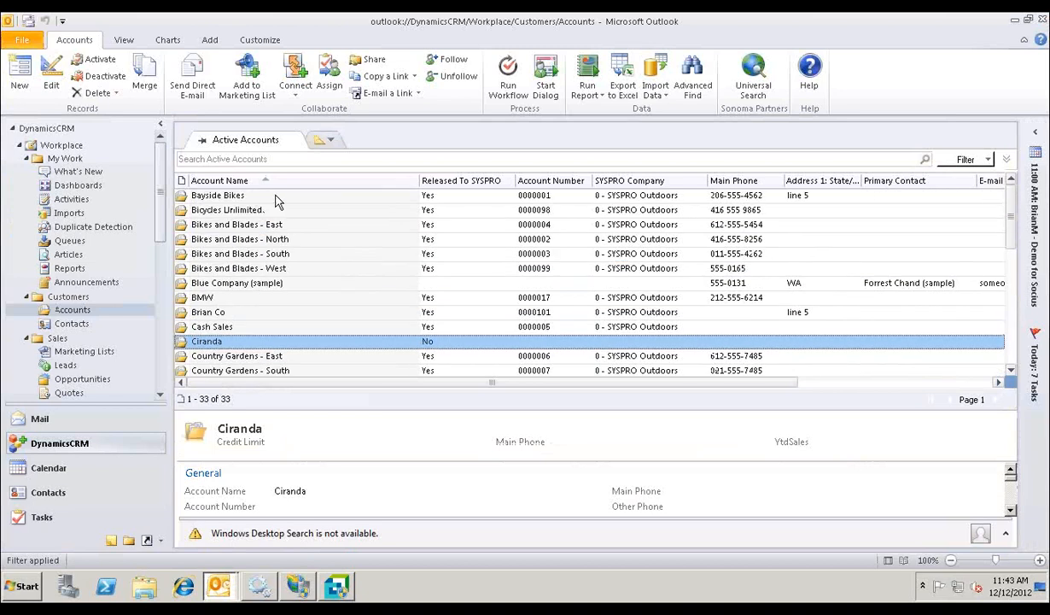
pyautogui.doubleClick(281, 197)
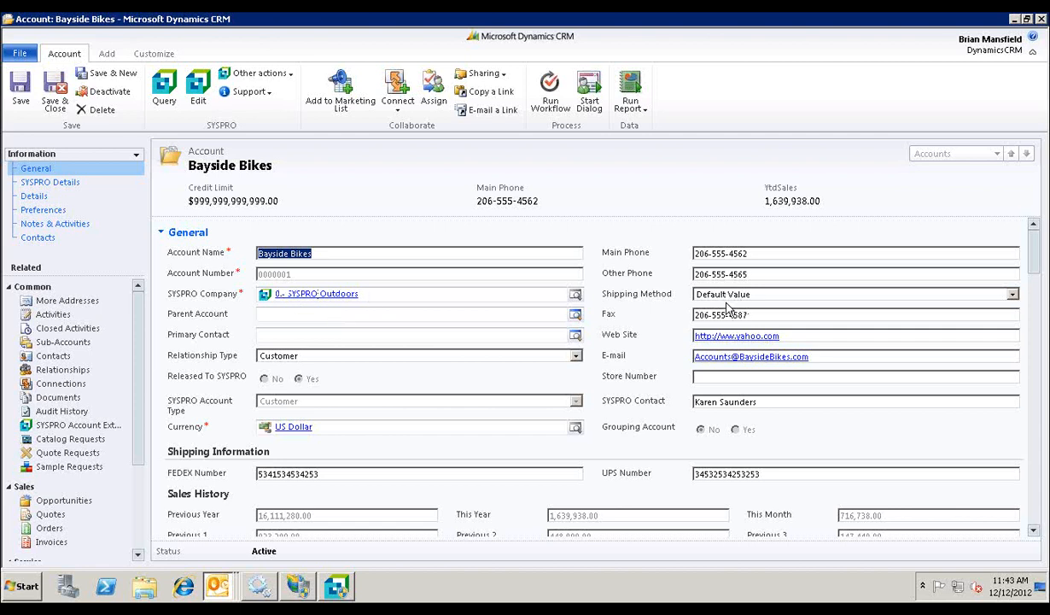
pyautogui.scroll(-3, 630, 340)
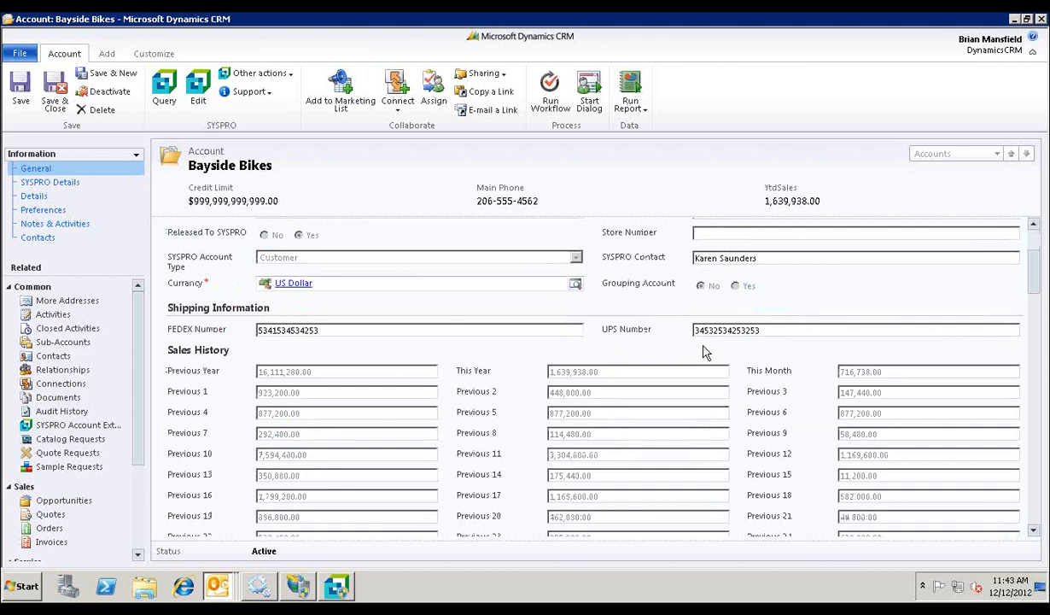
pyautogui.scroll(-2, 686, 339)
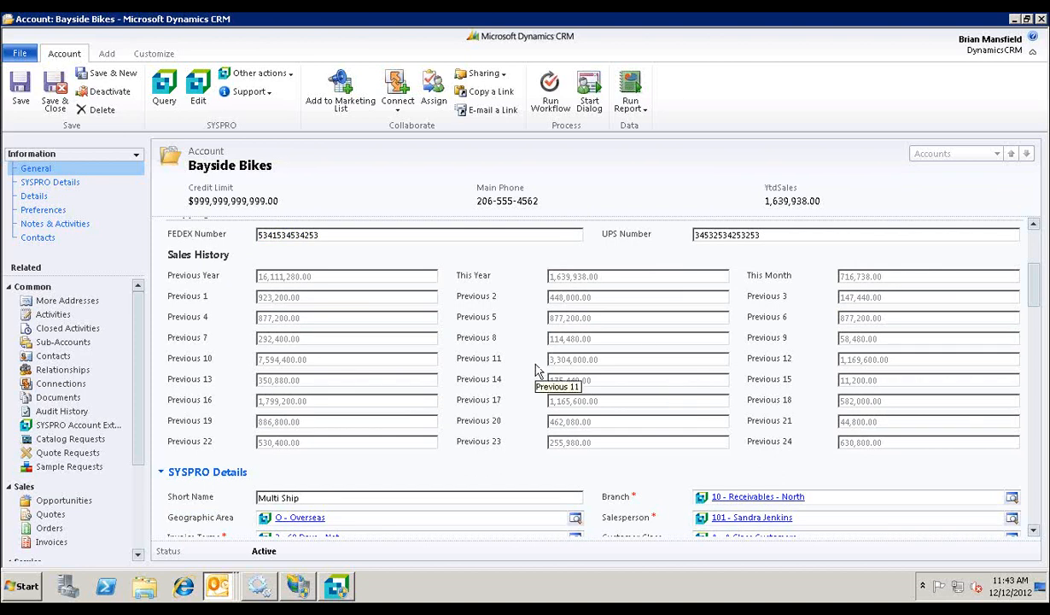
pyautogui.scroll(-5, 536, 369)
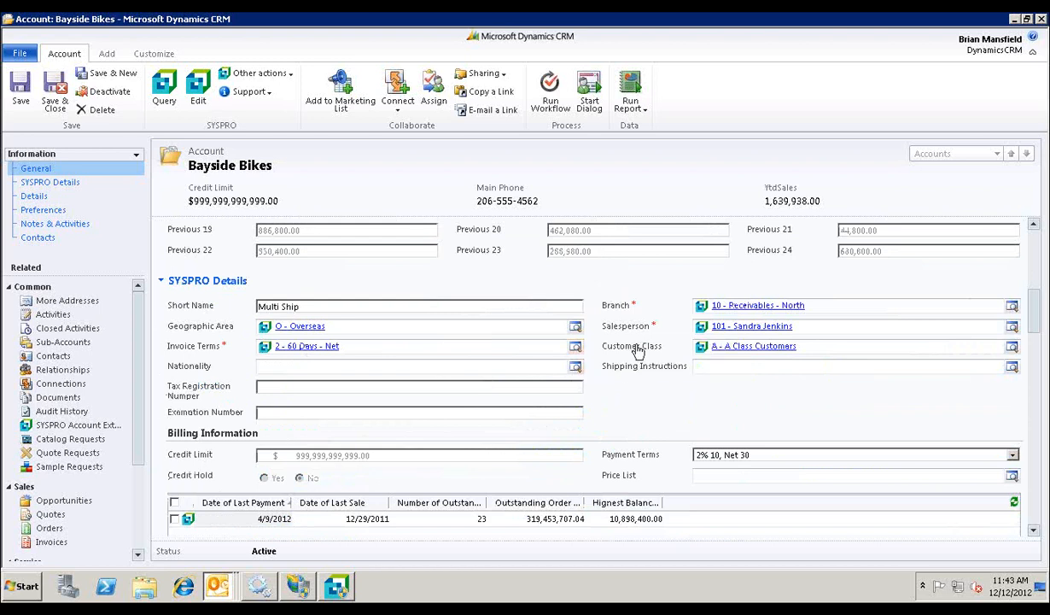
pyautogui.scroll(-1, 646, 349)
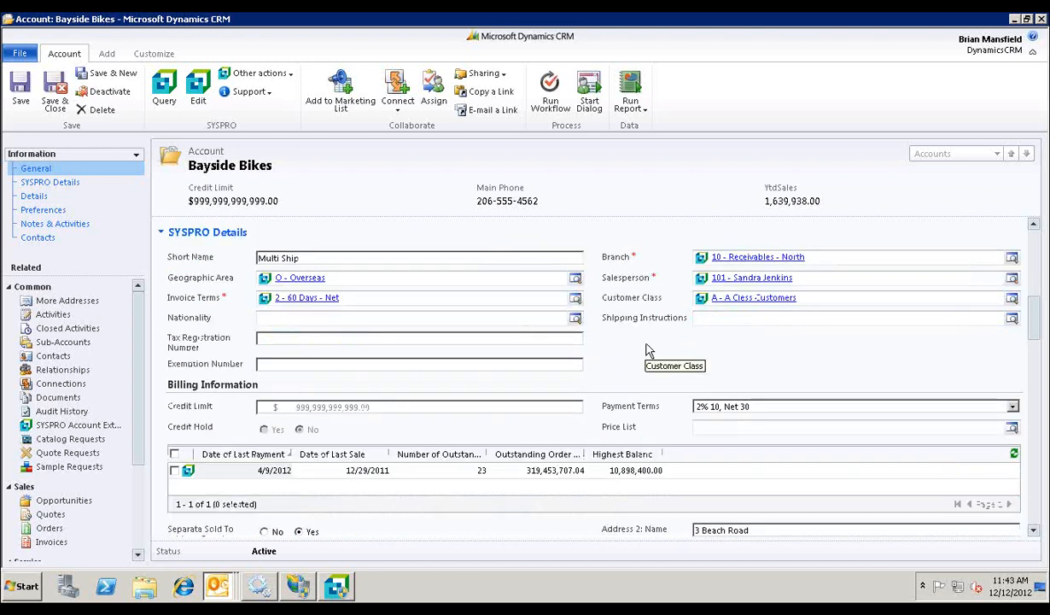
# Step: Review the rest of the Bayside Bikes account, from the sold-to and CRM addresses through the contact, marketing and service preferences
pyautogui.scroll(-3, 647, 350)
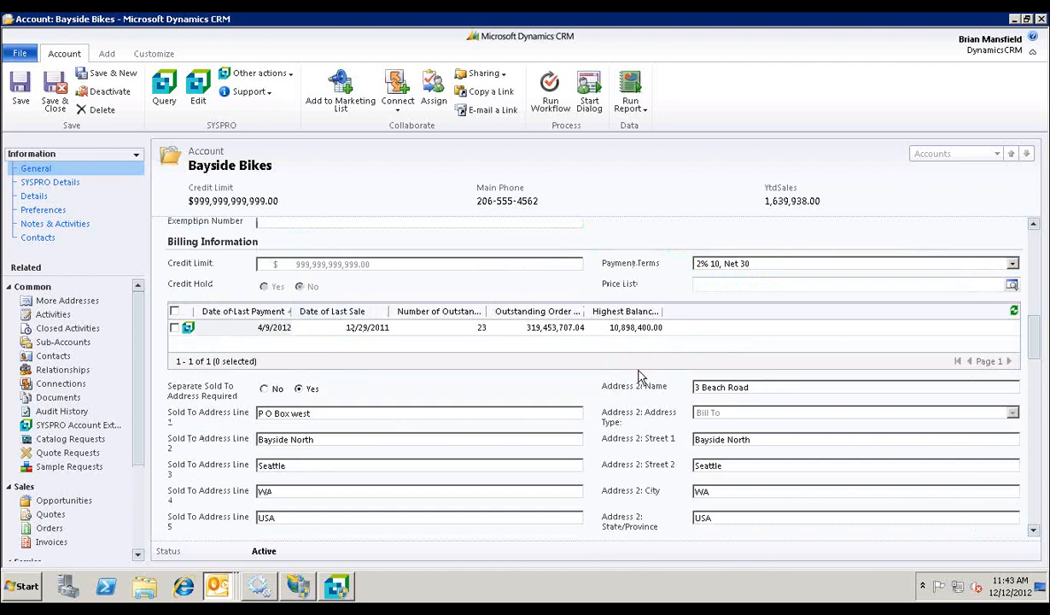
pyautogui.scroll(-2, 624, 359)
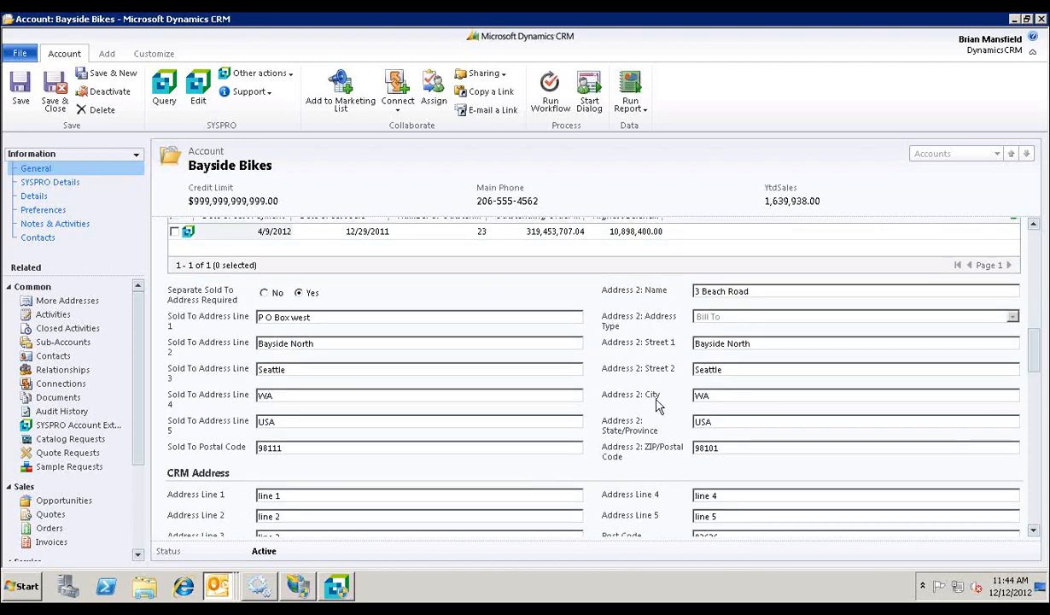
pyautogui.scroll(-6, 657, 406)
pyautogui.scroll(-5, 658, 407)
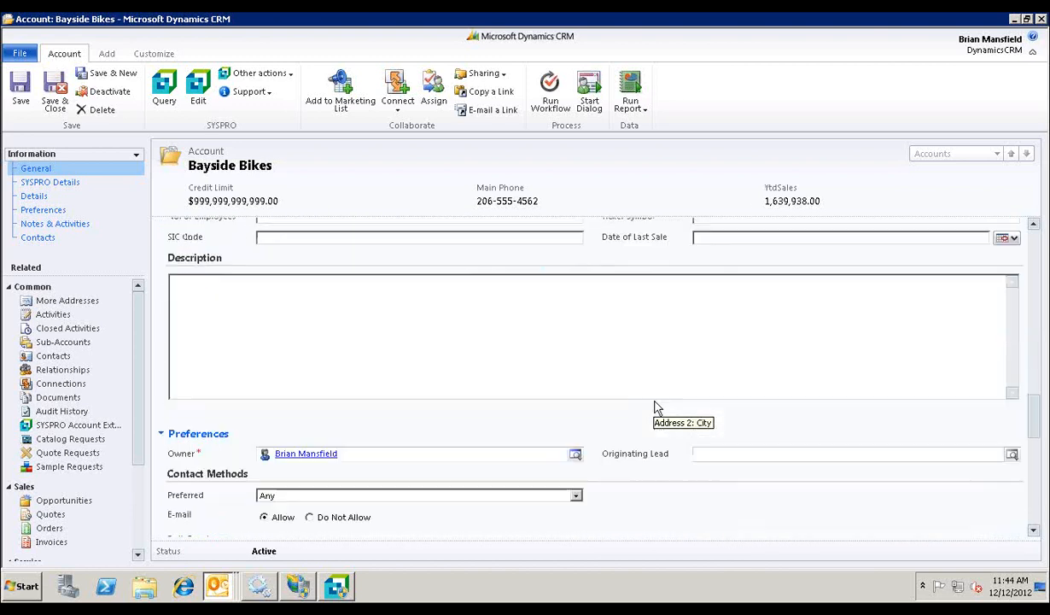
pyautogui.scroll(-4, 621, 459)
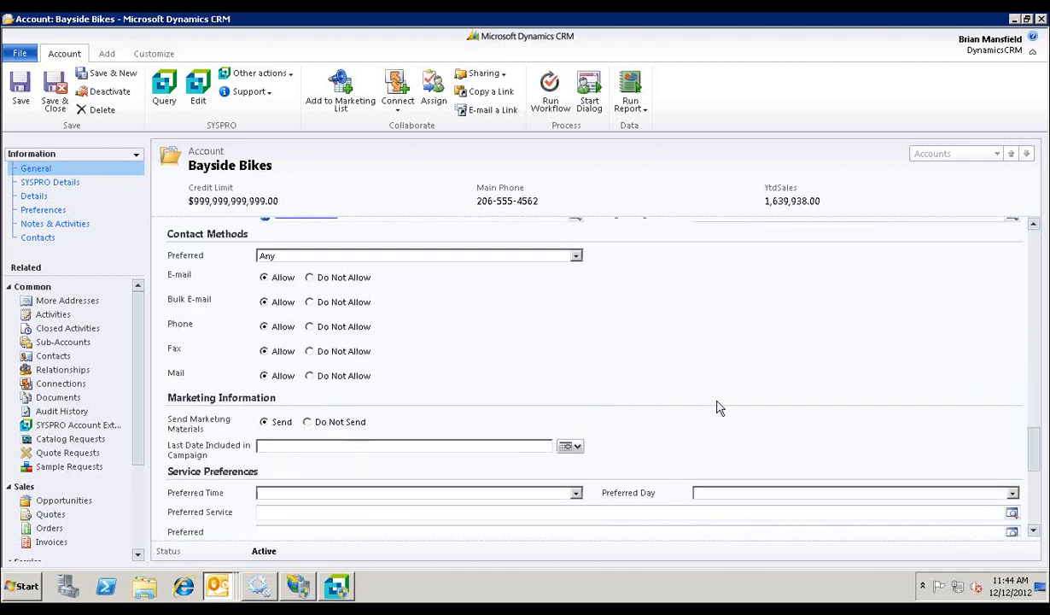
pyautogui.scroll(-2, 713, 403)
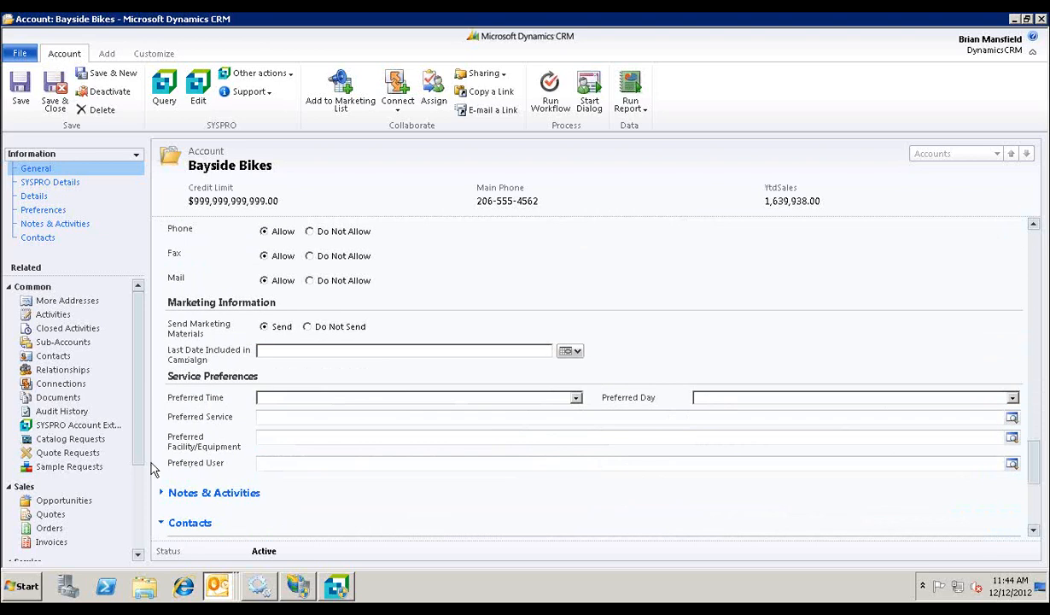
# Step: Open the account's SYSPRO Account Extension record, review its basic, documents and options sections, and return to the account's general information
pyautogui.click(95, 427)
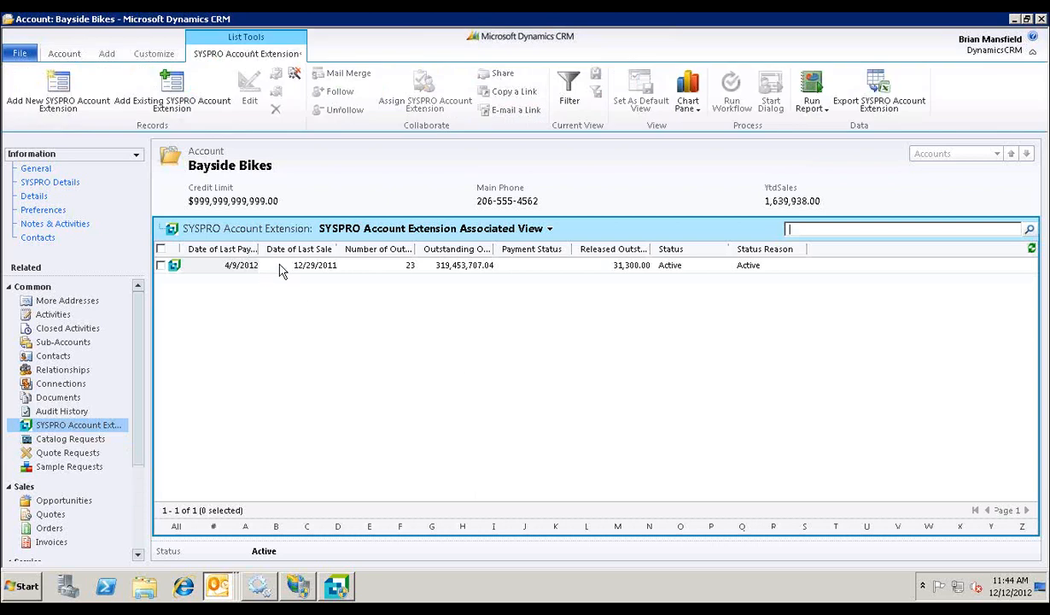
pyautogui.doubleClick(282, 267)
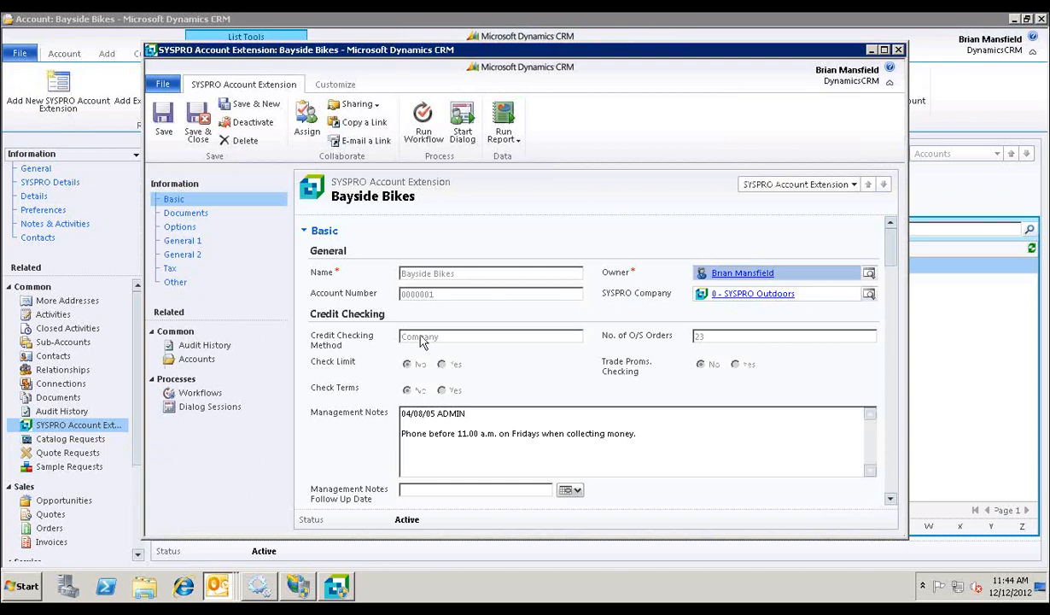
pyautogui.scroll(-3, 487, 333)
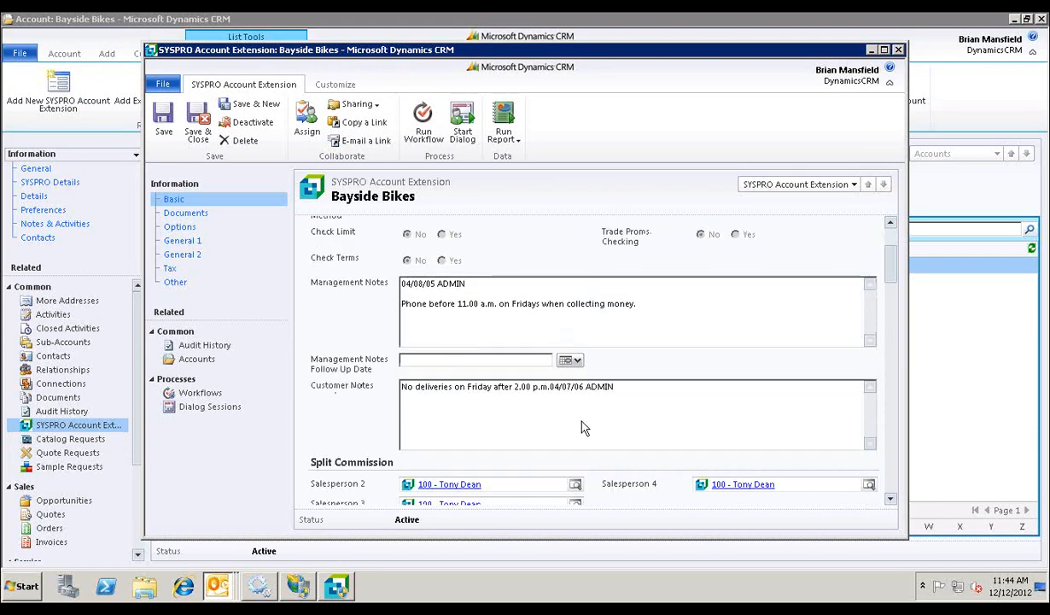
pyautogui.scroll(-4, 589, 418)
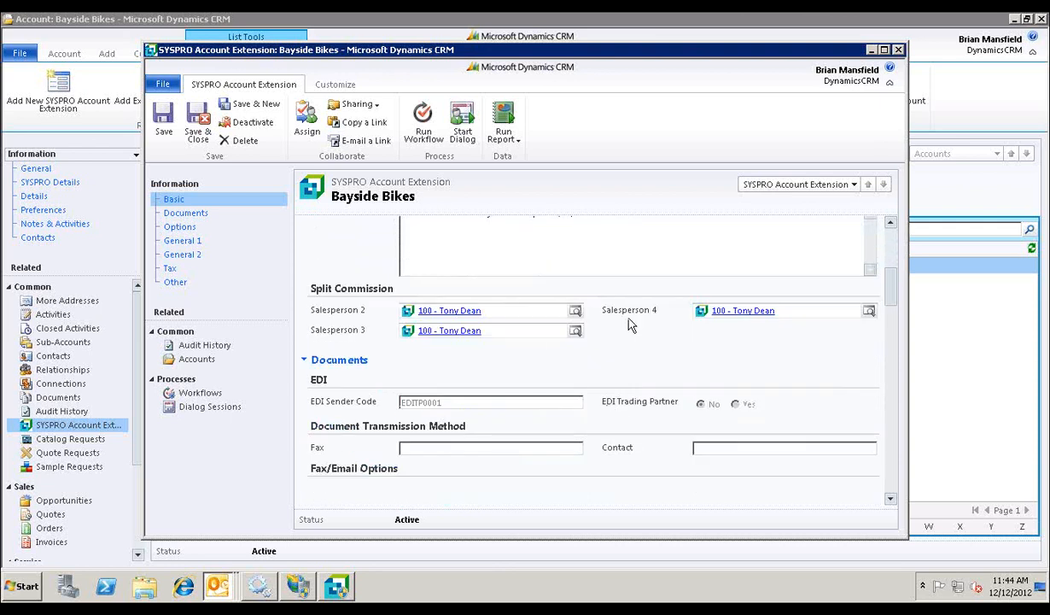
pyautogui.scroll(-2, 629, 323)
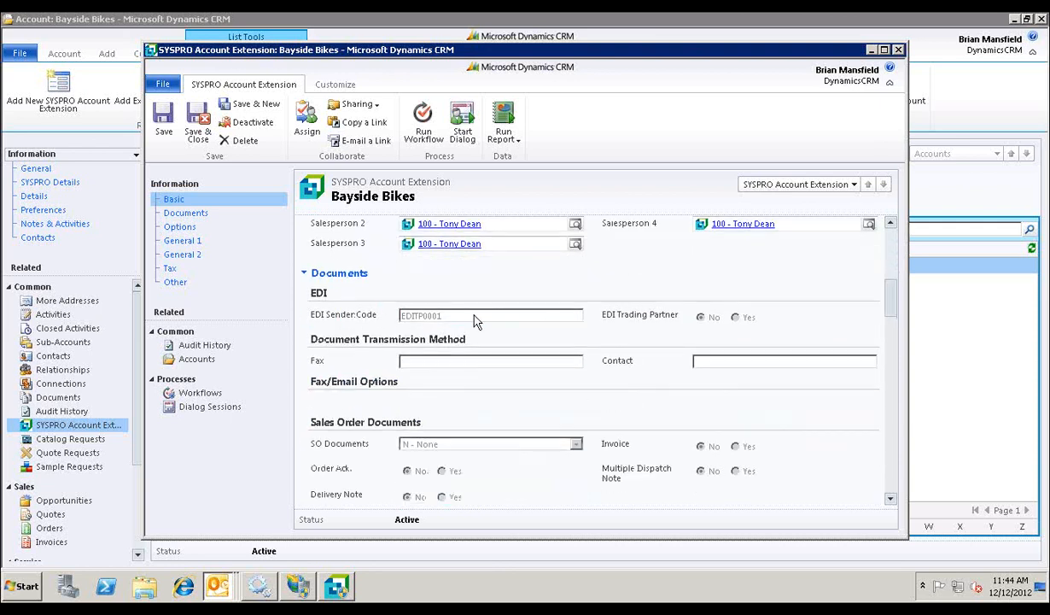
pyautogui.scroll(-5, 538, 462)
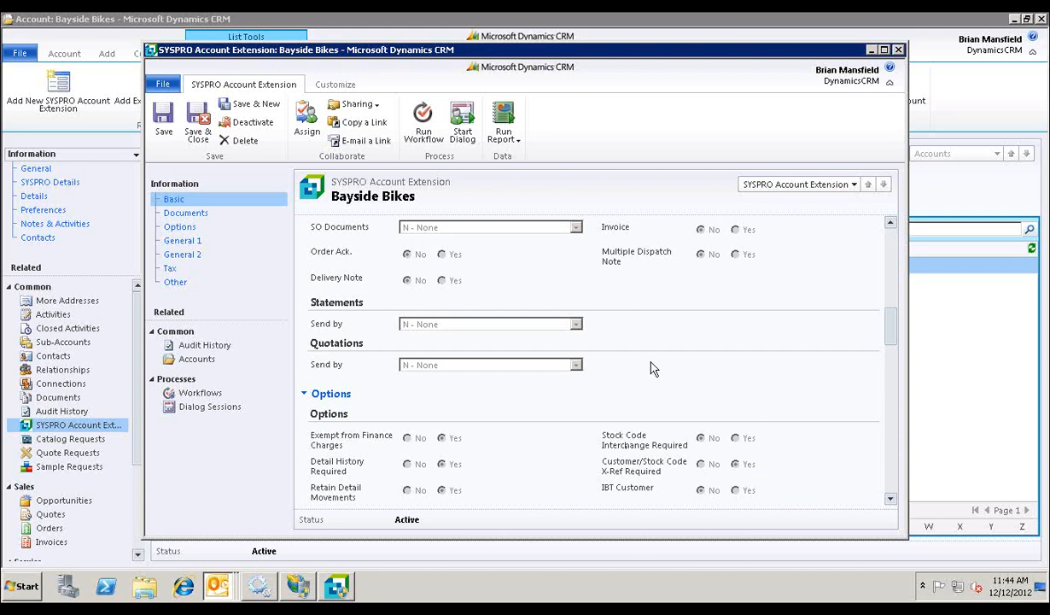
pyautogui.click(899, 50)
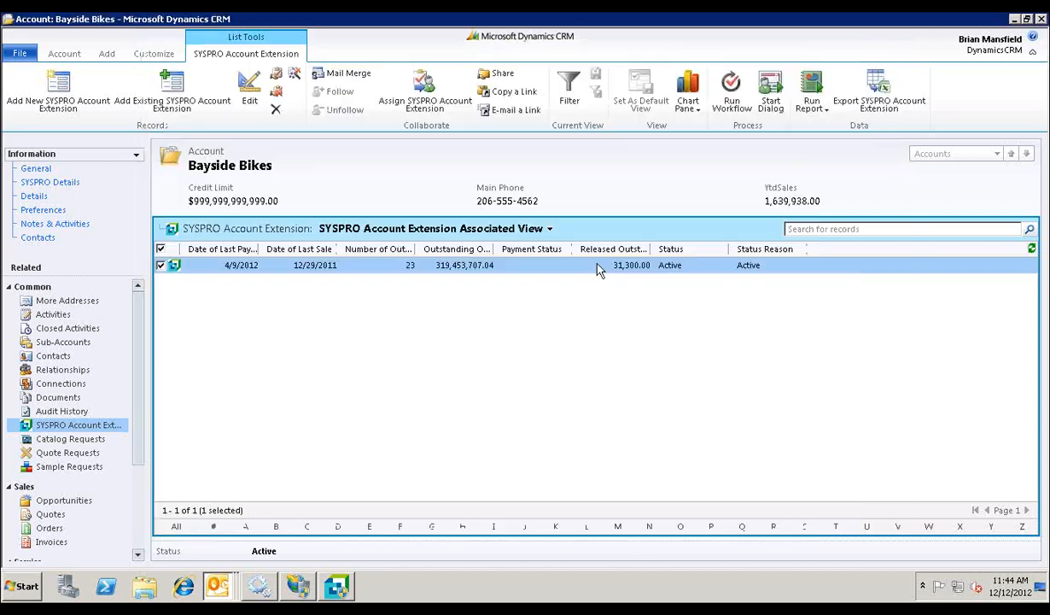
pyautogui.click(34, 168)
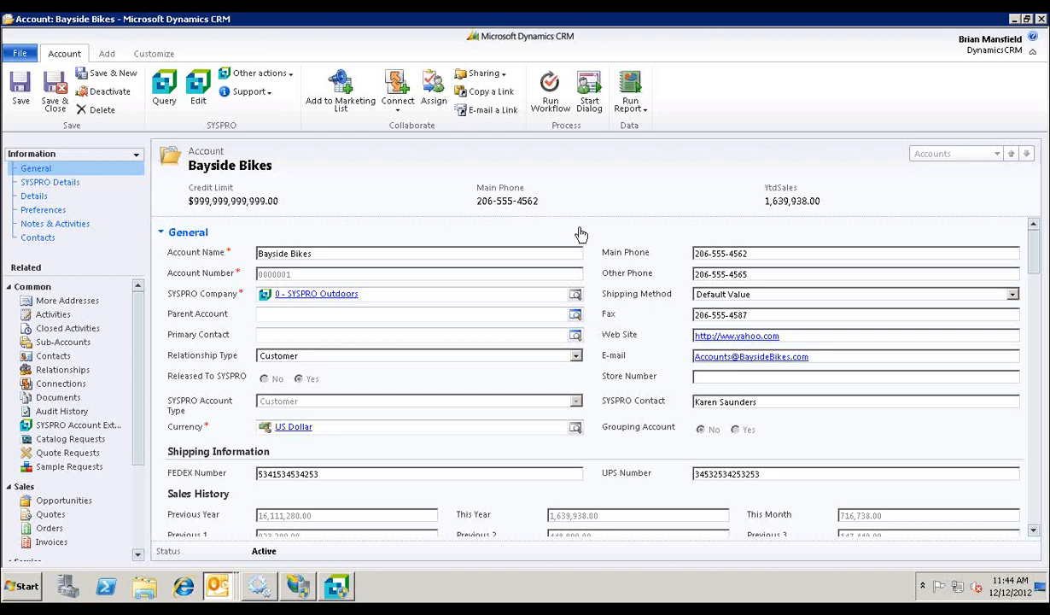
# Step: Switch the account to the Chart Information form, review its charts, and return to the Information form
pyautogui.click(135, 159)
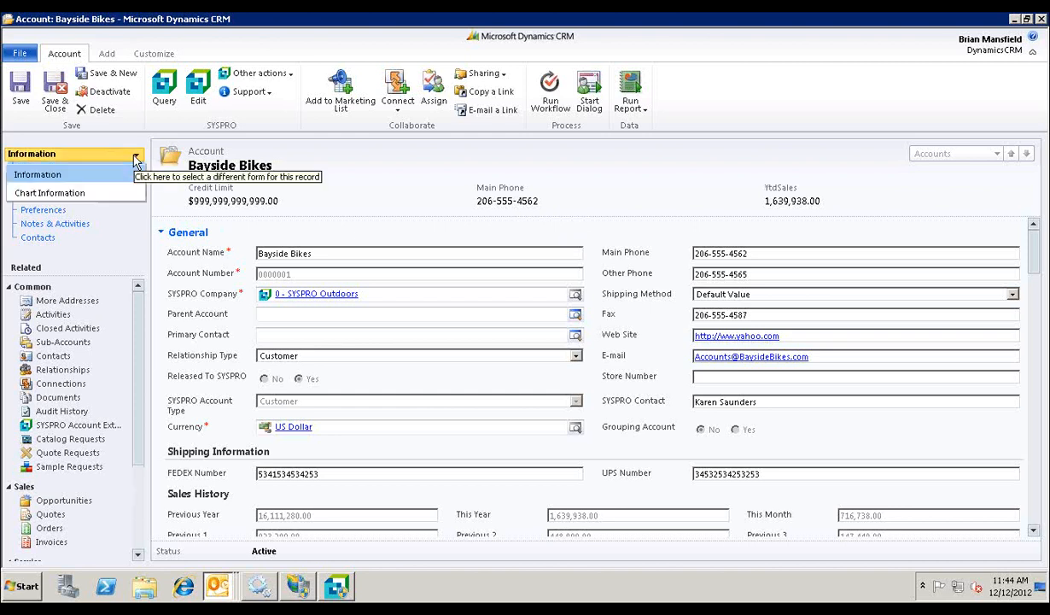
pyautogui.click(87, 194)
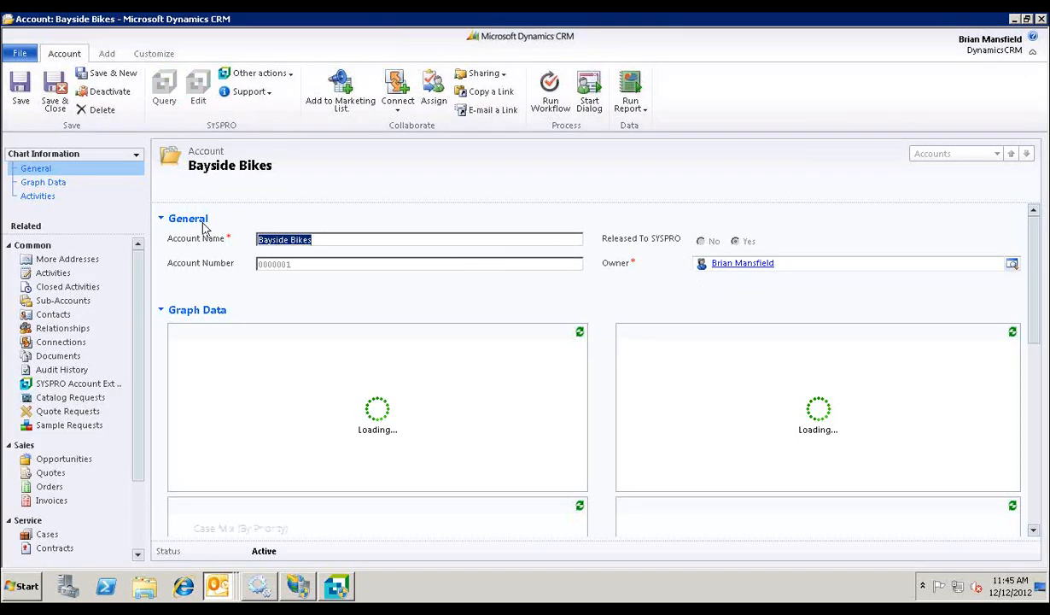
pyautogui.click(182, 220)
pyautogui.scroll(-1, 555, 308)
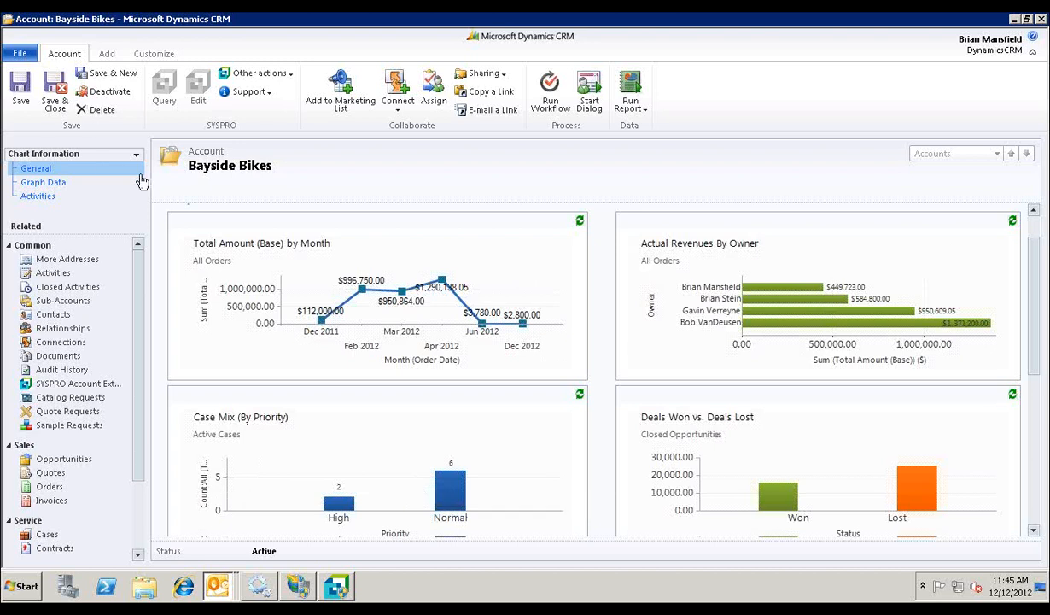
pyautogui.click(82, 158)
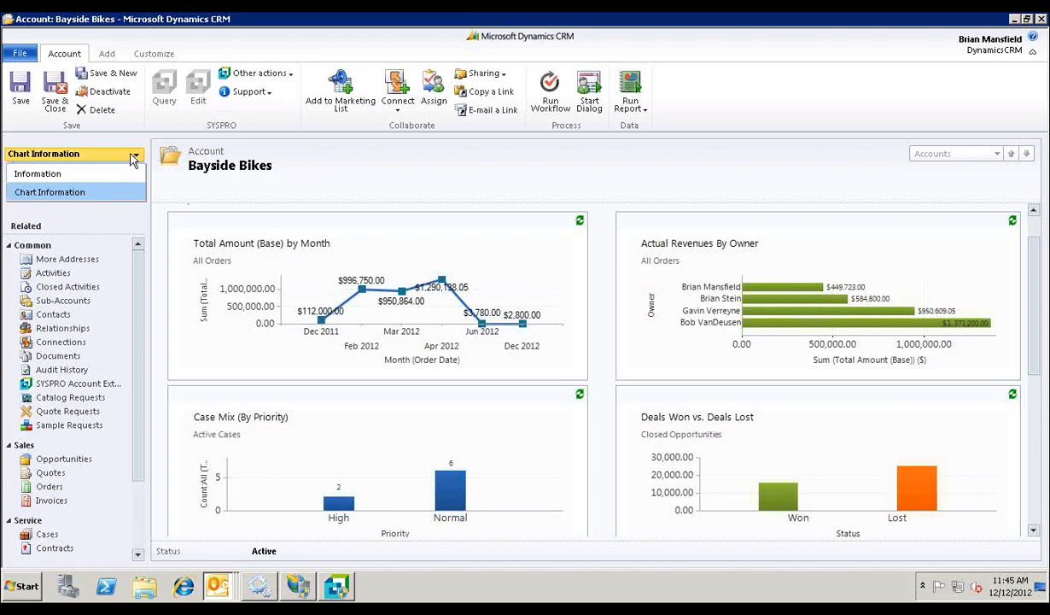
pyautogui.click(96, 173)
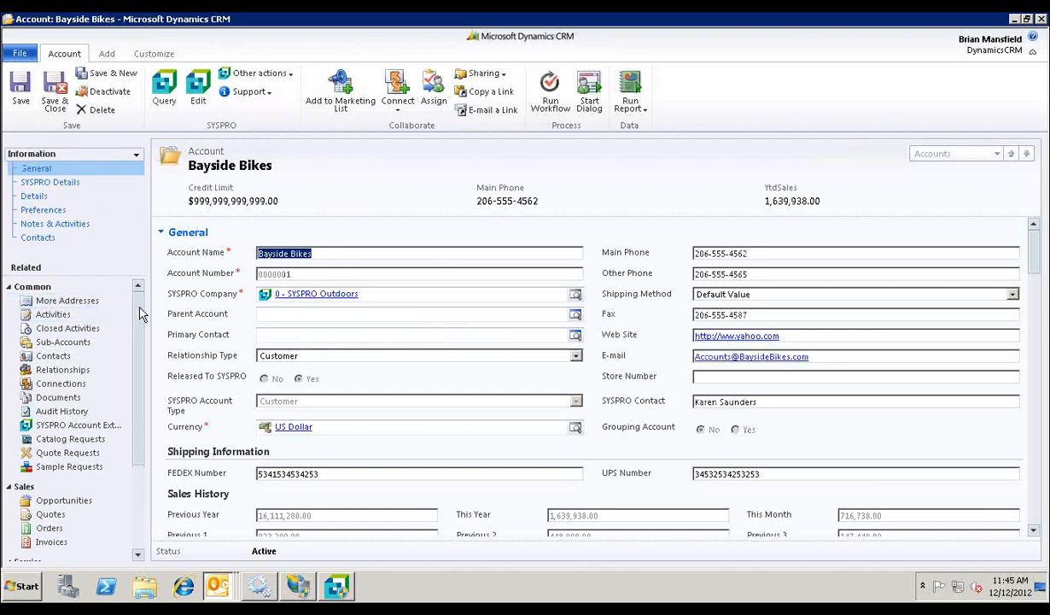
# Step: List the quotes associated with the Bayside Bikes account and show the chart pane beside them
pyautogui.moveTo(140, 312); pyautogui.dragTo(134, 407)
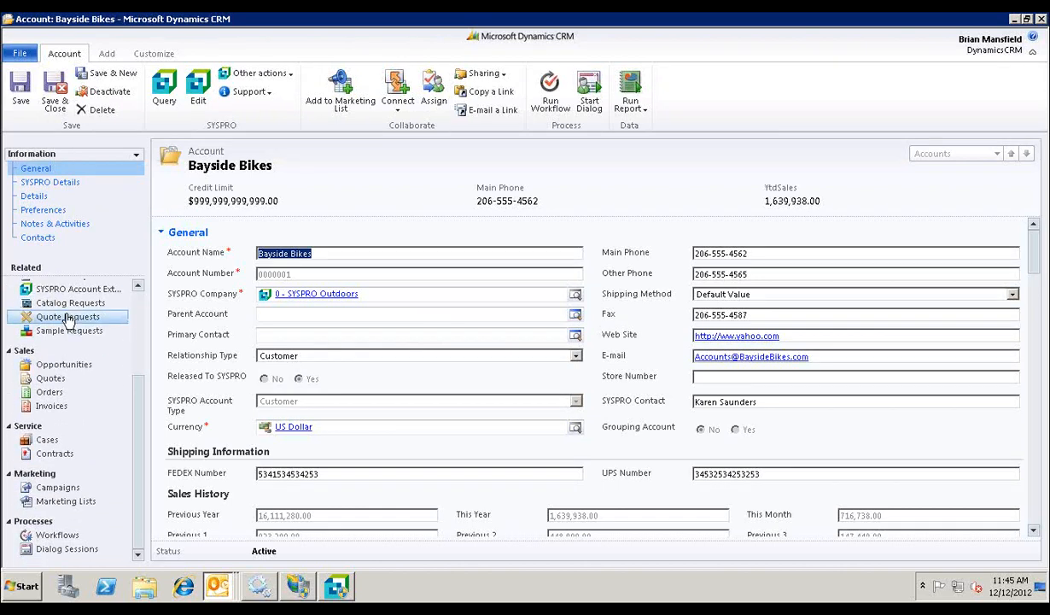
pyautogui.click(53, 377)
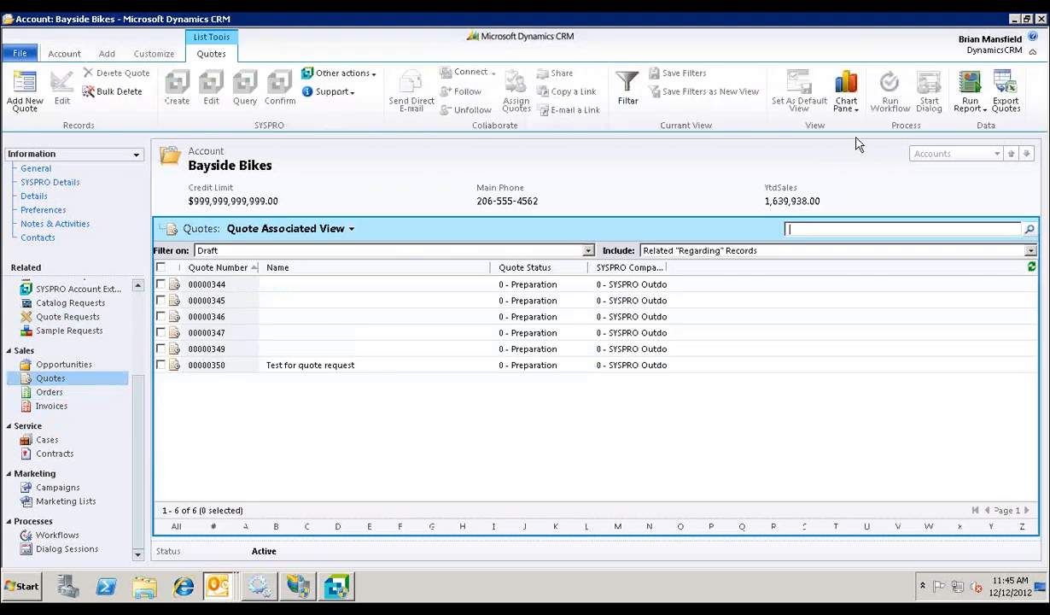
pyautogui.click(850, 115)
pyautogui.click(856, 139)
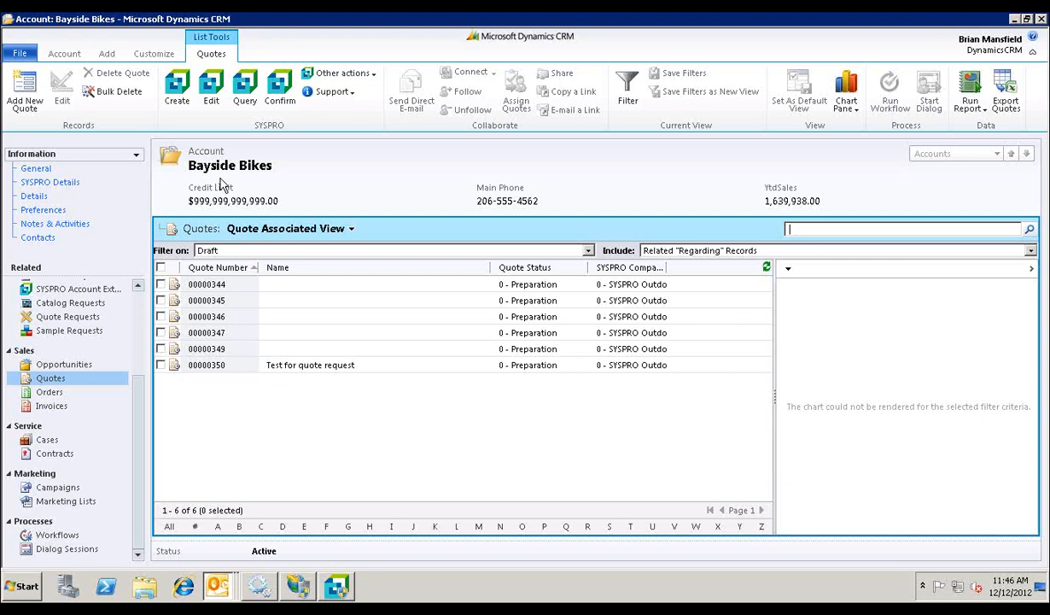
# Step: Create a new SYSPRO quote for the Bayside Bikes account and log in to SYSPRO as ADMIN for company 0
pyautogui.click(177, 96)
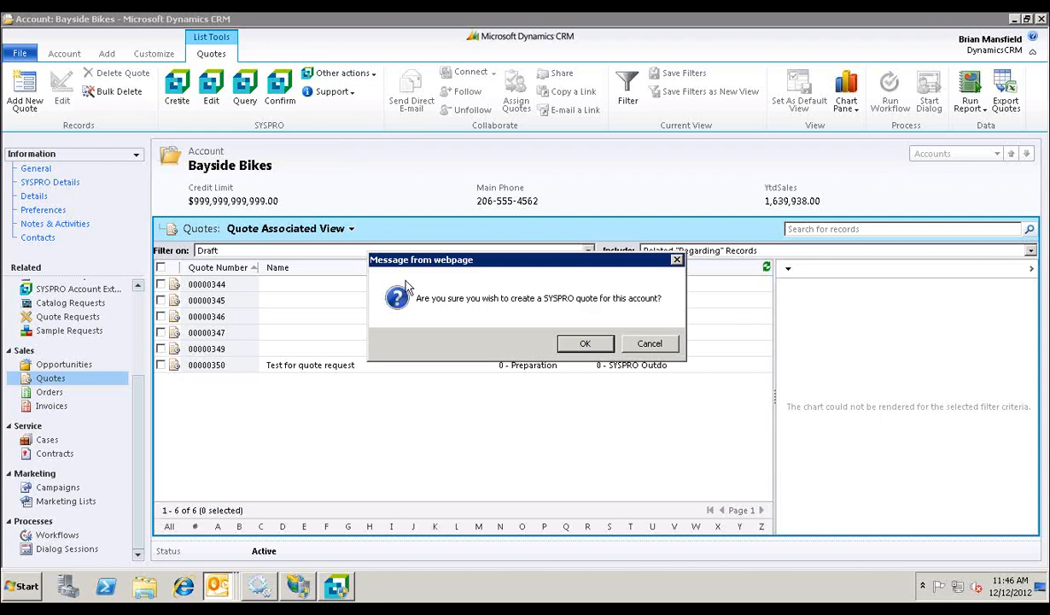
pyautogui.click(602, 342)
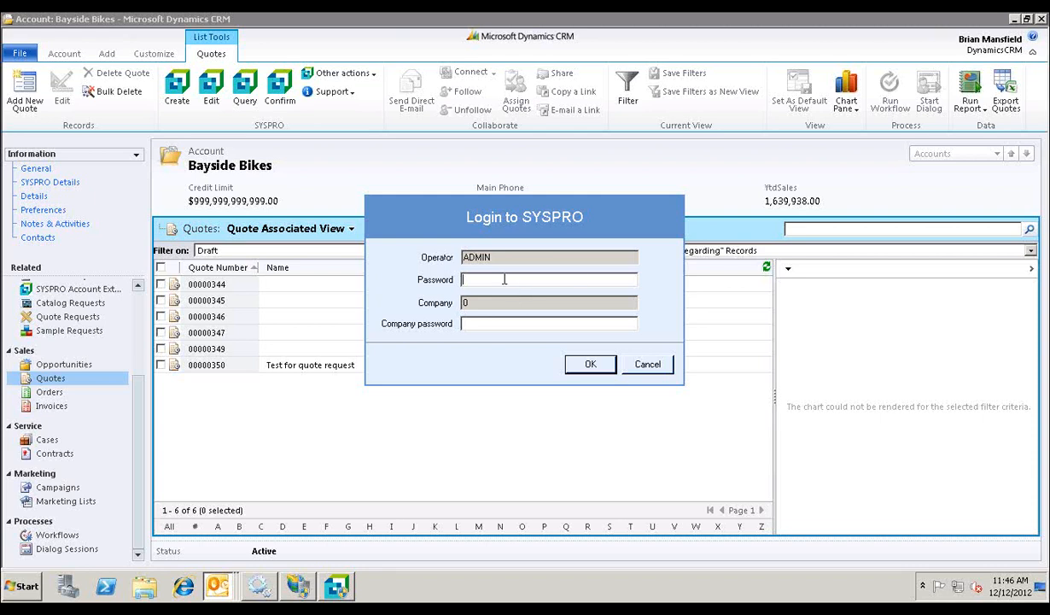
pyautogui.click(587, 364)
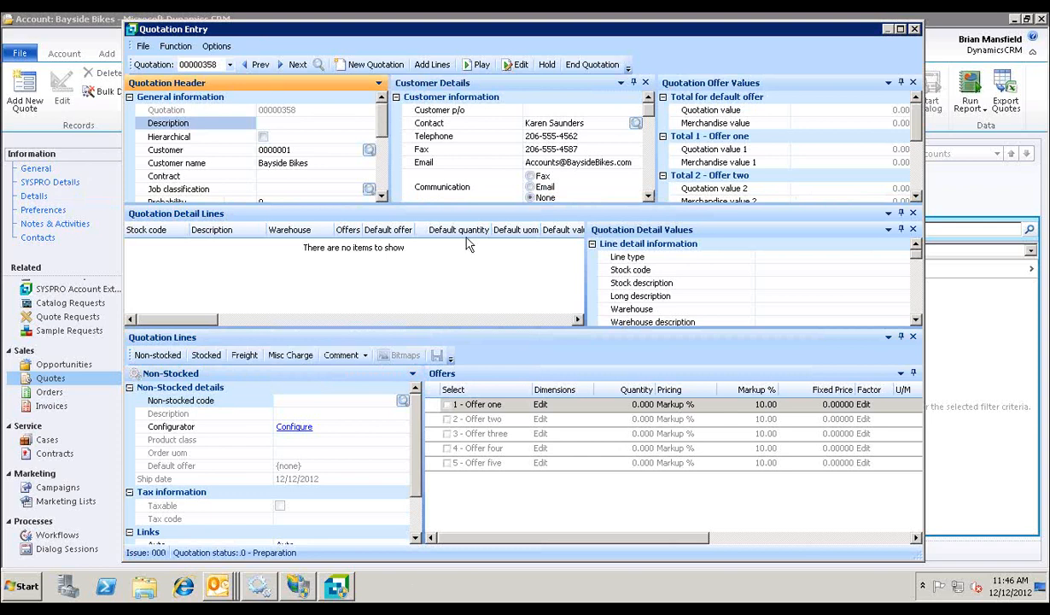
# Step: Start a stocked quotation line for stock code A100 from warehouse FG
pyautogui.click(205, 355)
pyautogui.write('FG')
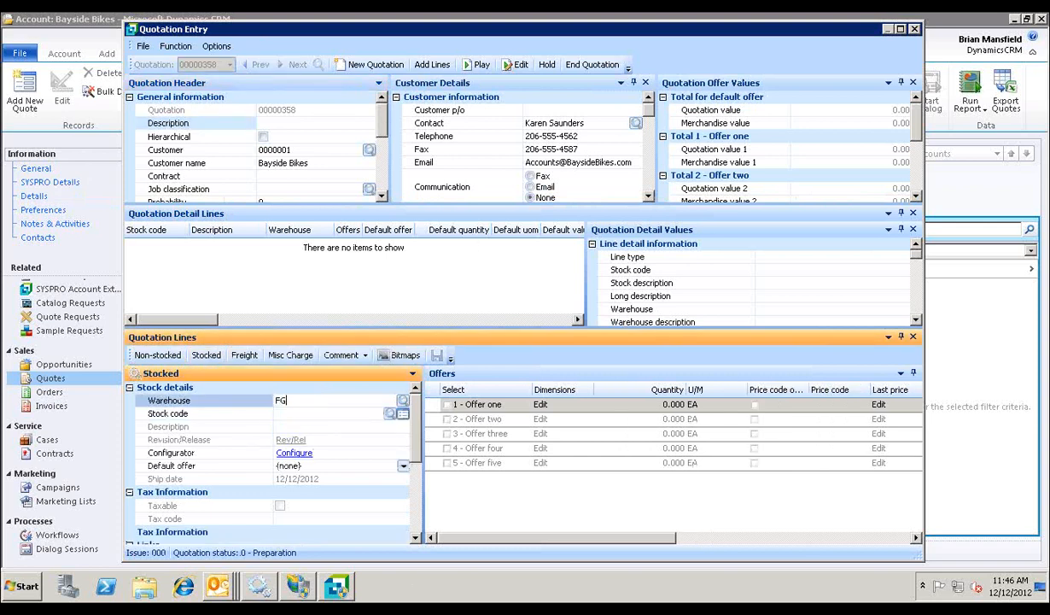
pyautogui.press('Tab')
pyautogui.write('A100')
pyautogui.press('Tab')
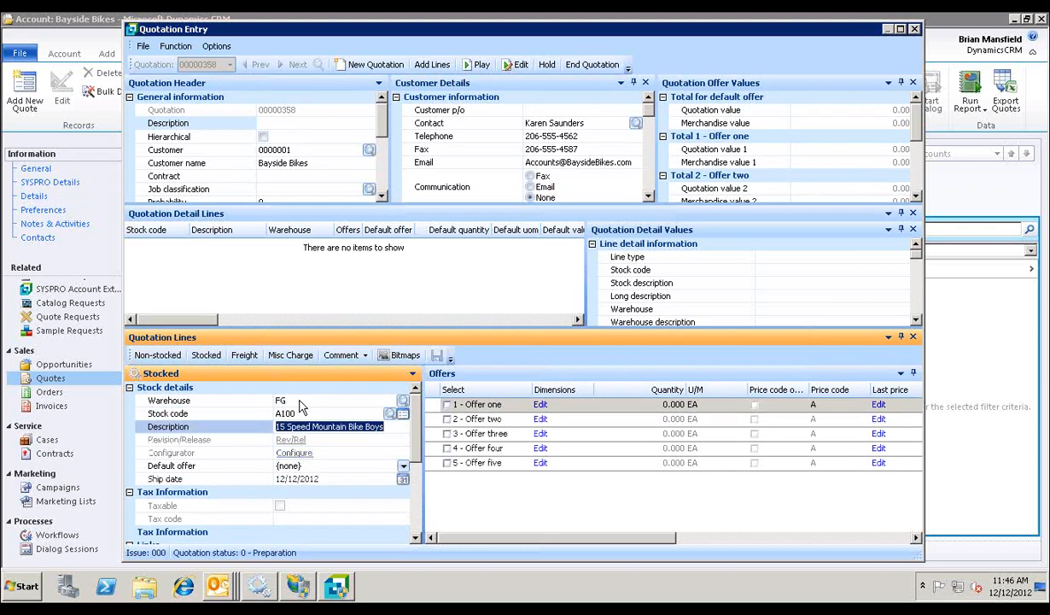
# Step: Select offer one with a quantity of 1 for the A100 line, and save the line with default offer 1
pyautogui.click(447, 405)
pyautogui.click(632, 405)
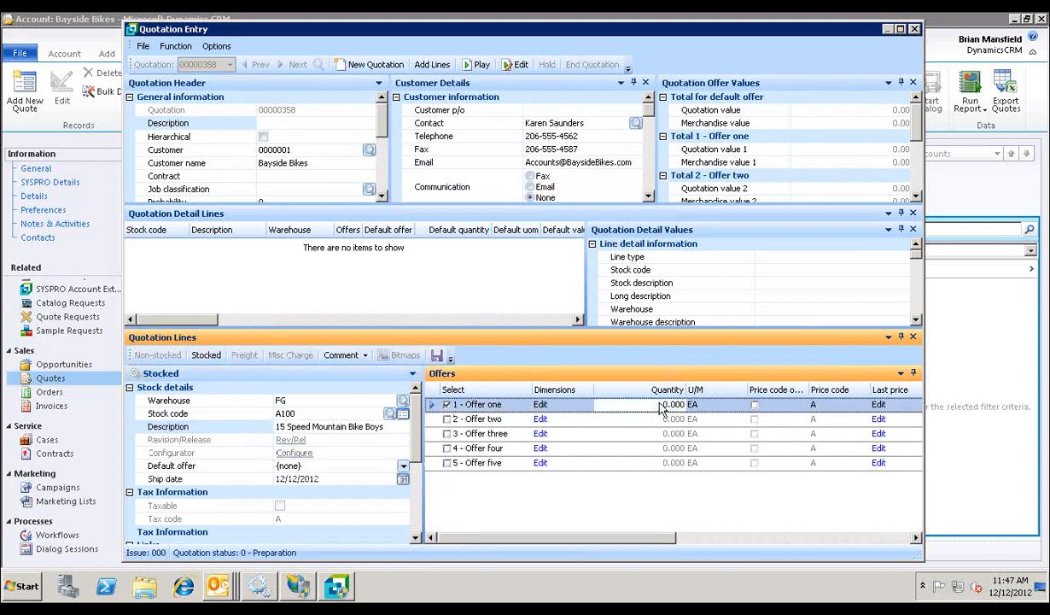
pyautogui.write('1')
pyautogui.click(436, 355)
pyautogui.click(549, 290)
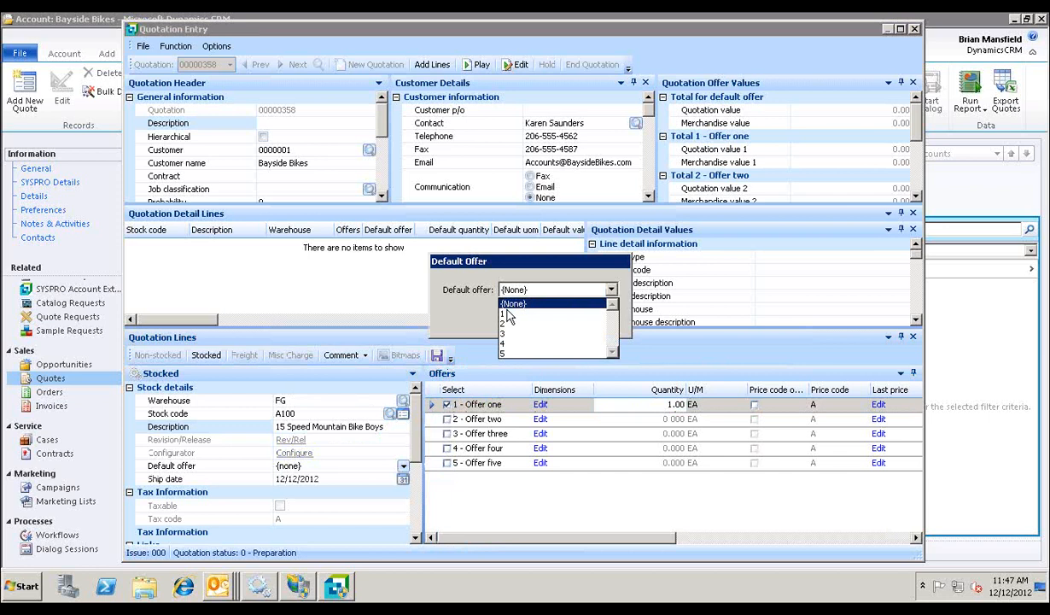
pyautogui.click(509, 315)
pyautogui.click(589, 318)
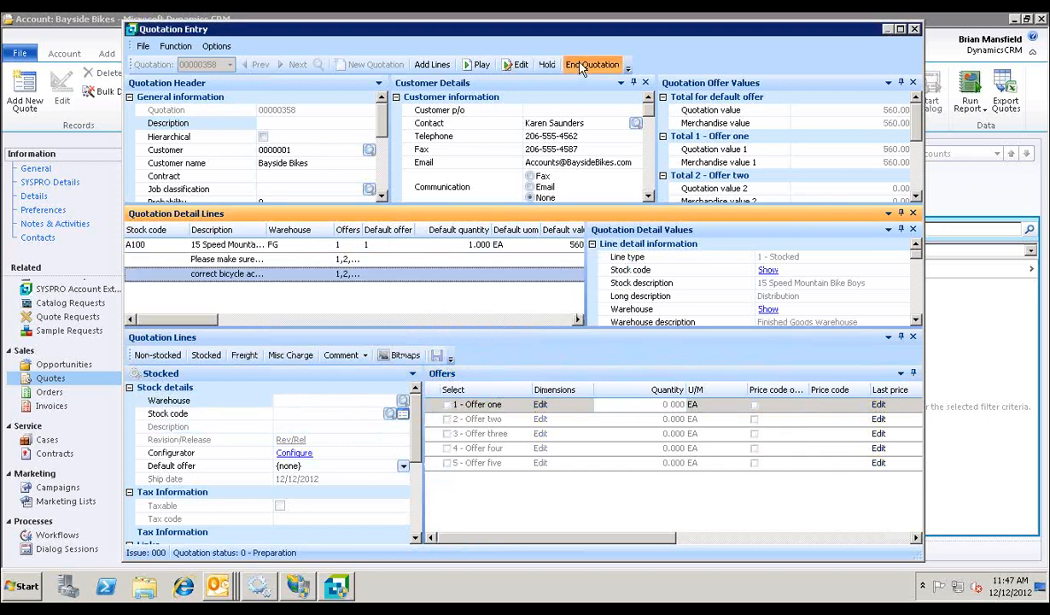
# Step: End the quotation with the status Ready for printing and close the Quotation Entry window
pyautogui.click(590, 64)
pyautogui.click(574, 143)
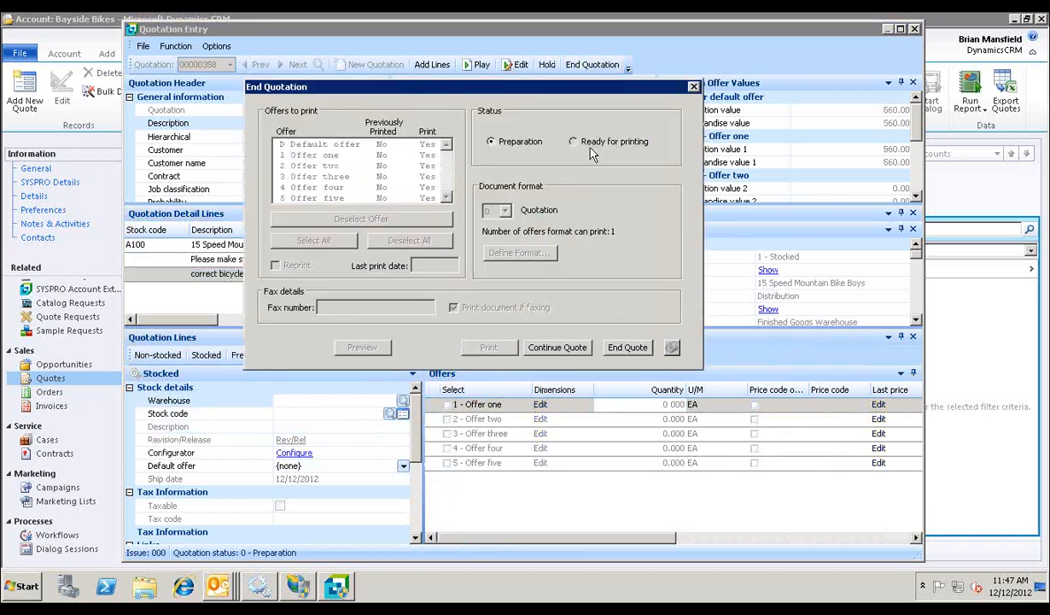
pyautogui.click(627, 347)
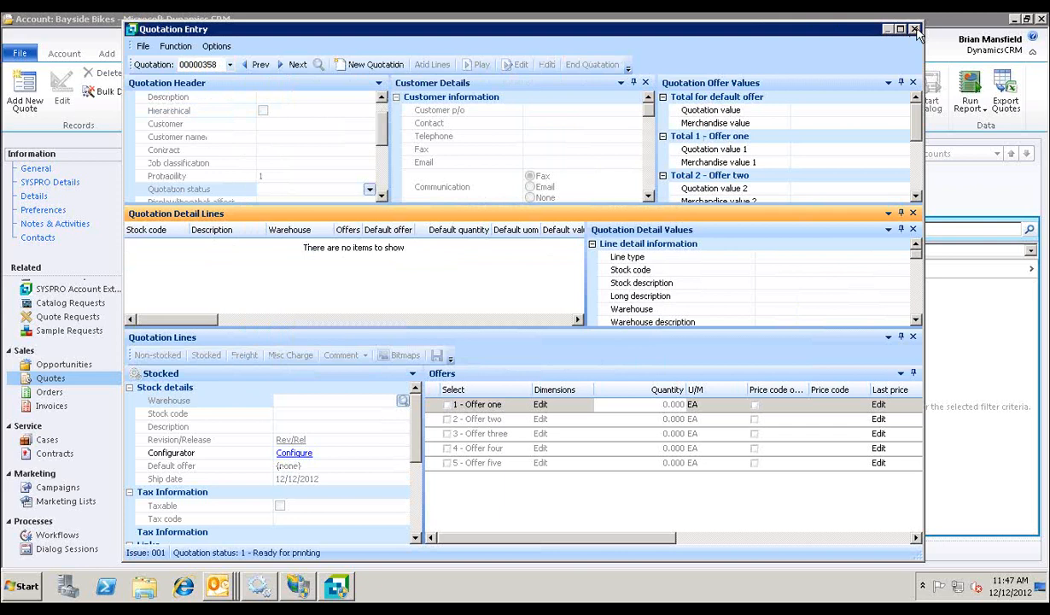
pyautogui.click(887, 29)
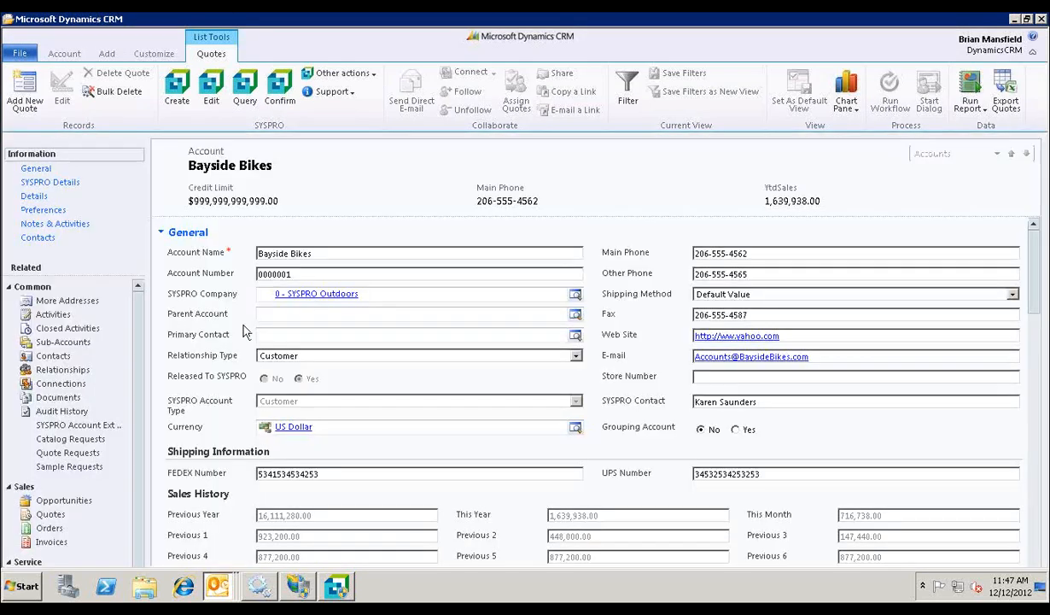
# Step: Check the account's draft quotes, selecting the one named Test for quote request, and list the account's associated orders
pyautogui.click(51, 514)
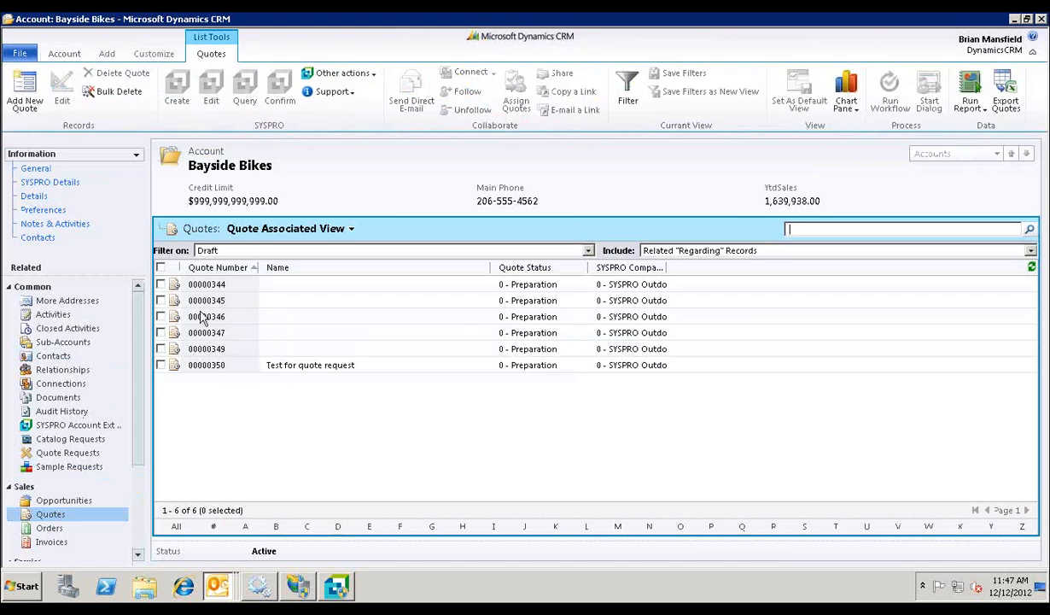
pyautogui.click(370, 369)
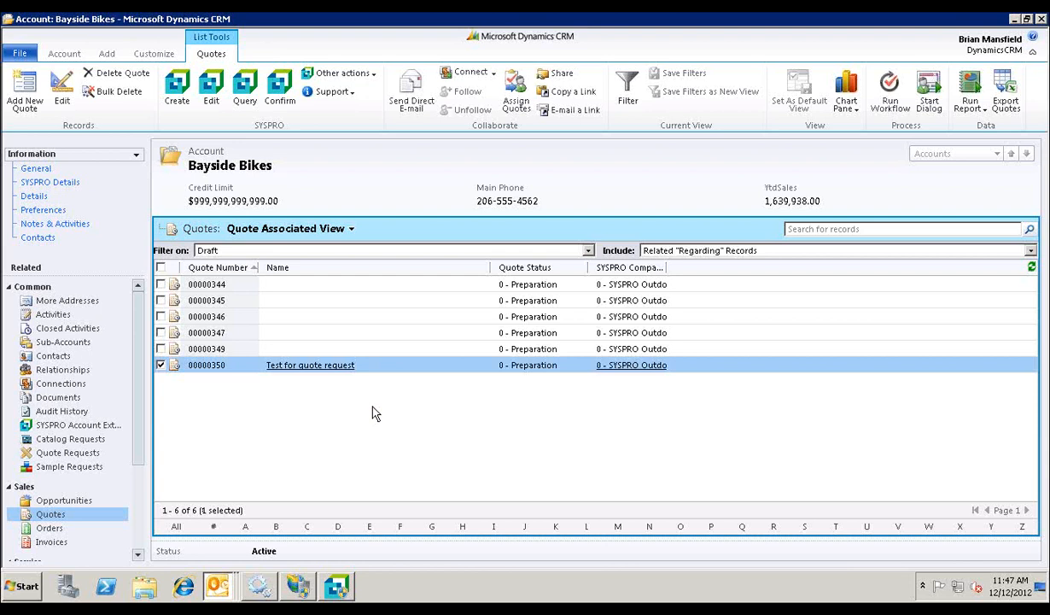
pyautogui.click(68, 526)
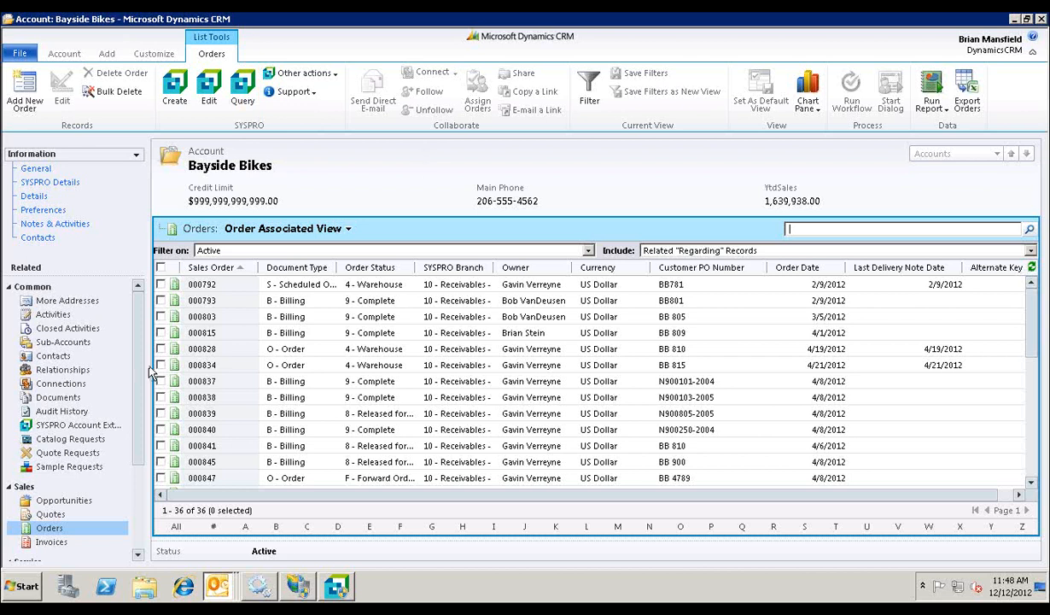
# Step: List the account's service cases, open the broken bike case in a maximized window to review its SYSPRO RMA details, and close it
pyautogui.scroll(-3, 136, 367)
pyautogui.moveTo(140, 439); pyautogui.dragTo(141, 442)
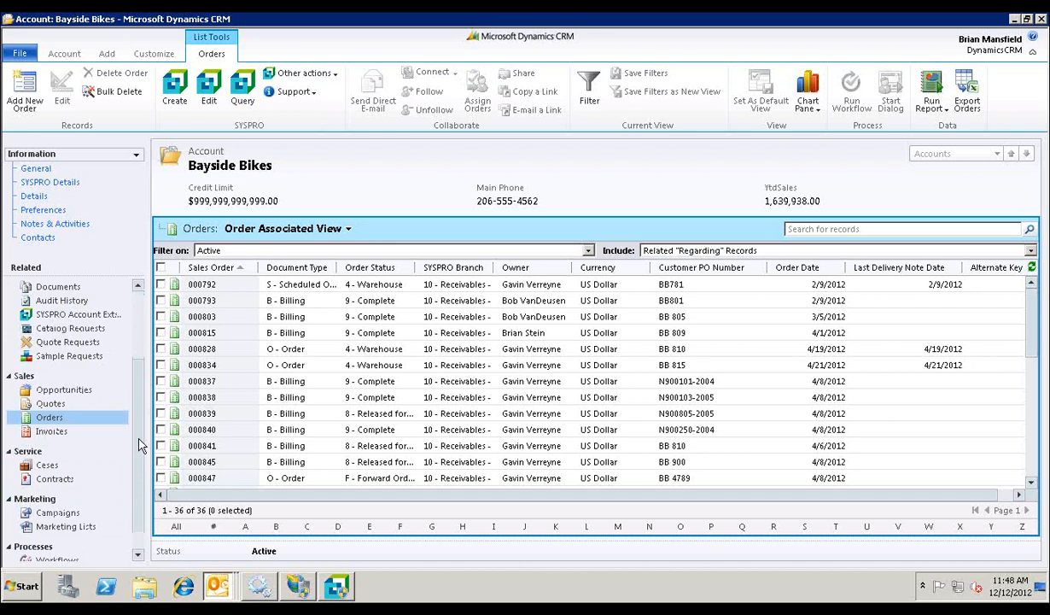
pyautogui.click(68, 467)
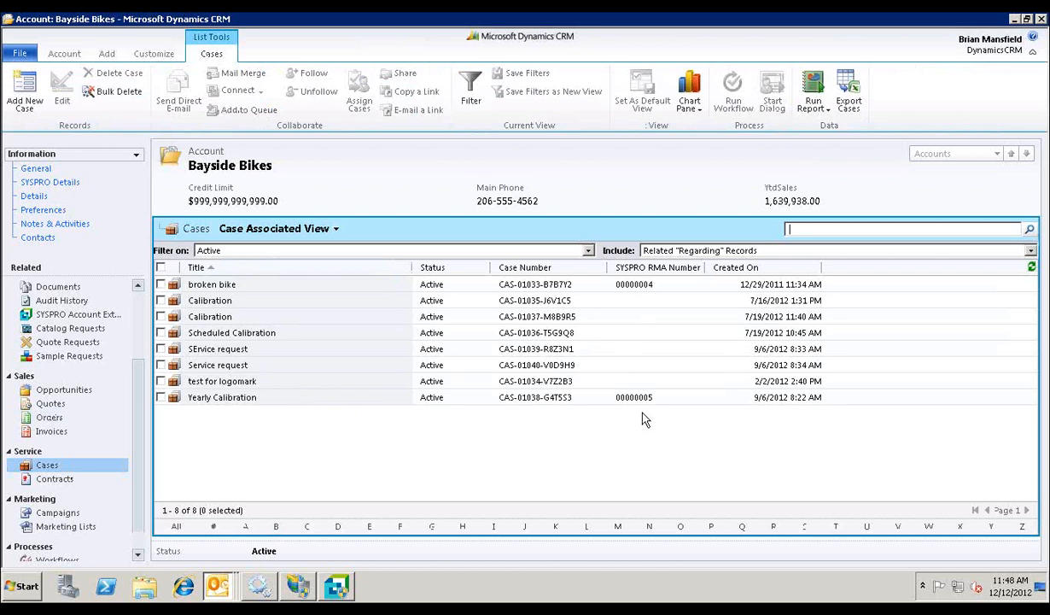
pyautogui.click(271, 285)
pyautogui.doubleClick(272, 284)
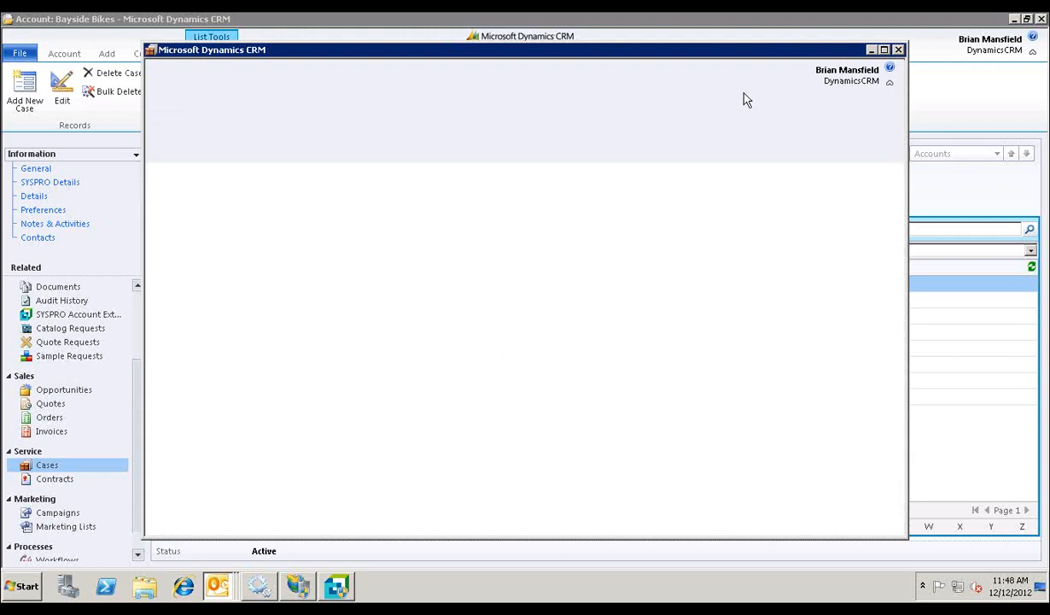
pyautogui.click(885, 49)
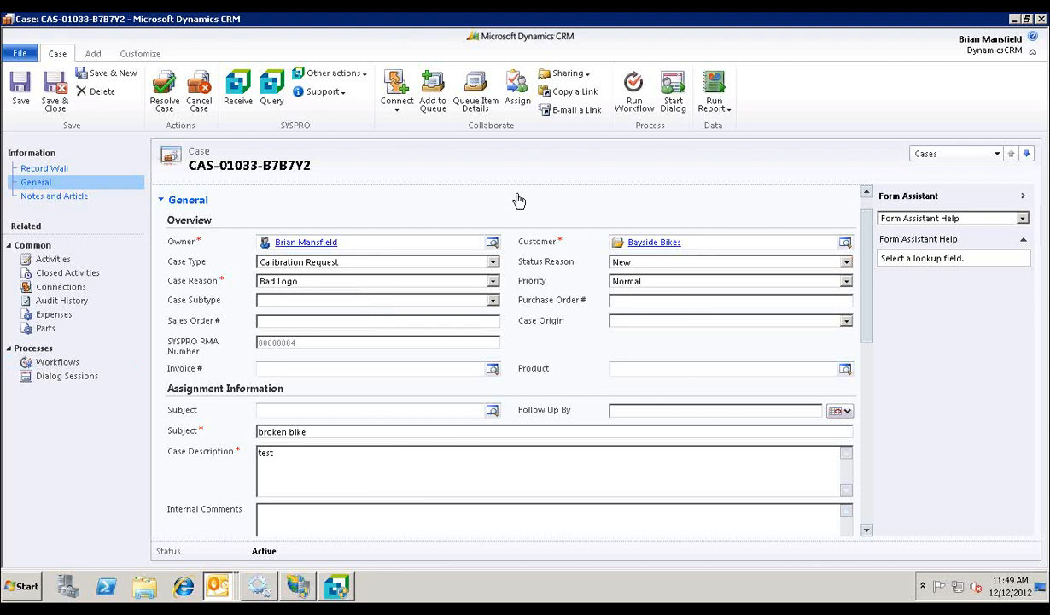
pyautogui.click(1040, 20)
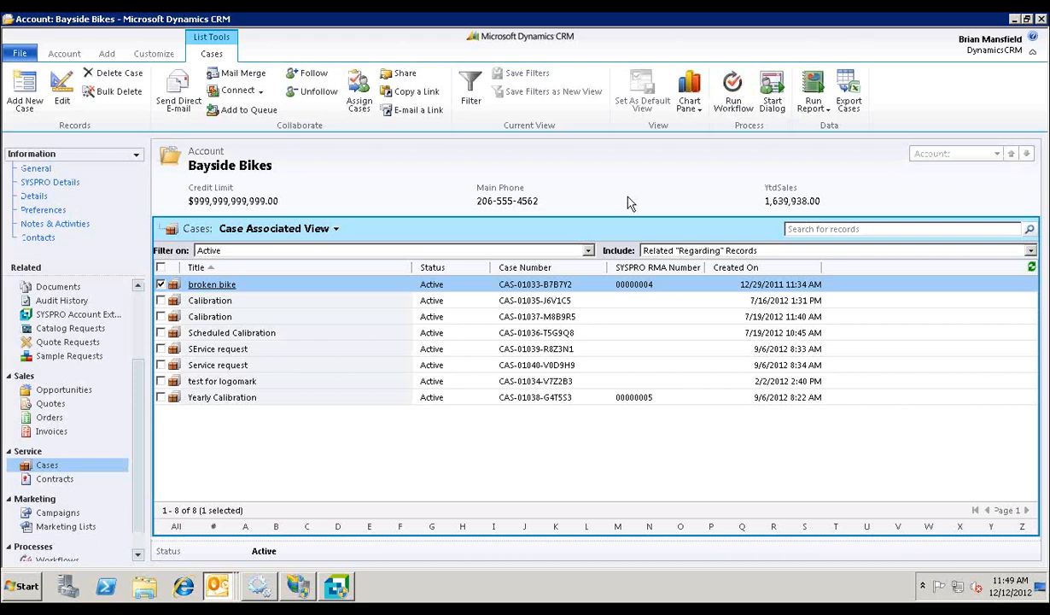
# Step: Switch to the SYSPRO MSCRM demo.pptx presentation in PowerPoint and start the slide show from the SYSPRO and MSCRM Integration slide
pyautogui.click(694, 21)
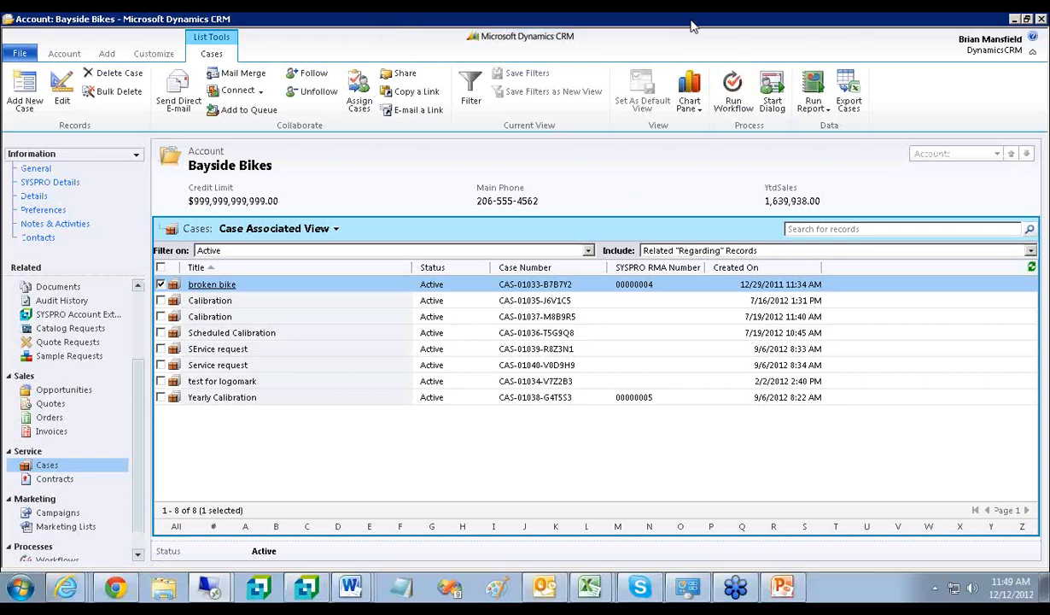
pyautogui.click(782, 586)
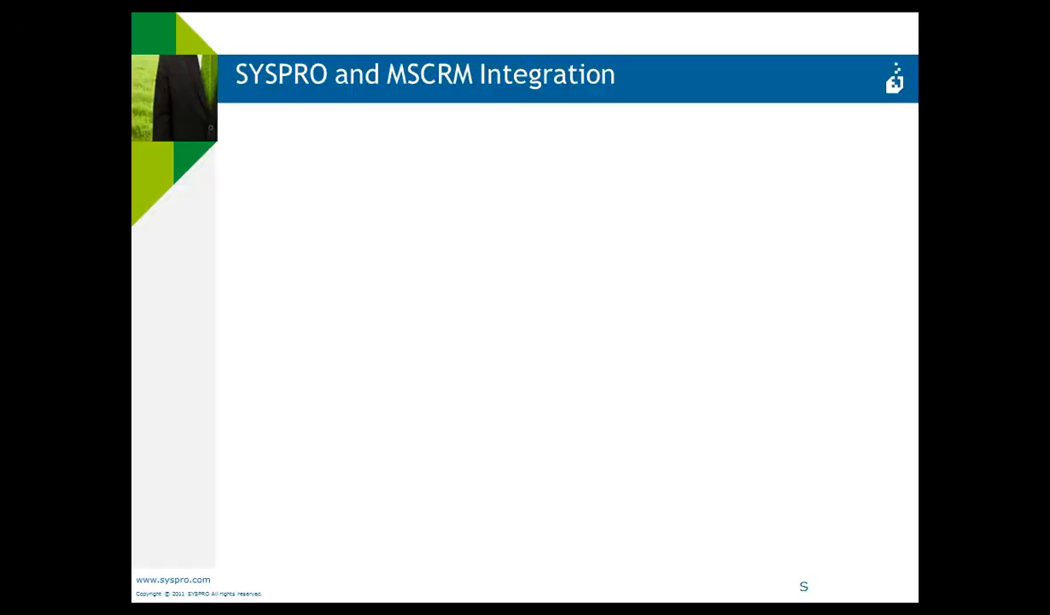
pyautogui.click(889, 562)
pyautogui.click(628, 437)
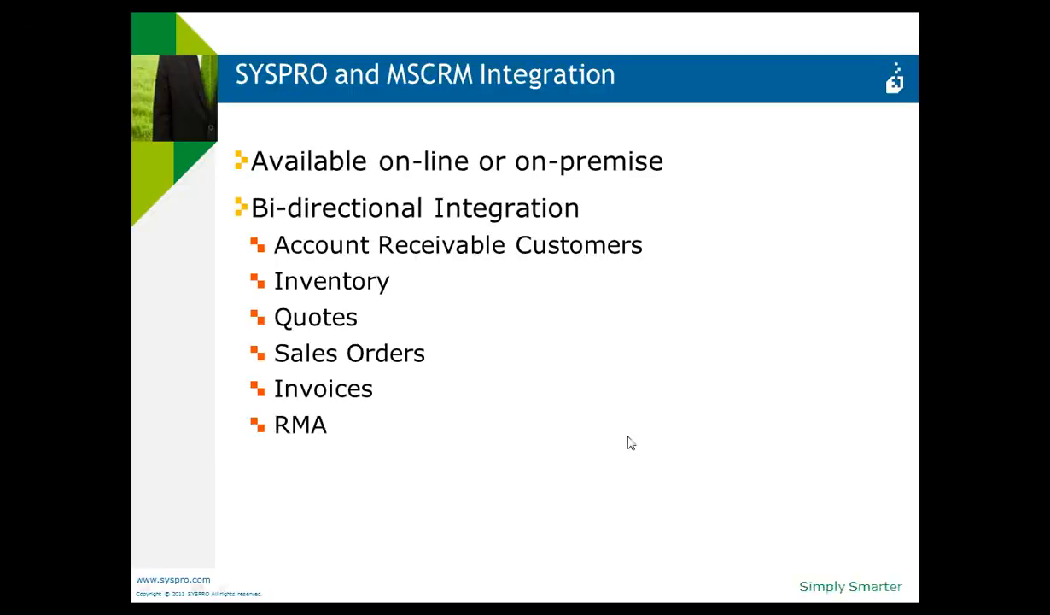